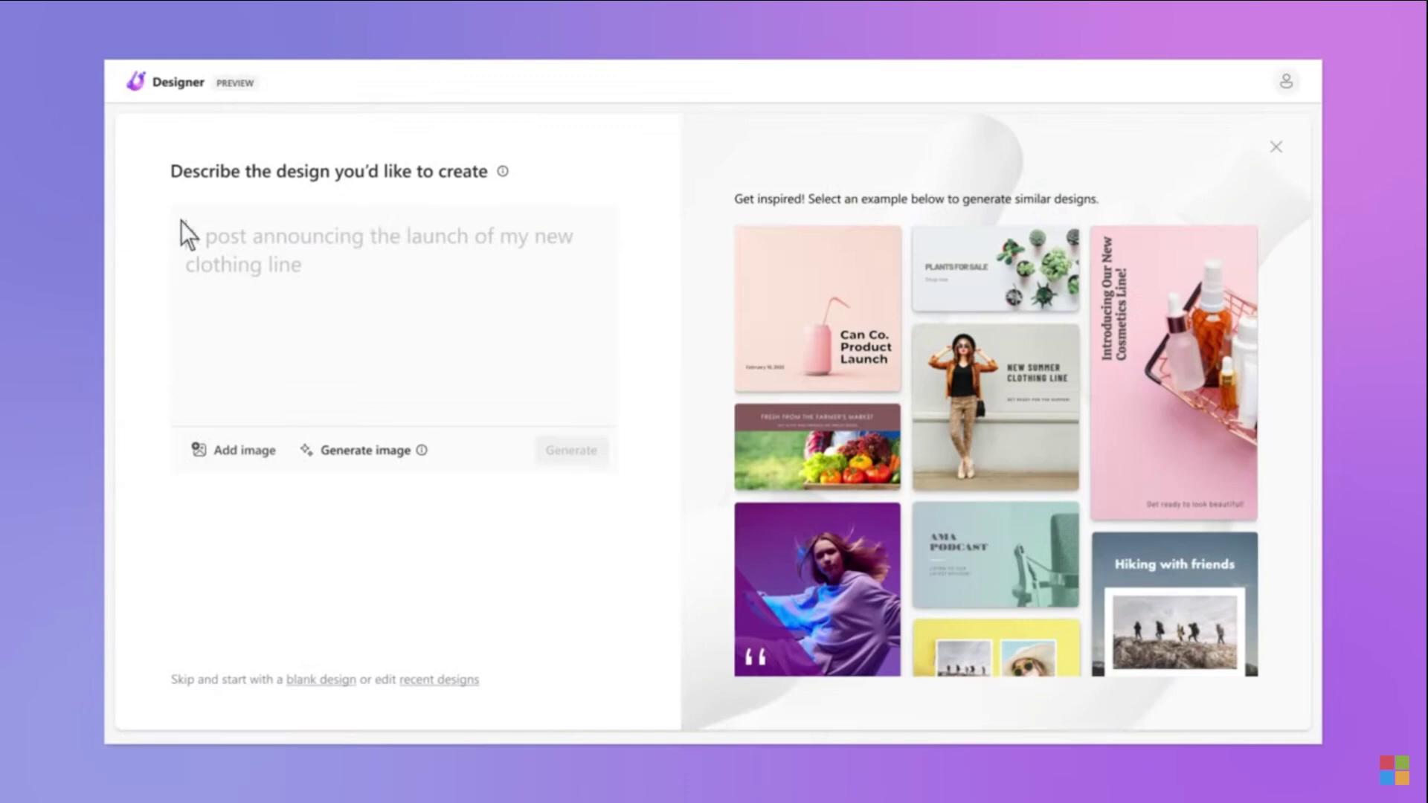
- Enter the design description "A post for Summer Jams concert series" and generate designs from it
click(181, 221)
text(A post for)
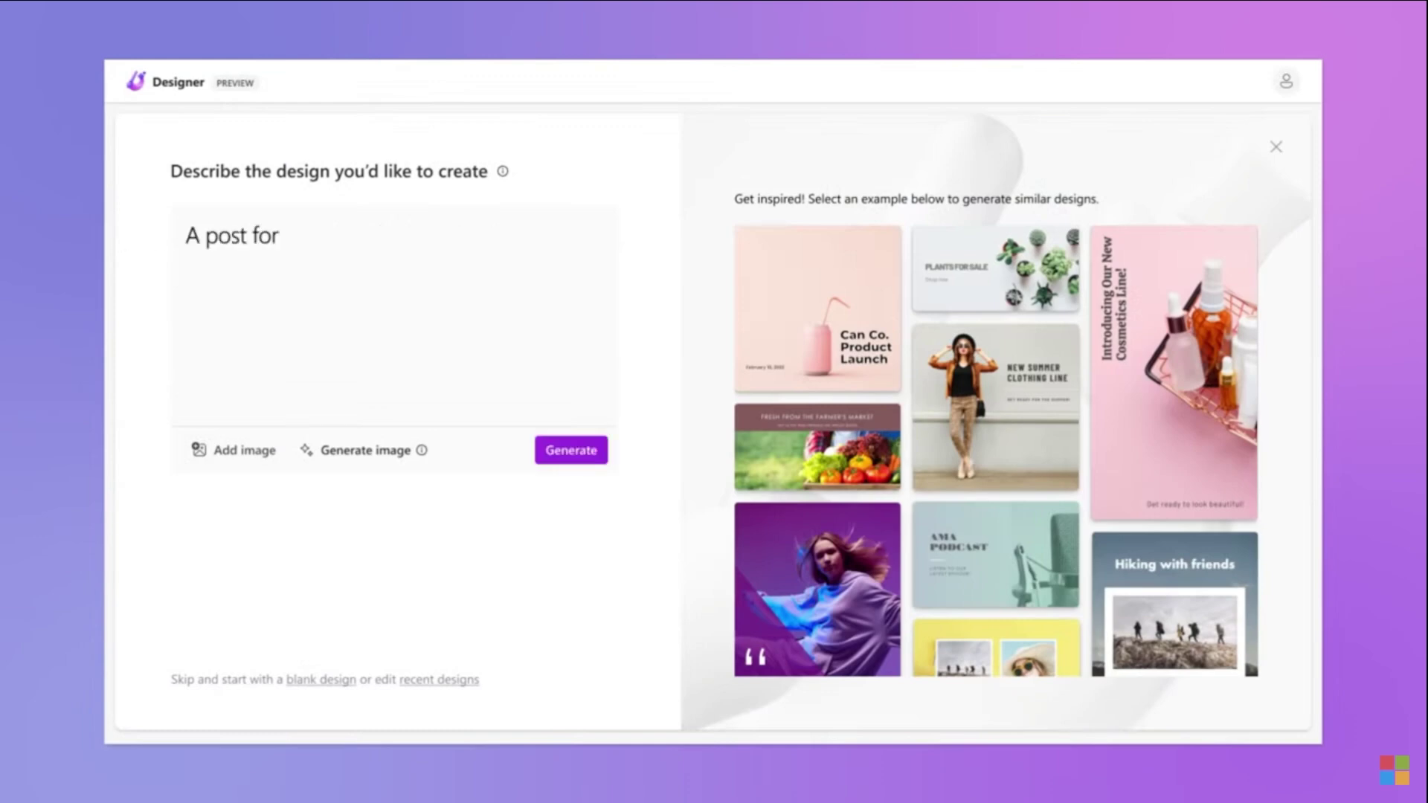
text( Summer Jams concert series)
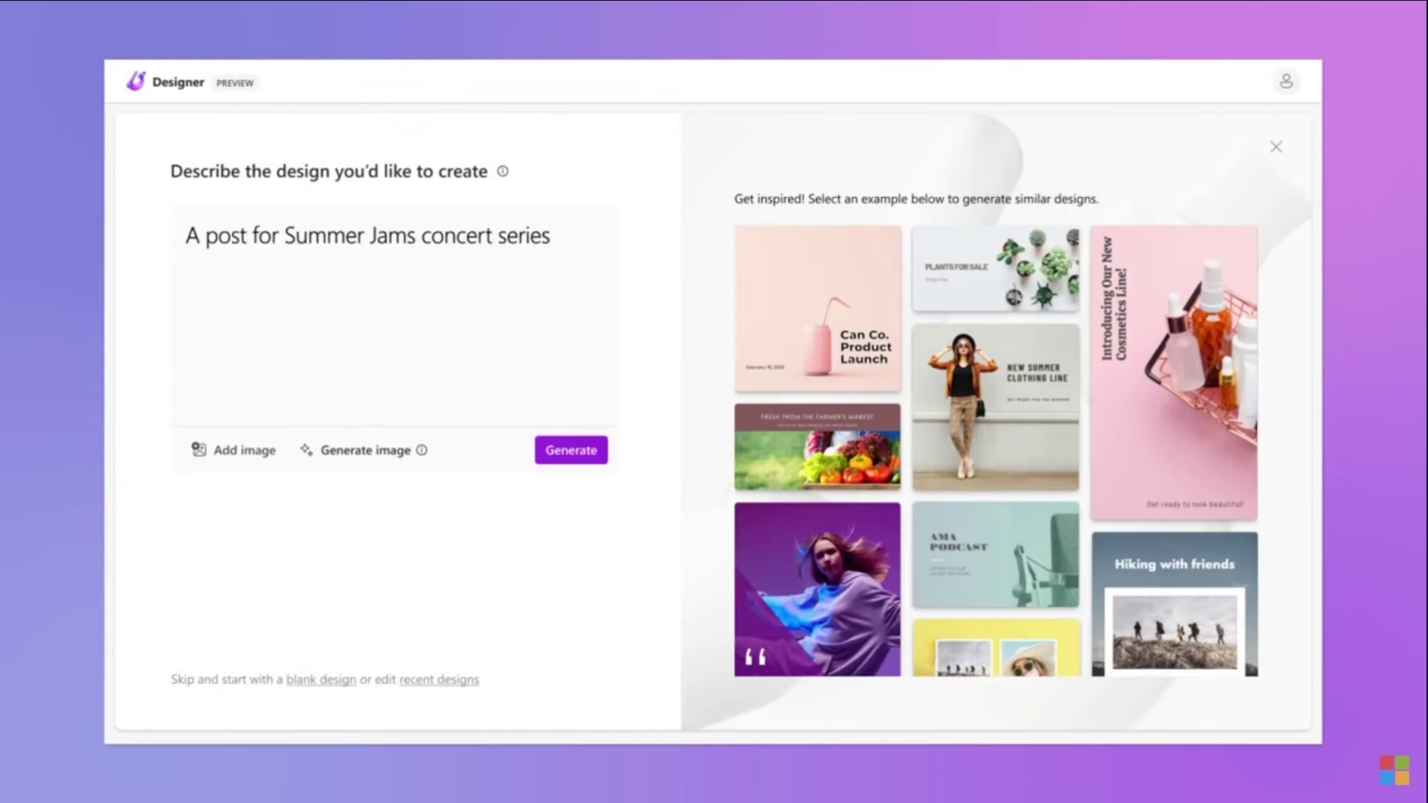
click(551, 445)
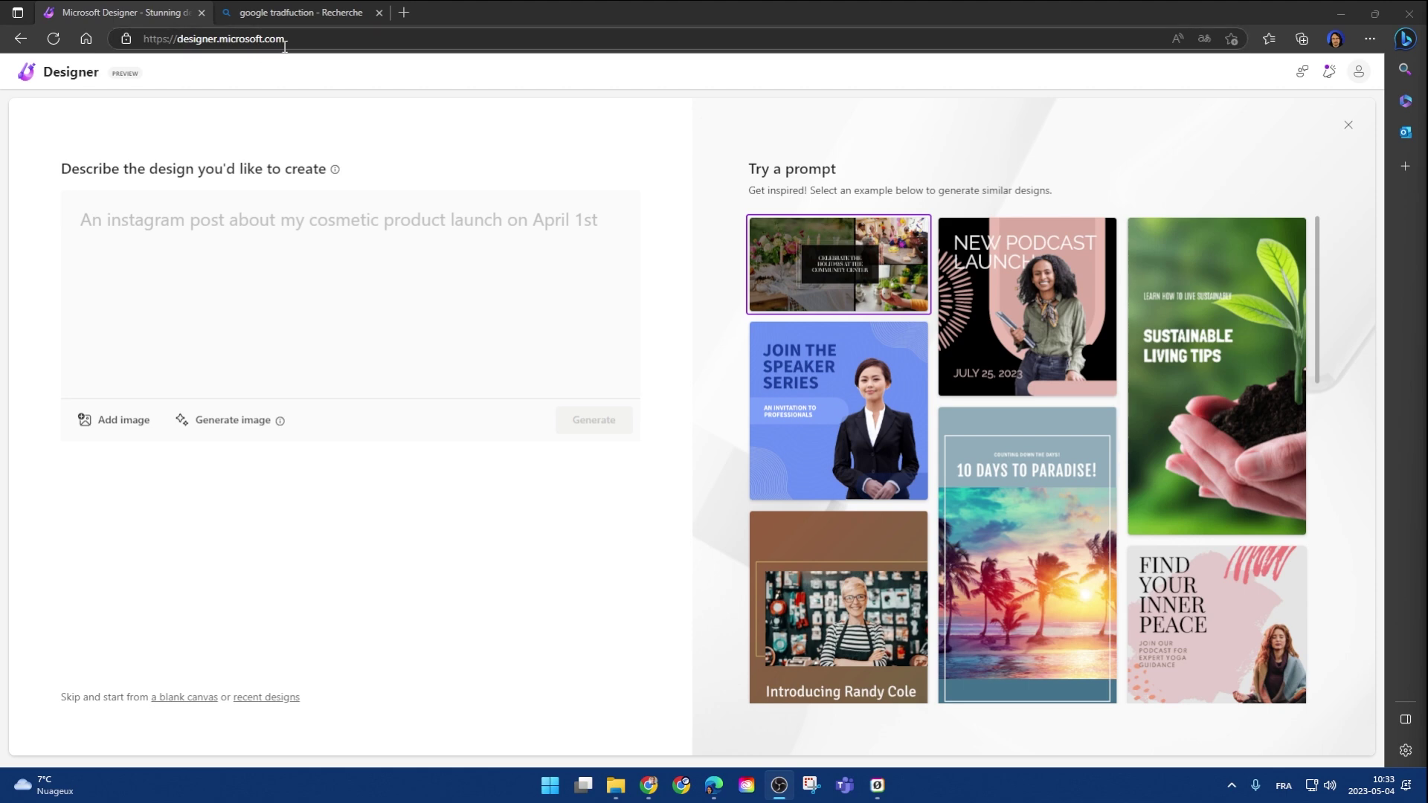
click(313, 13)
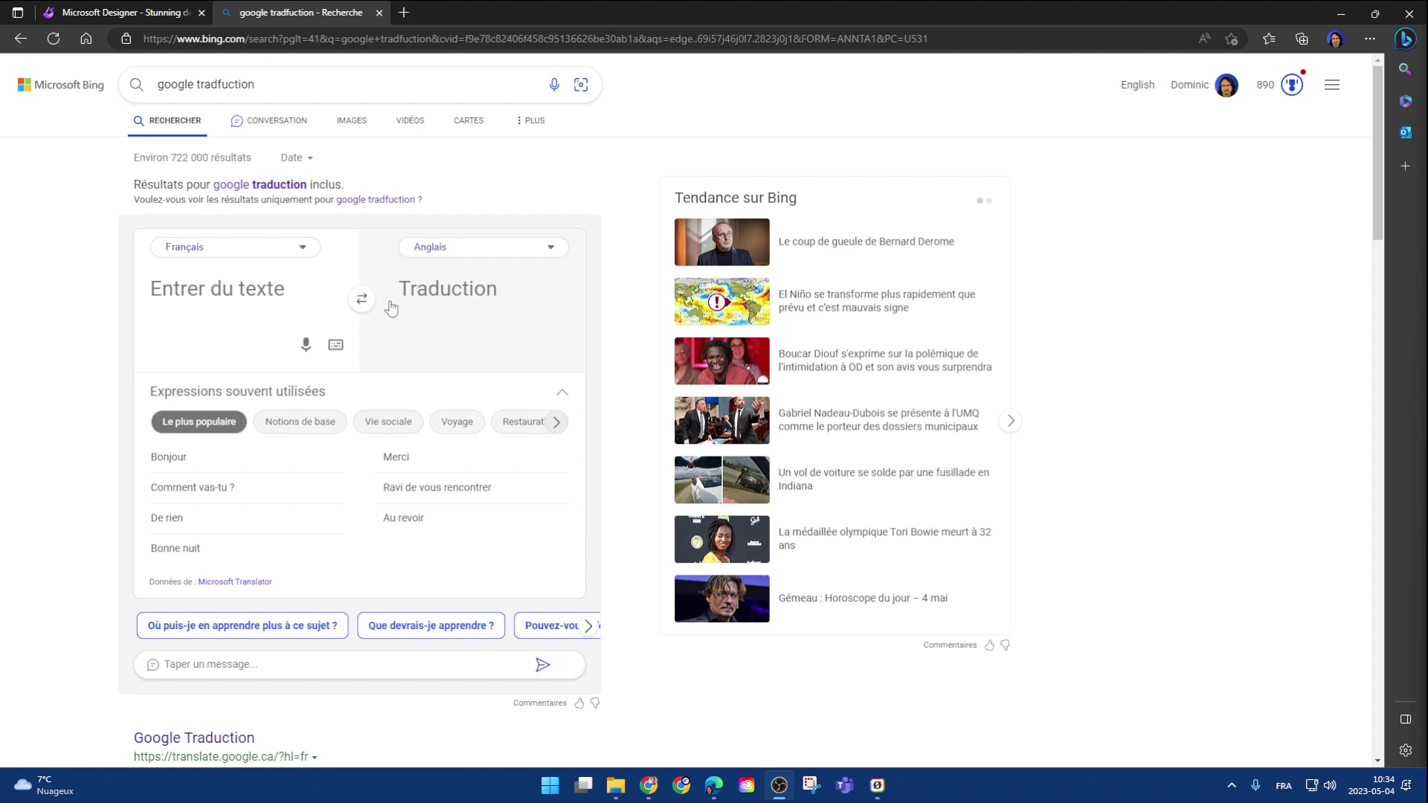
click(145, 18)
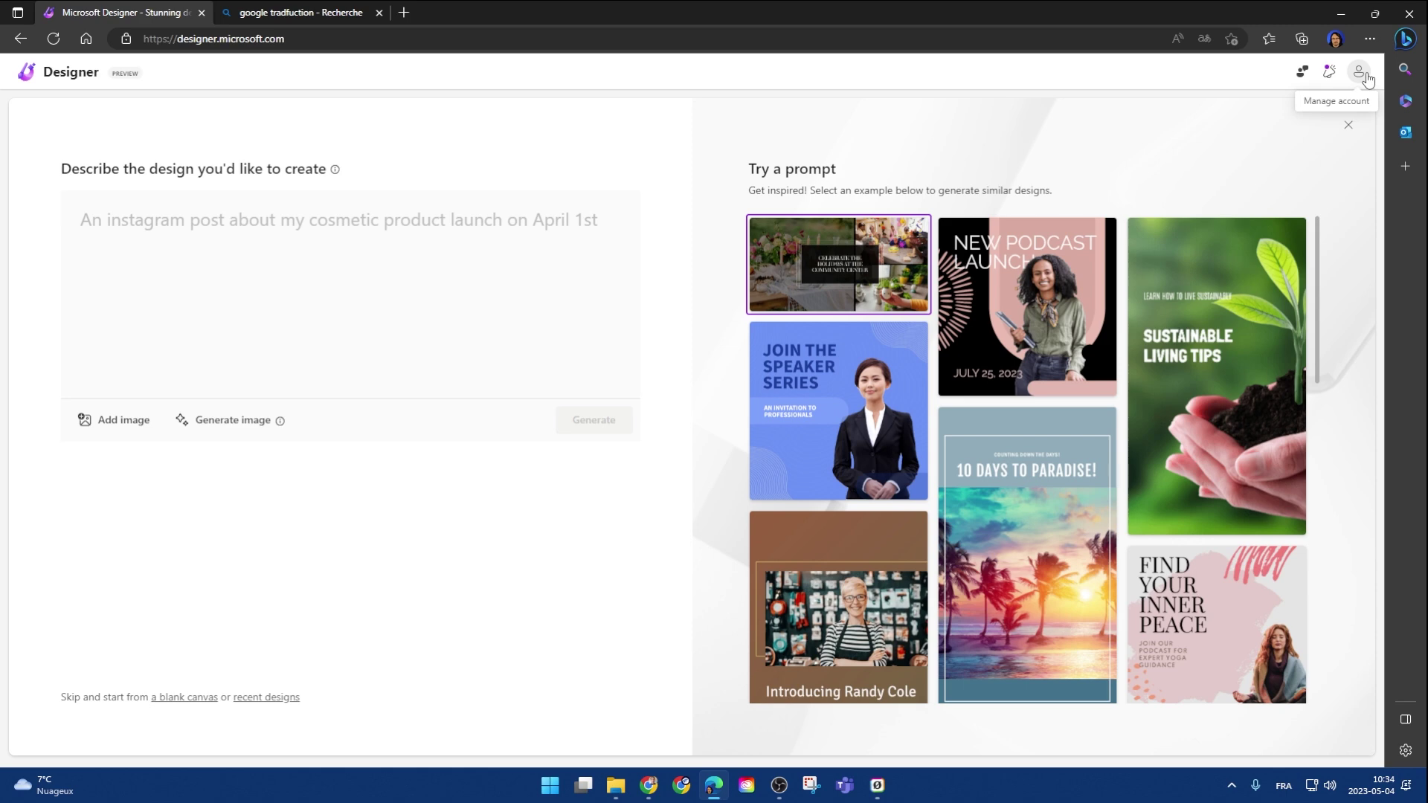
mouse_move(1069, 583)
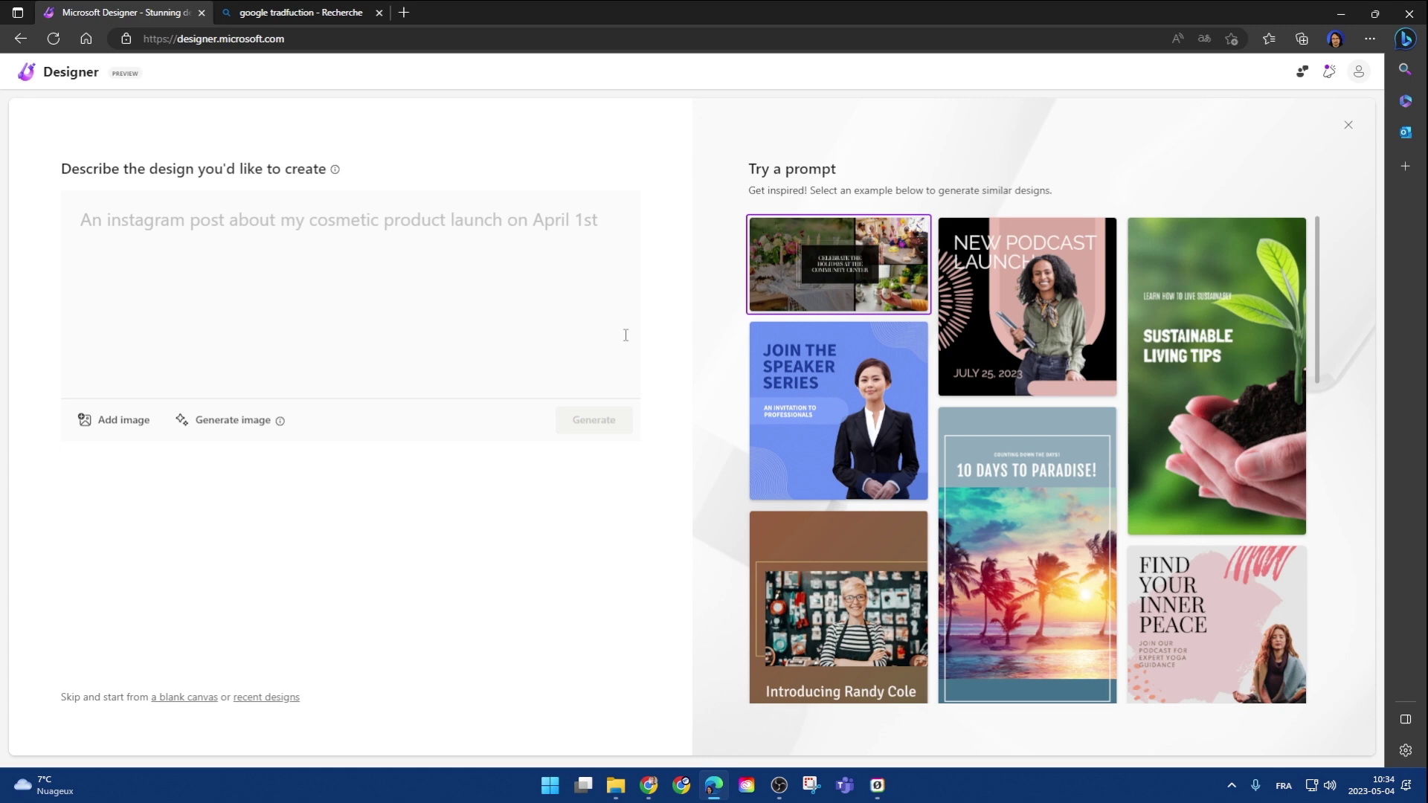
mouse_move(326, 17)
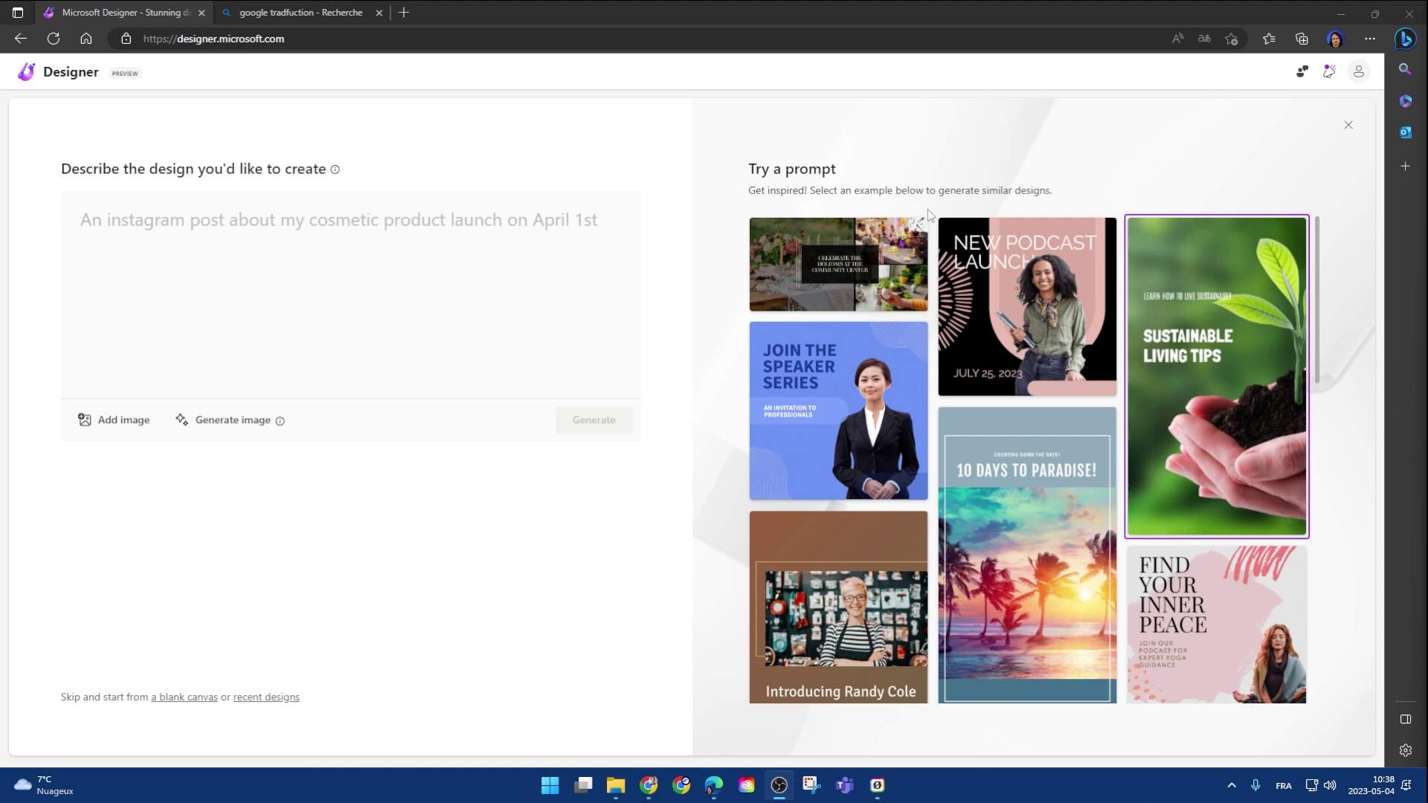
- Load the example prompt for a YouTube thumbnail offering sustainable living tips, and clear it from the description
mouse_move(1203, 332)
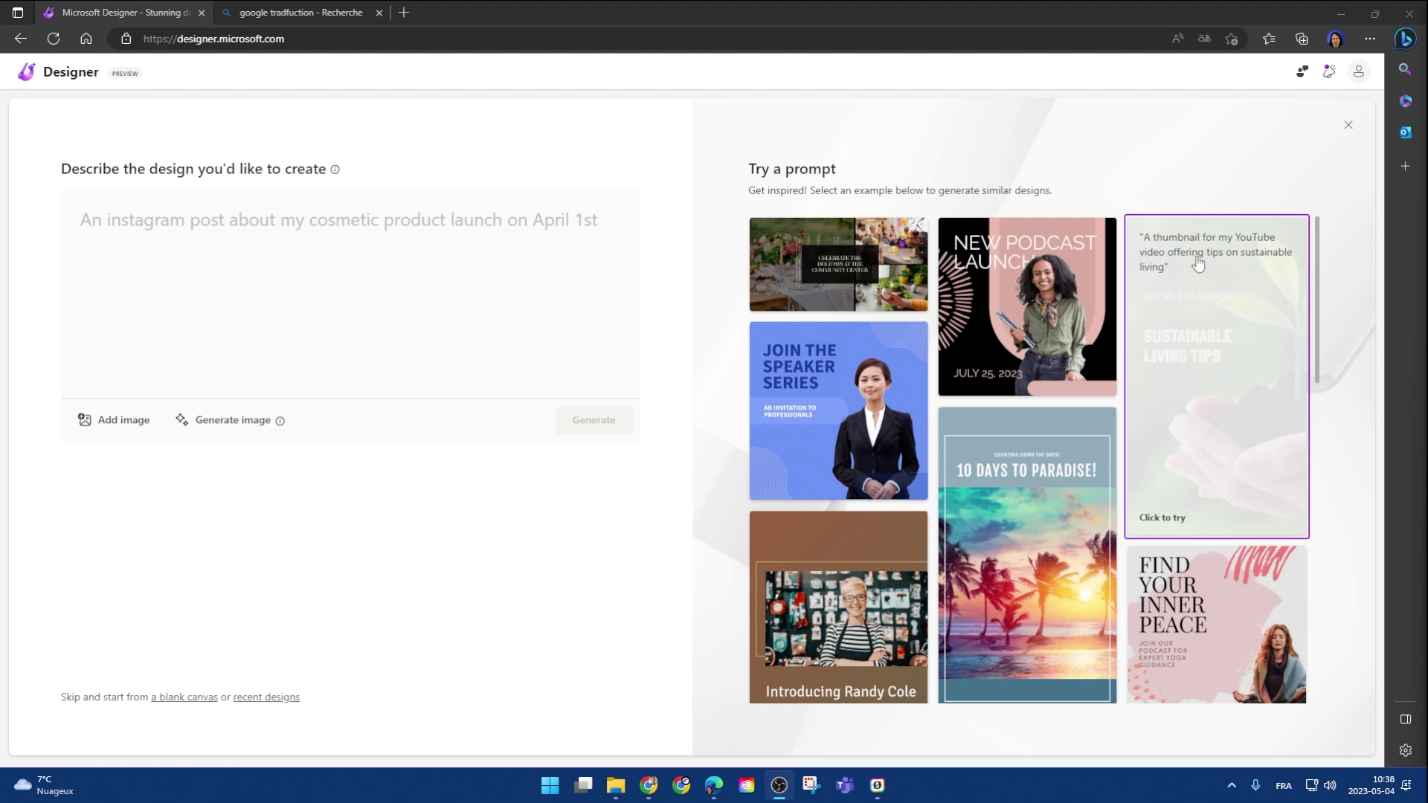
click(1217, 318)
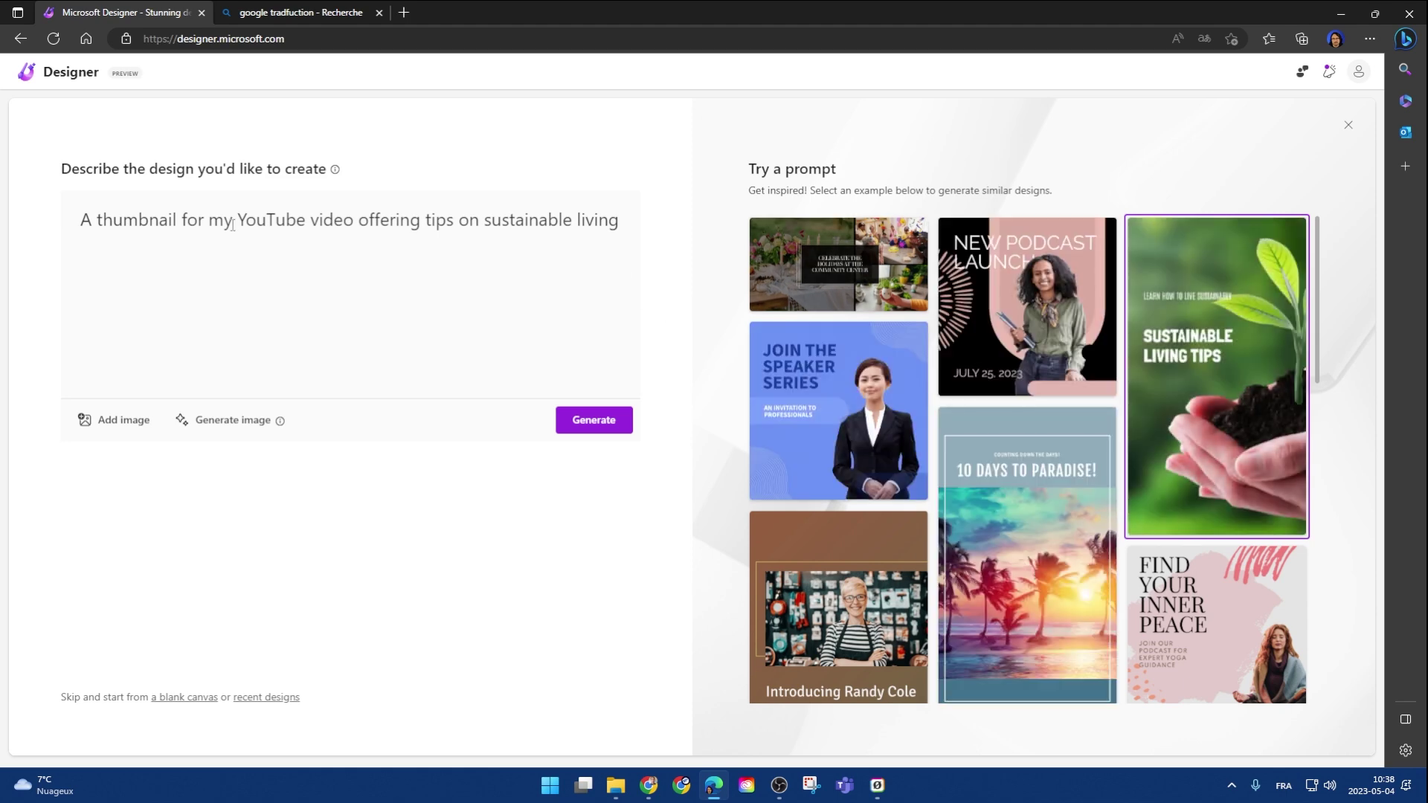
drag(95, 225, 631, 235)
key(BackSpace)
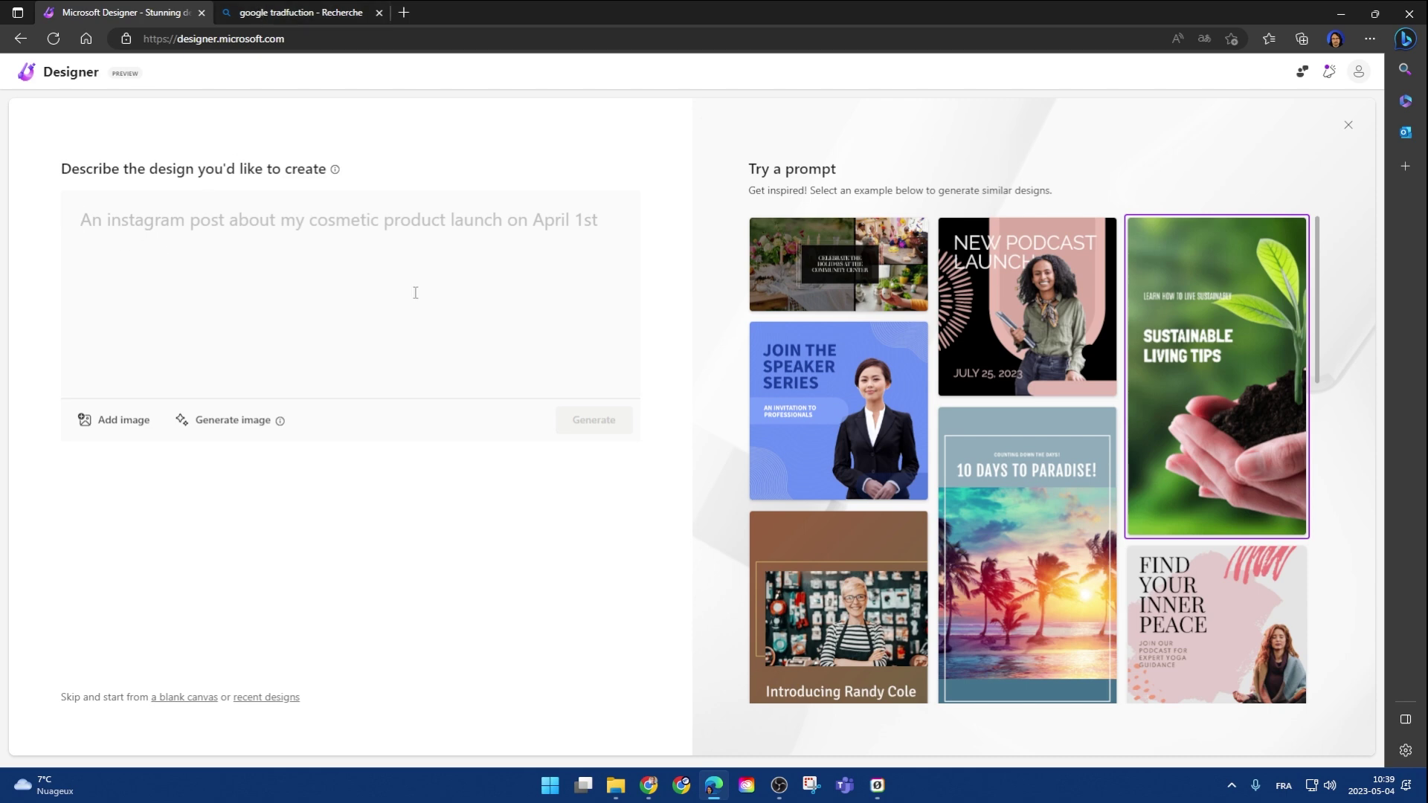
- In the Bing translator, translate the French description of a mainly blue Facebook ad for the three-things newsletter into English and copy the translation
click(322, 11)
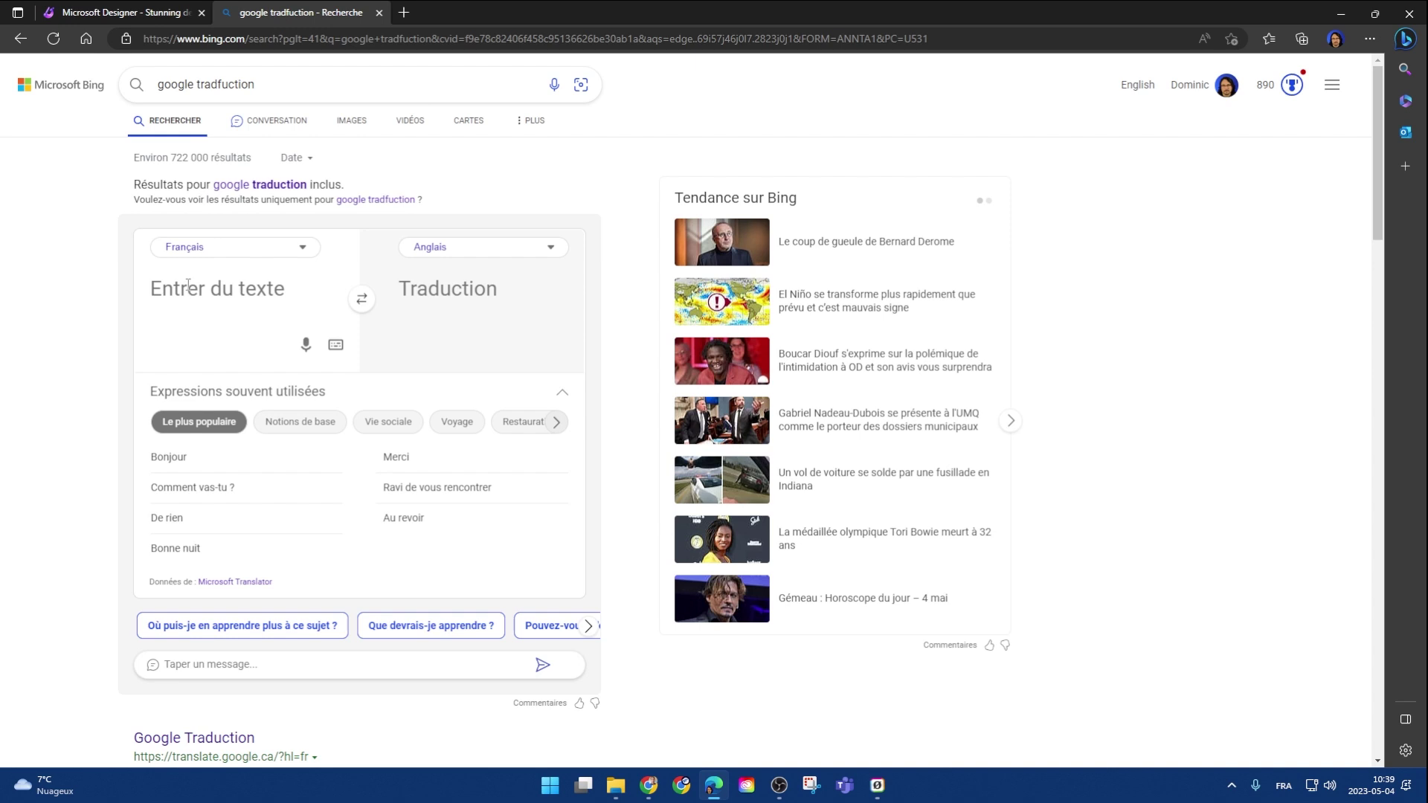
click(252, 317)
text(Une publicité facebook annonçant ma newsletter où je propose trois choses qui ont croisé mon filtre cette semaine. La couleur principale de l'annonce doit être le bleu.)
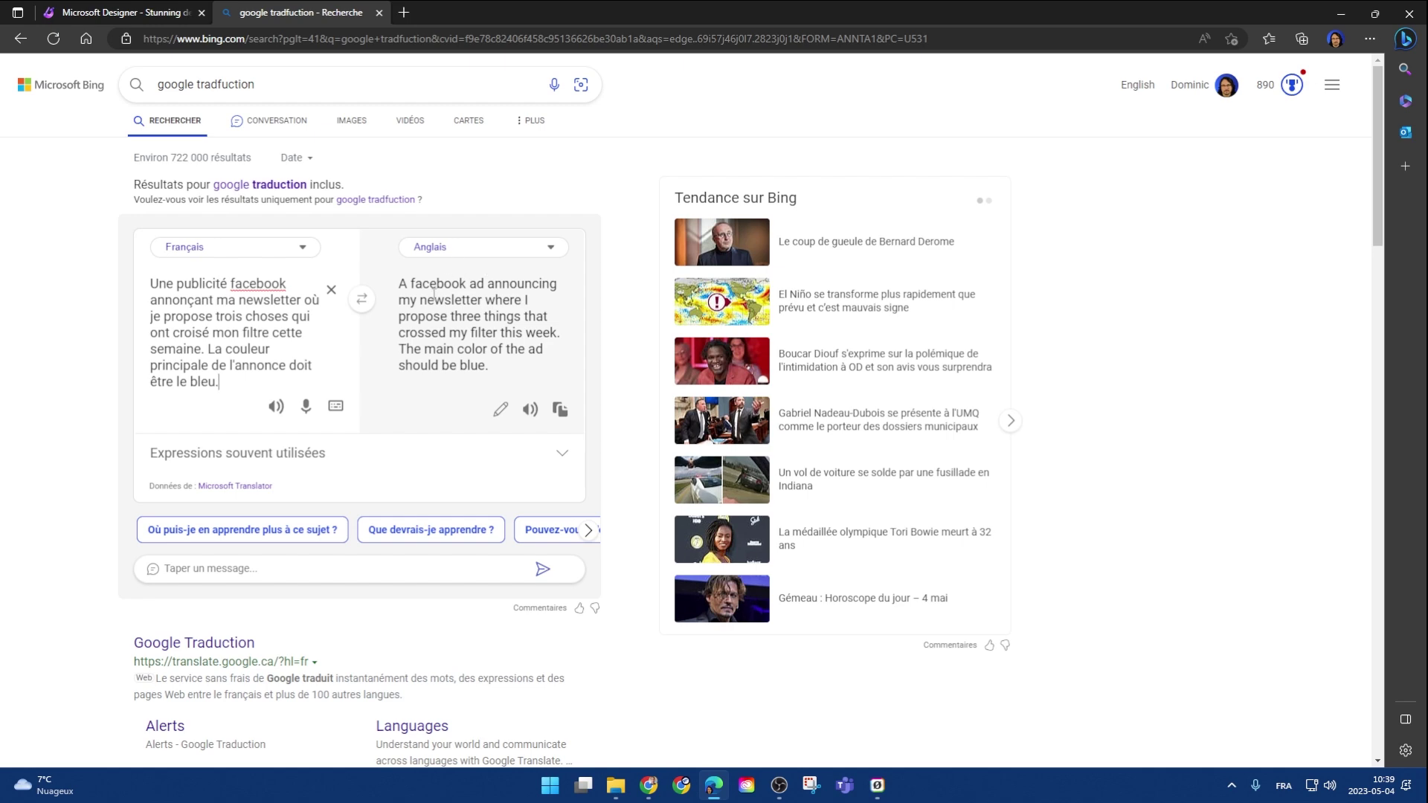
click(560, 411)
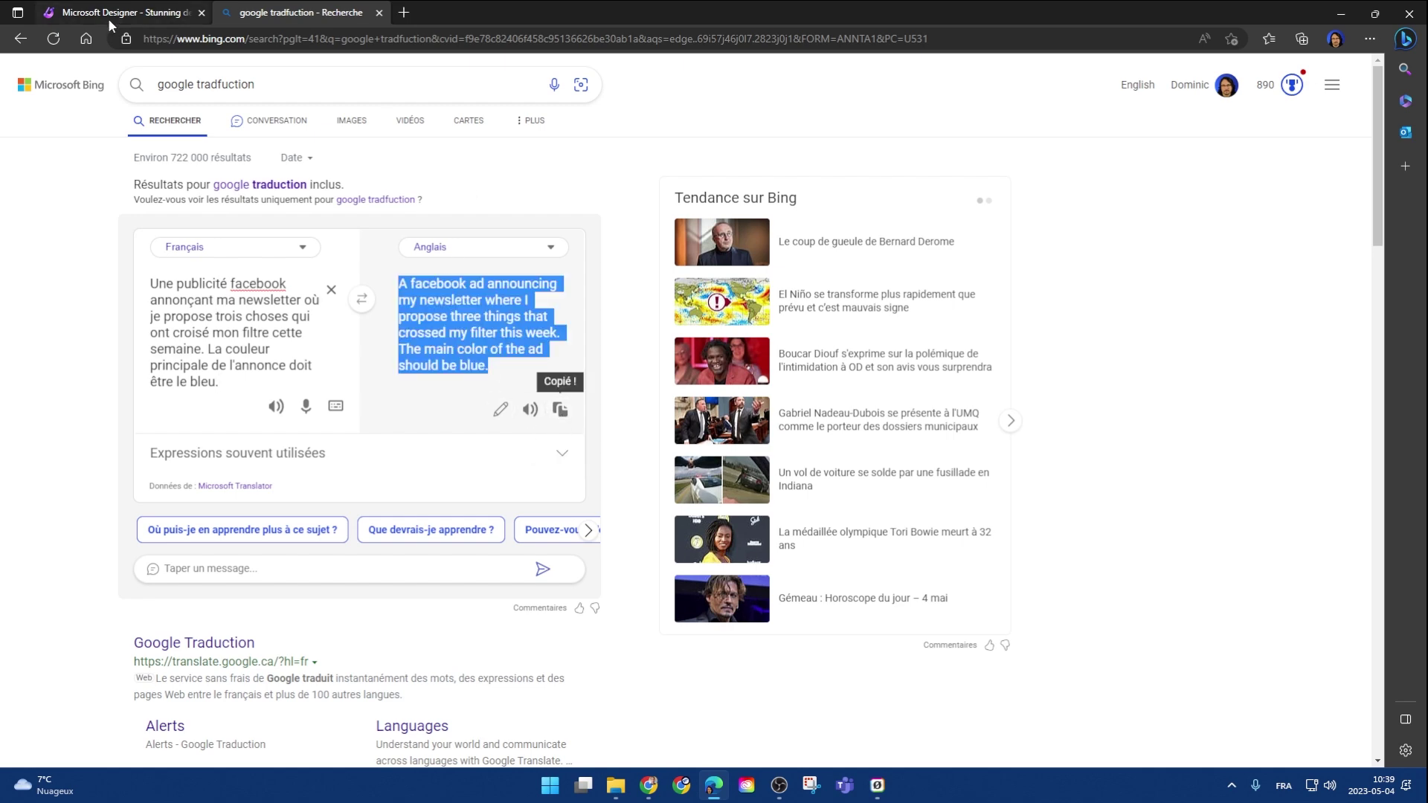
- Back in Designer, insert the translated Facebook newsletter ad text as the design description and generate designs
click(109, 16)
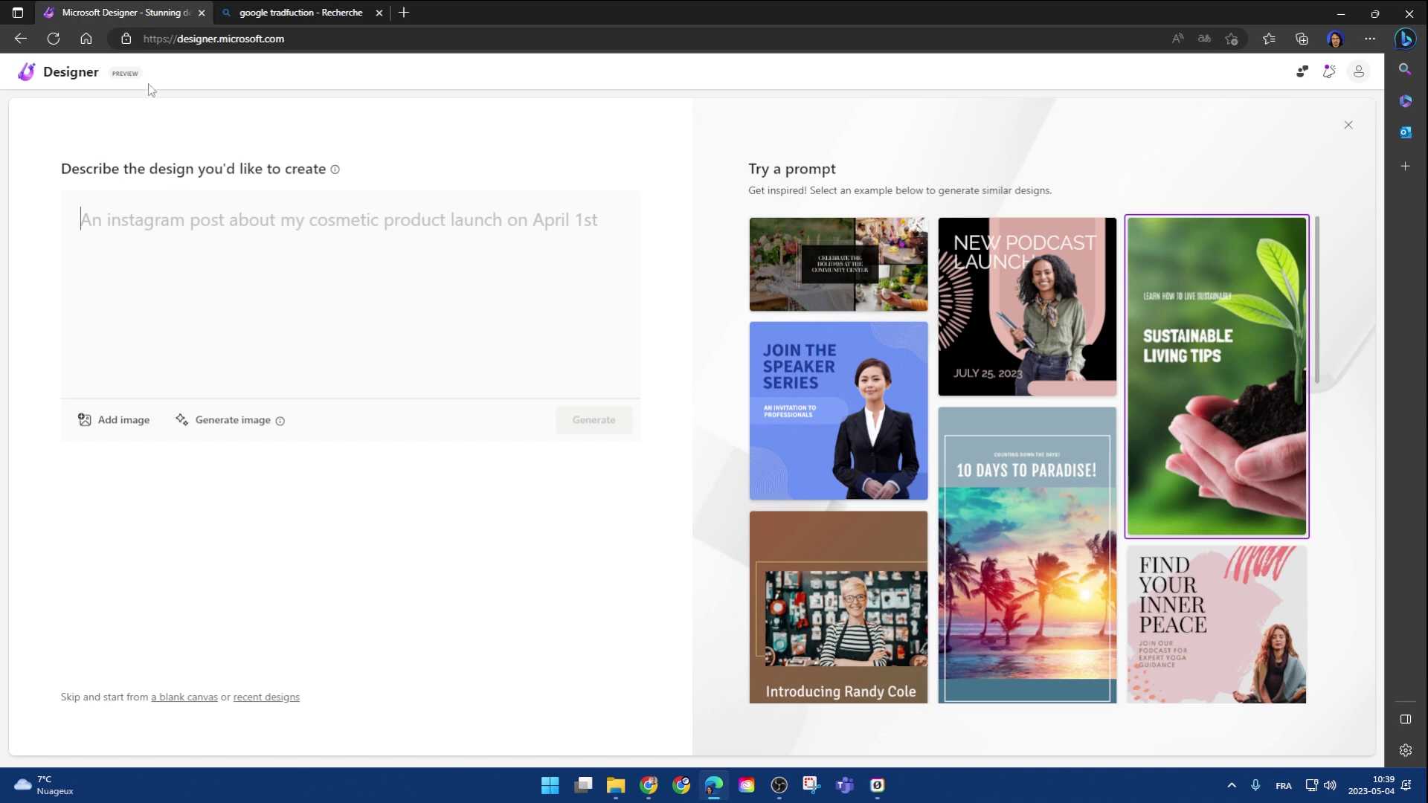
click(174, 242)
key(ctrl+v)
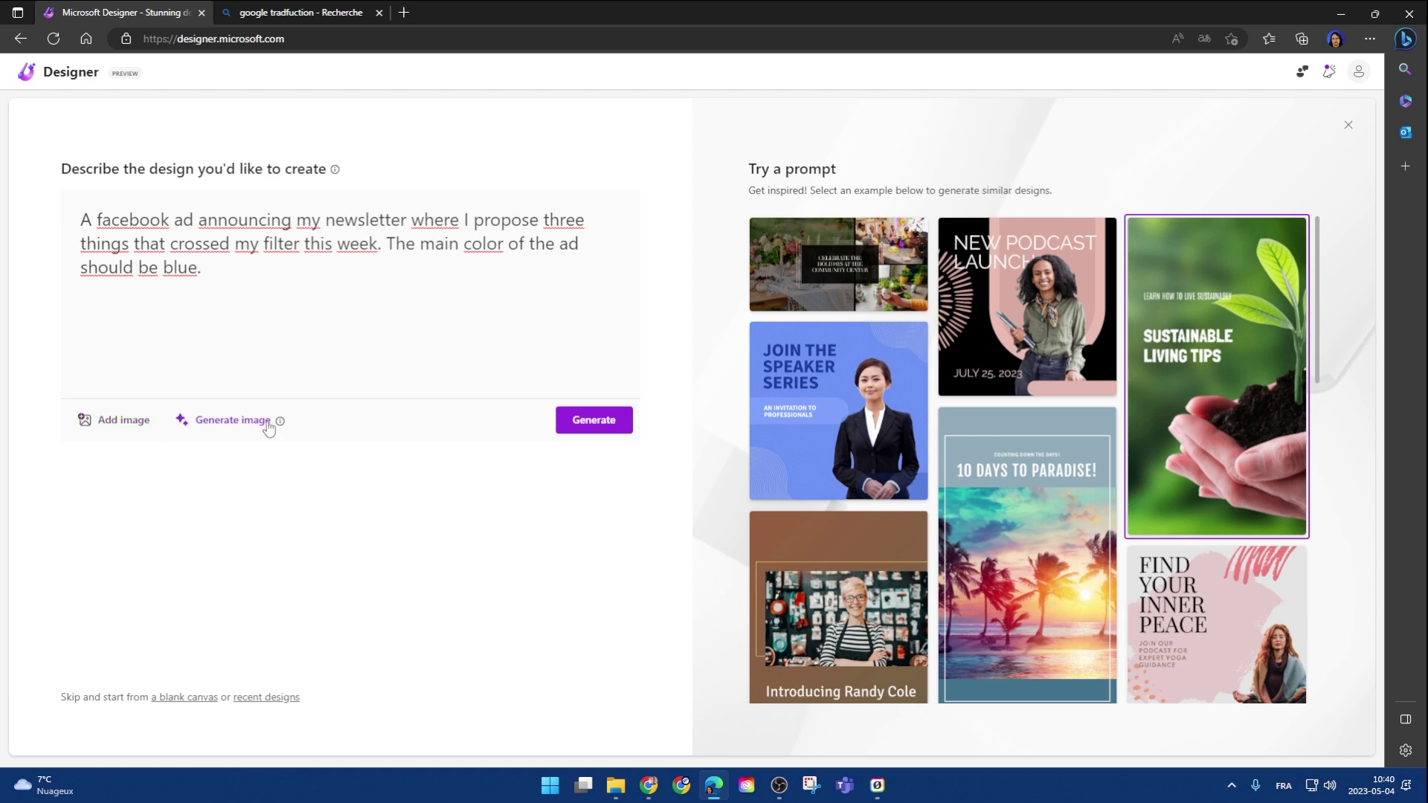
click(600, 429)
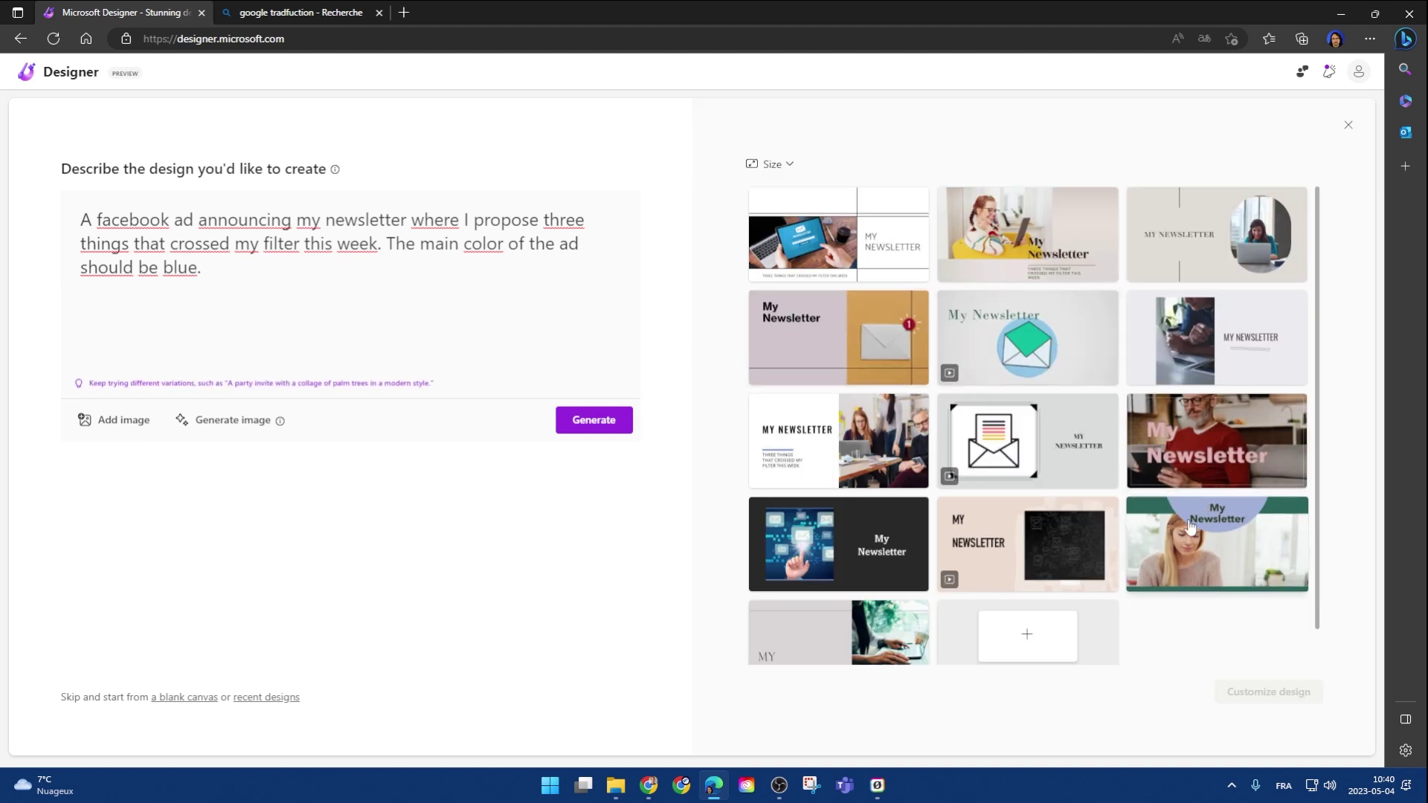
- Generate a second set of suggestions for the same description and open the dark blue floating-envelopes design for customization
scroll(896, 536, down, 1)
scroll(857, 591, up, 1)
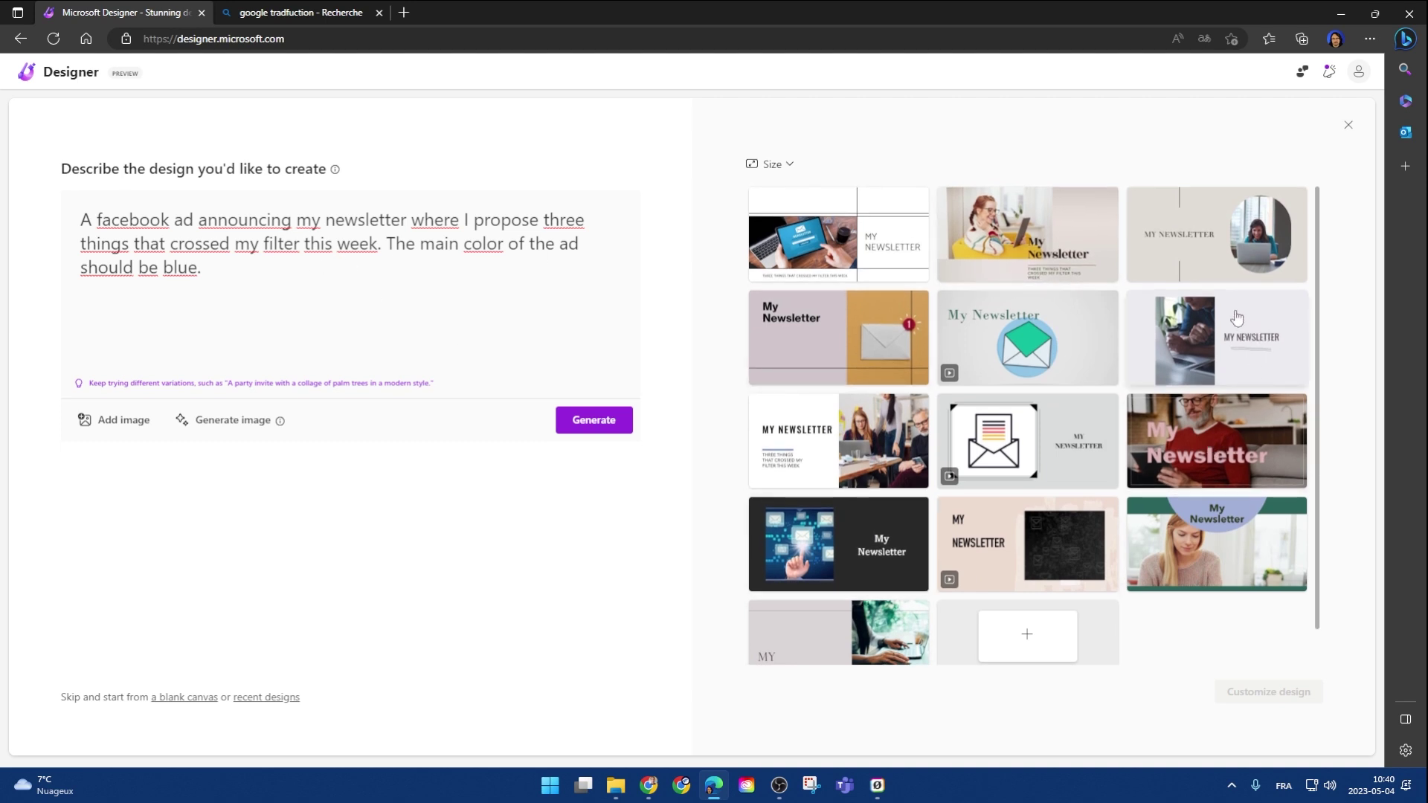
scroll(1192, 473, down, 1)
scroll(1026, 468, up, 1)
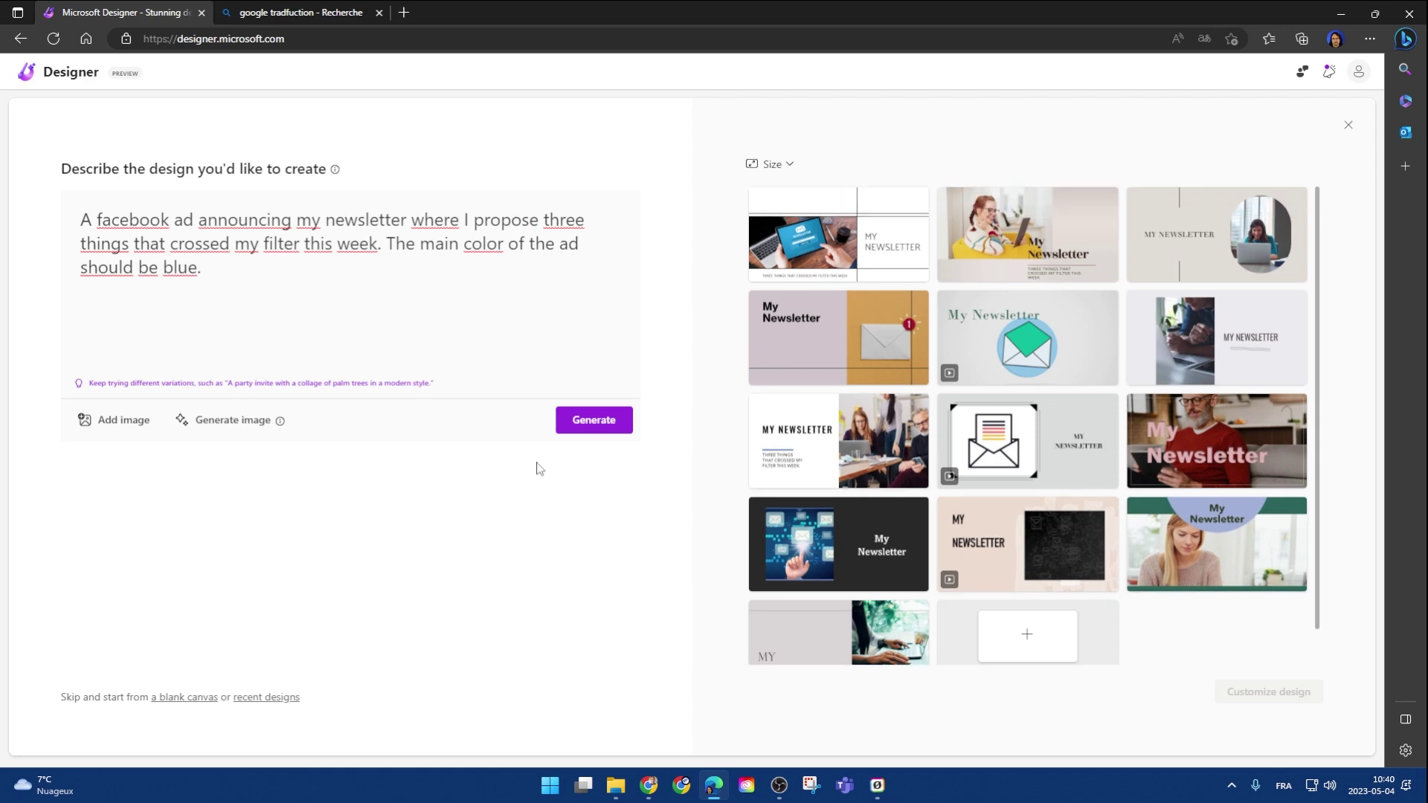
click(595, 421)
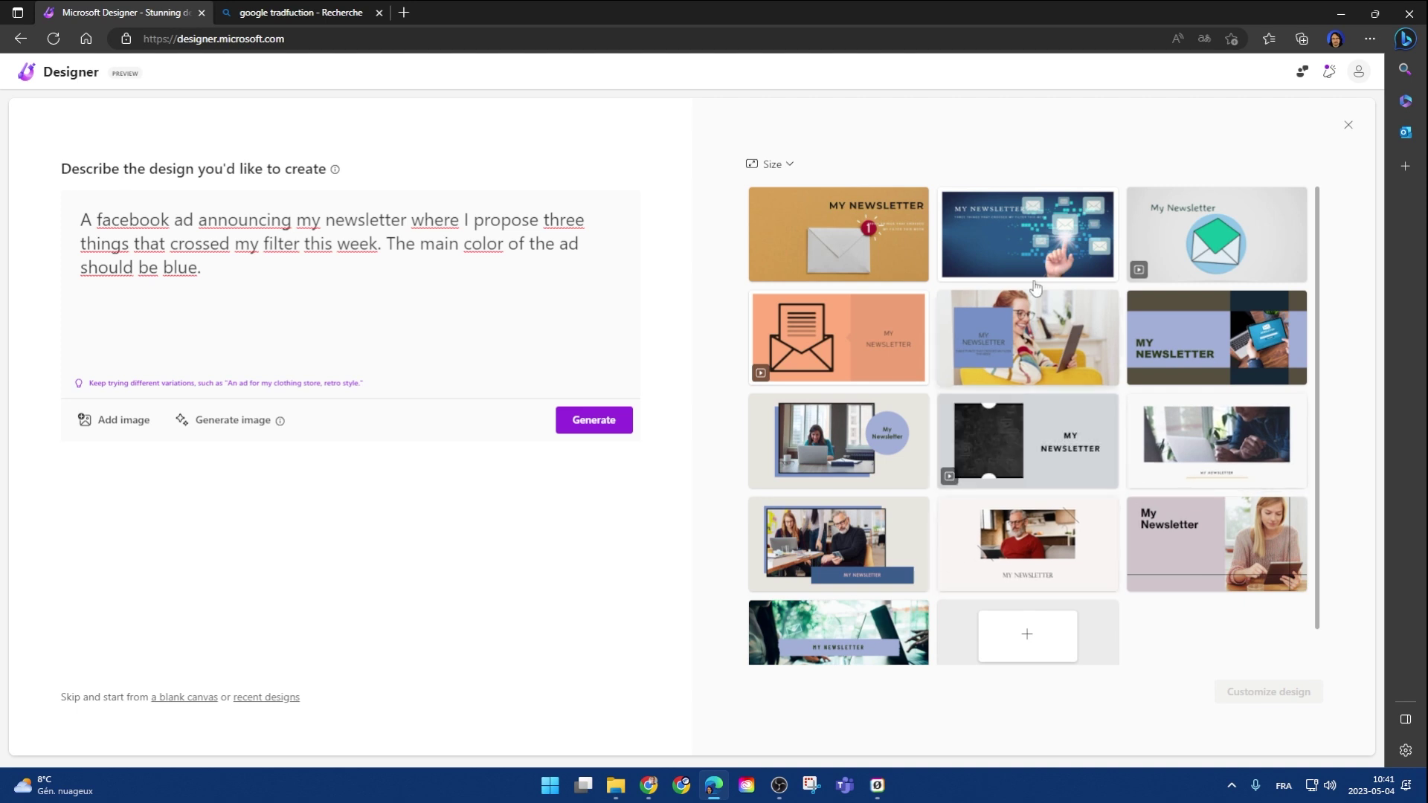
click(1040, 243)
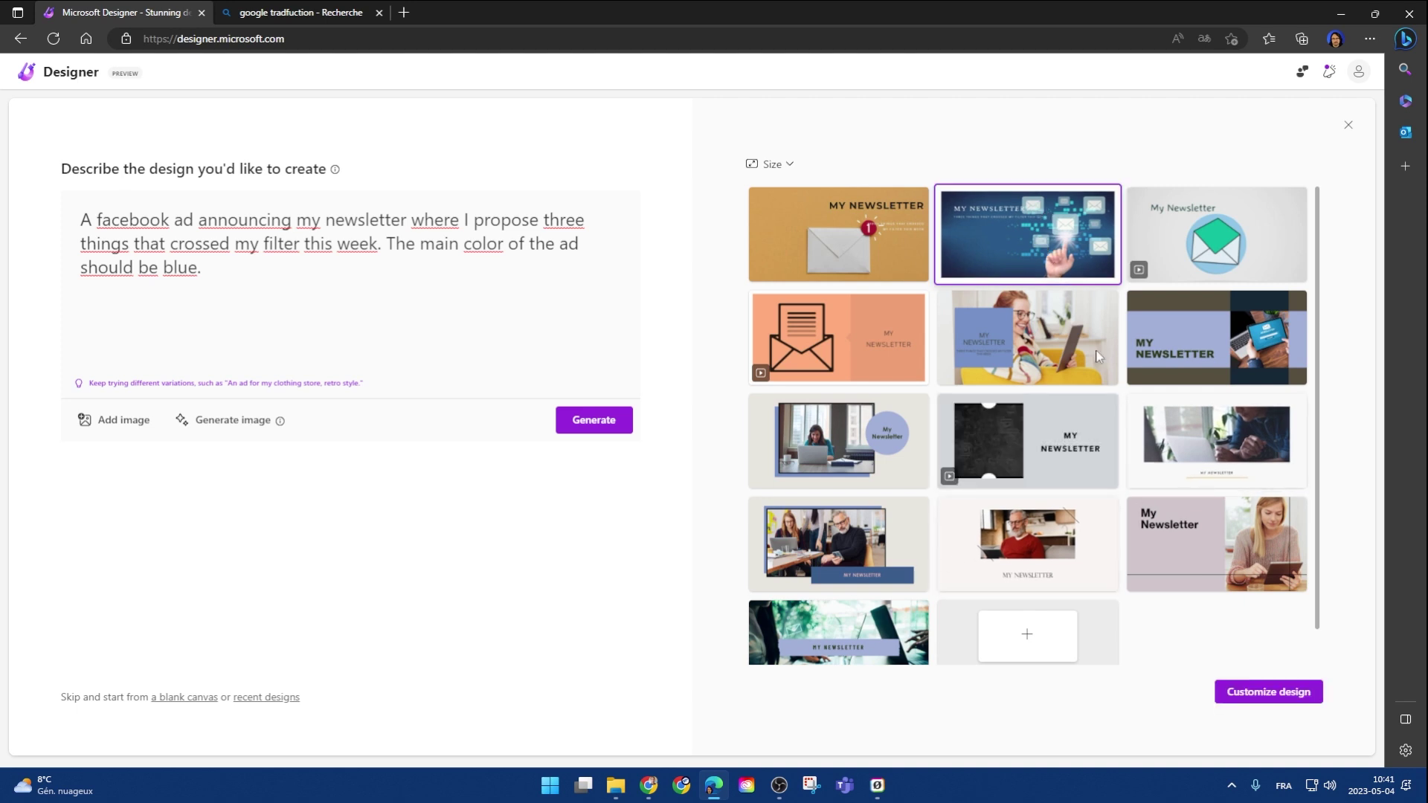
click(1289, 701)
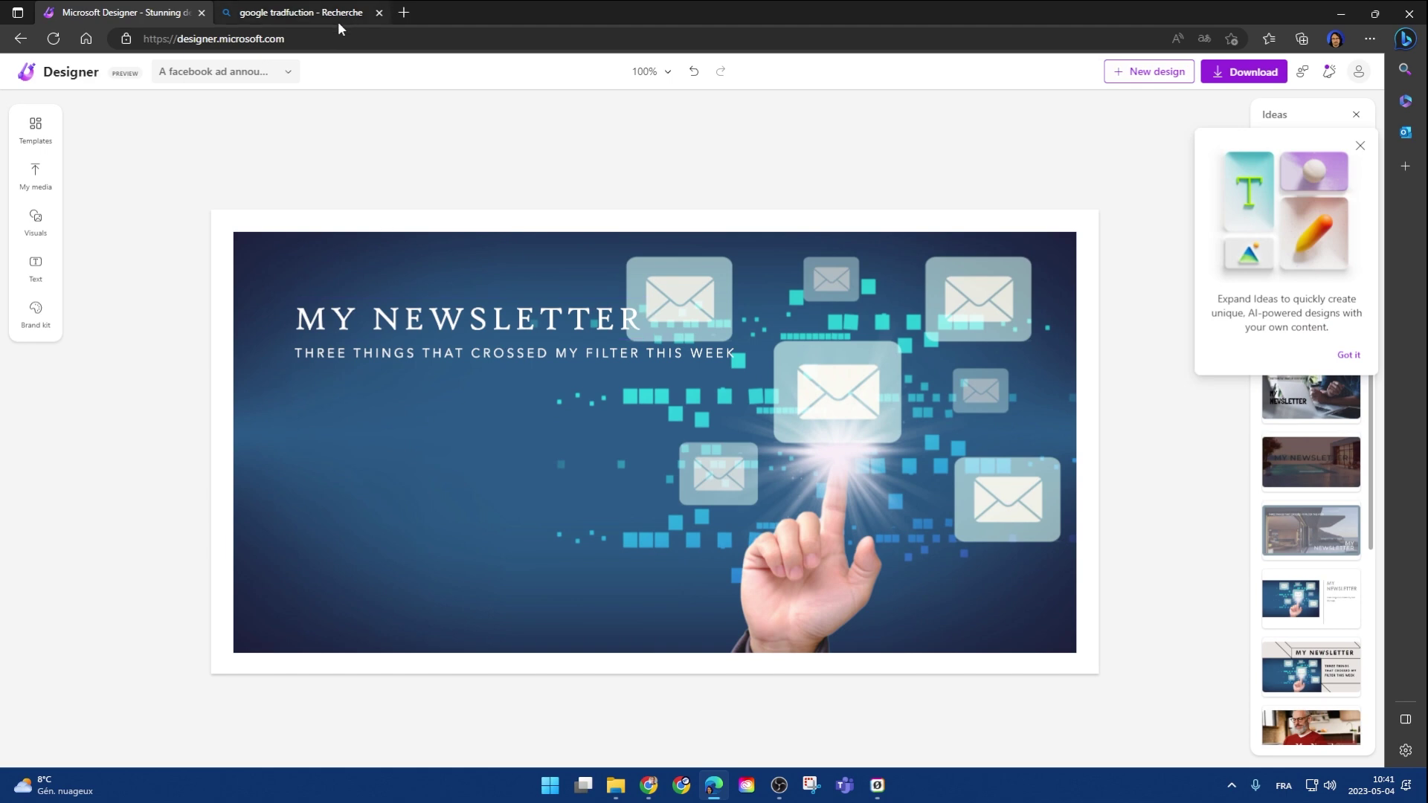
- Change the title to "Mon INFOLETTRE" and the subtitle to "Trois choses qui ont croisé mon filtre cette semaine"
click(511, 323)
click(528, 359)
click(516, 351)
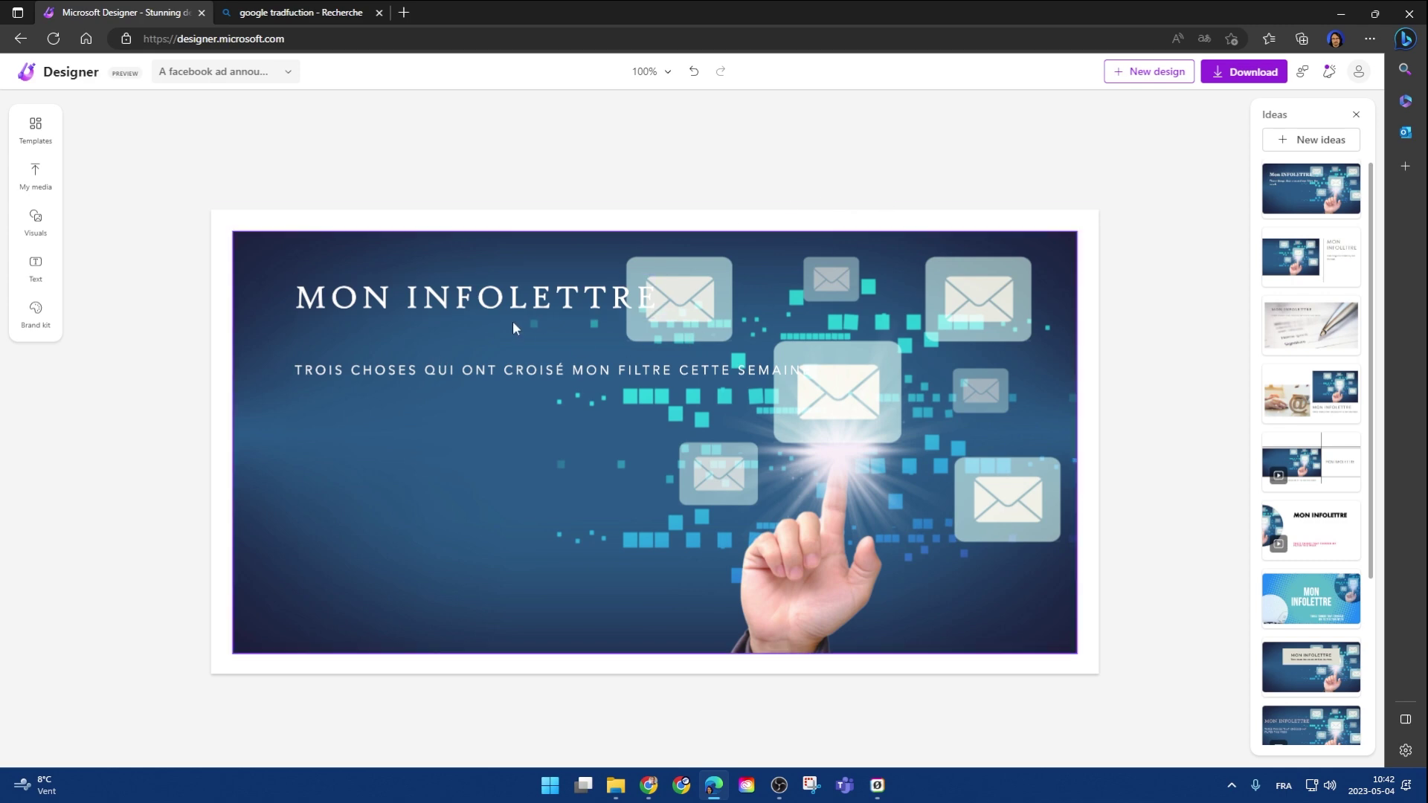
- Try the Avenir Next LT Pro and Ravie fonts on the "Mon INFOLETTRE" title, and set it to Copse
click(511, 302)
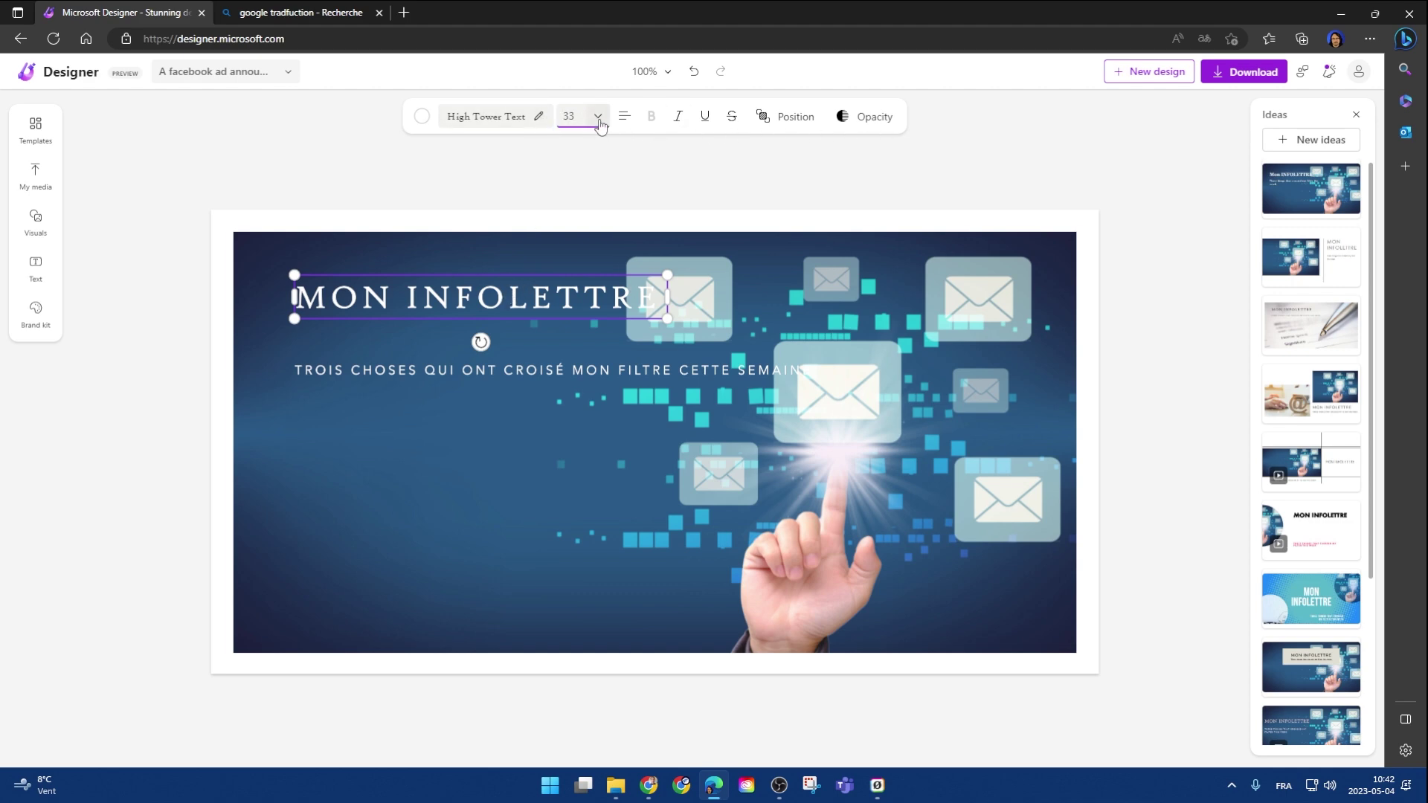
click(496, 117)
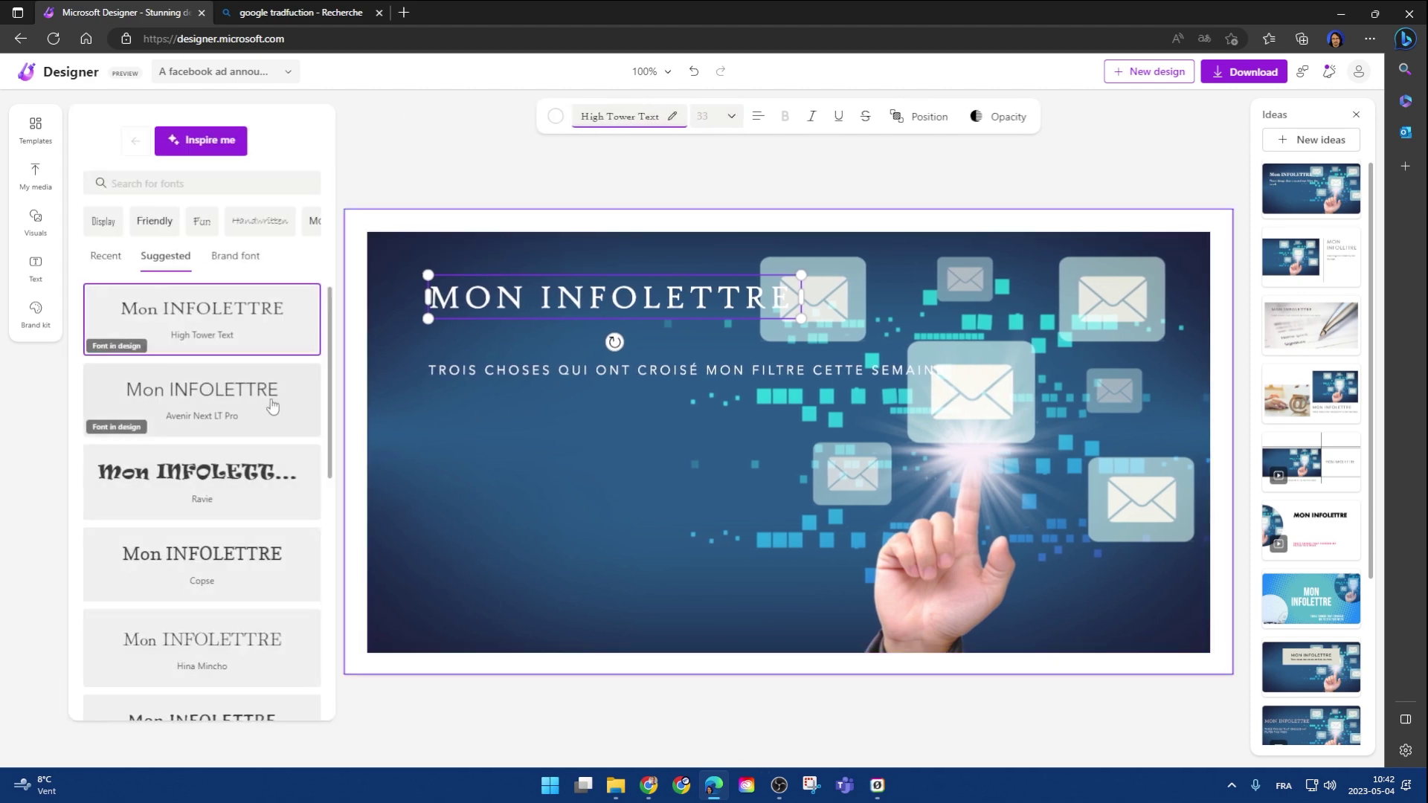
click(273, 404)
click(255, 483)
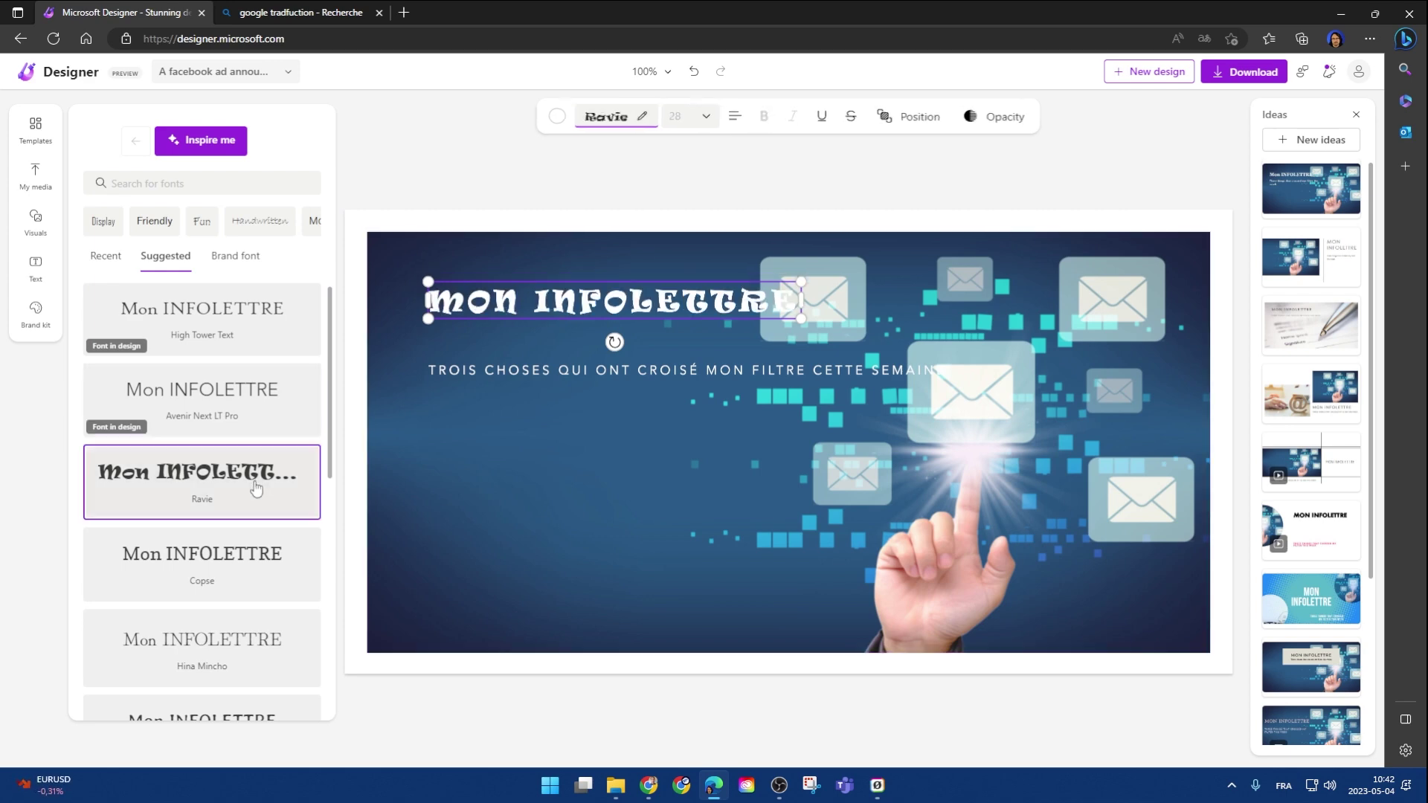
click(258, 558)
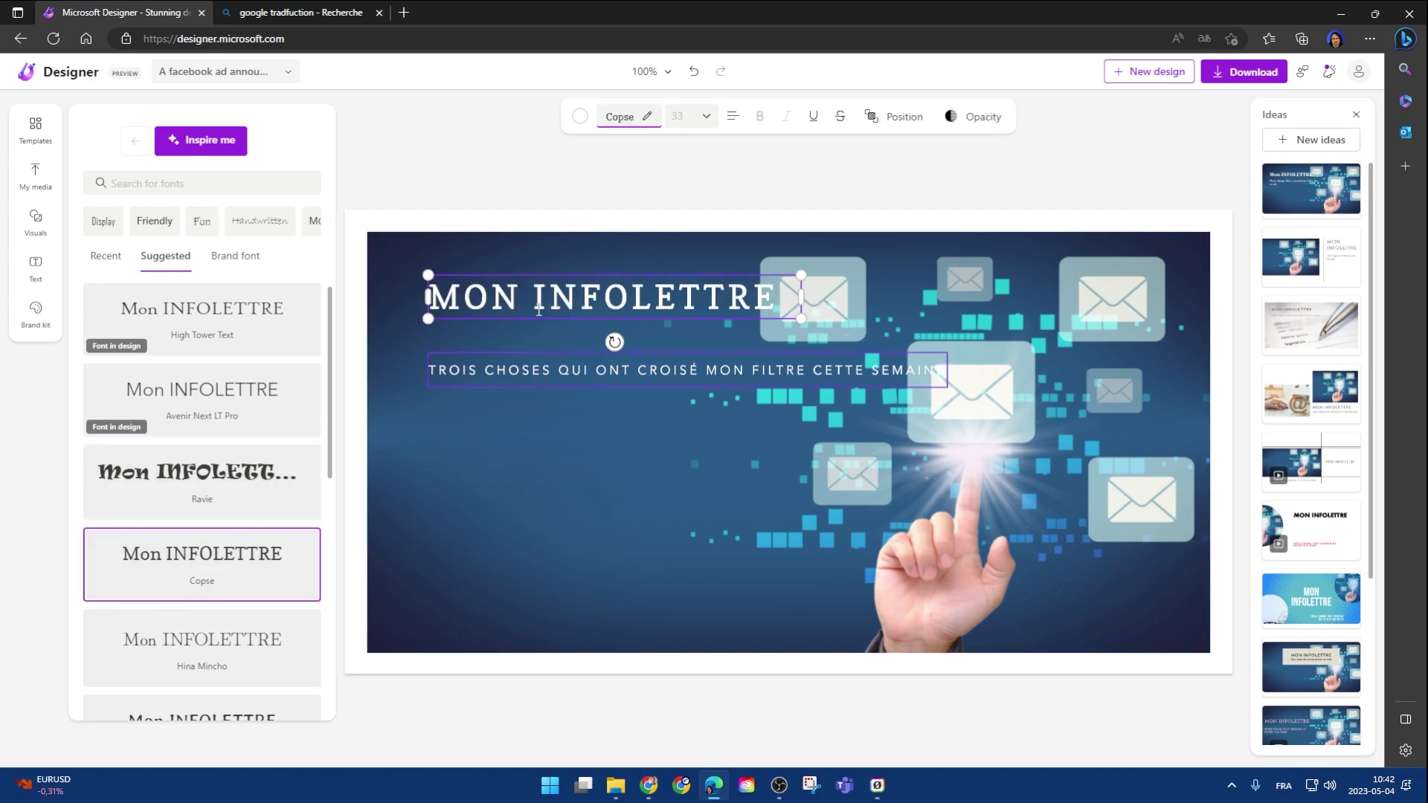
click(713, 177)
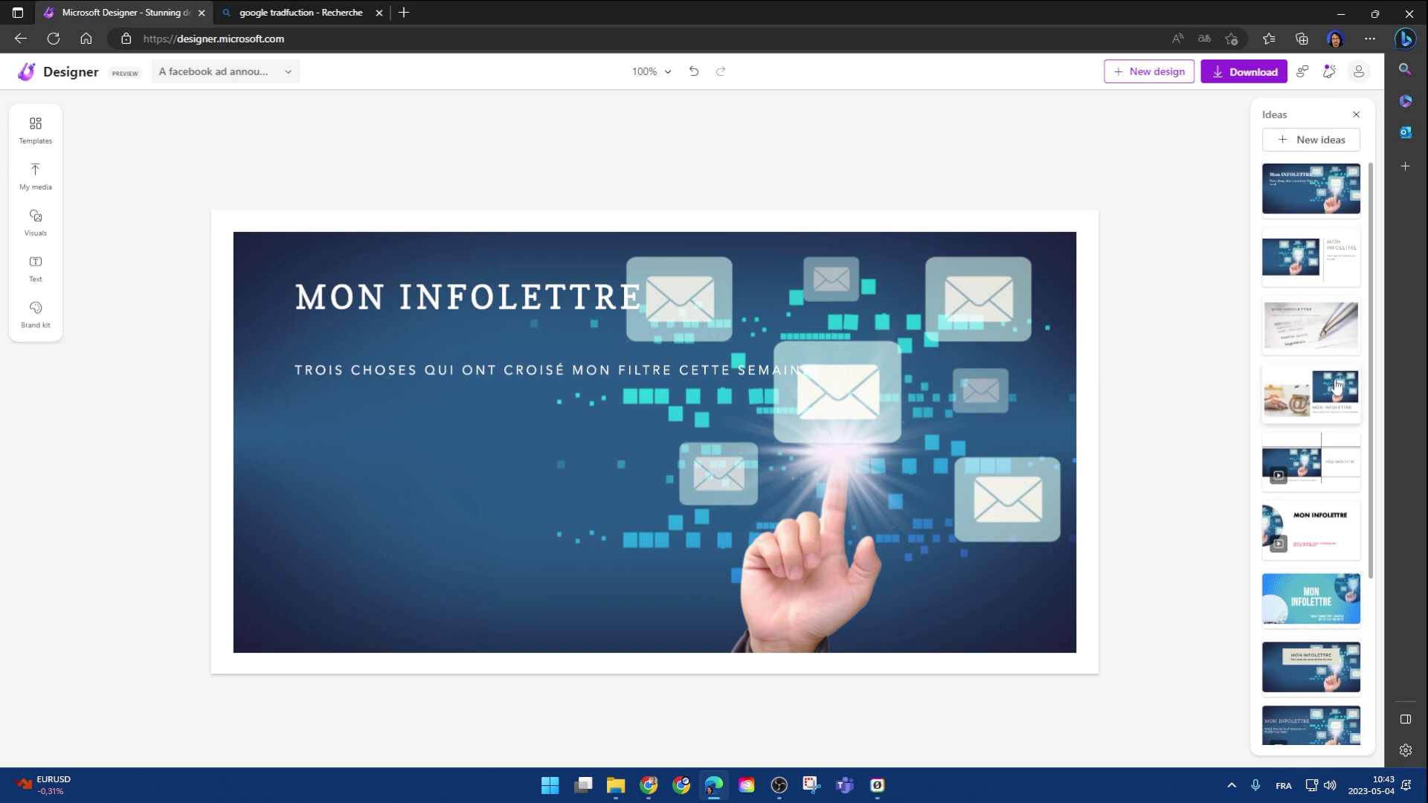
- Try several suggested layout ideas on the design, and apply the first one with the bold serif title over the blue envelopes image
click(1322, 196)
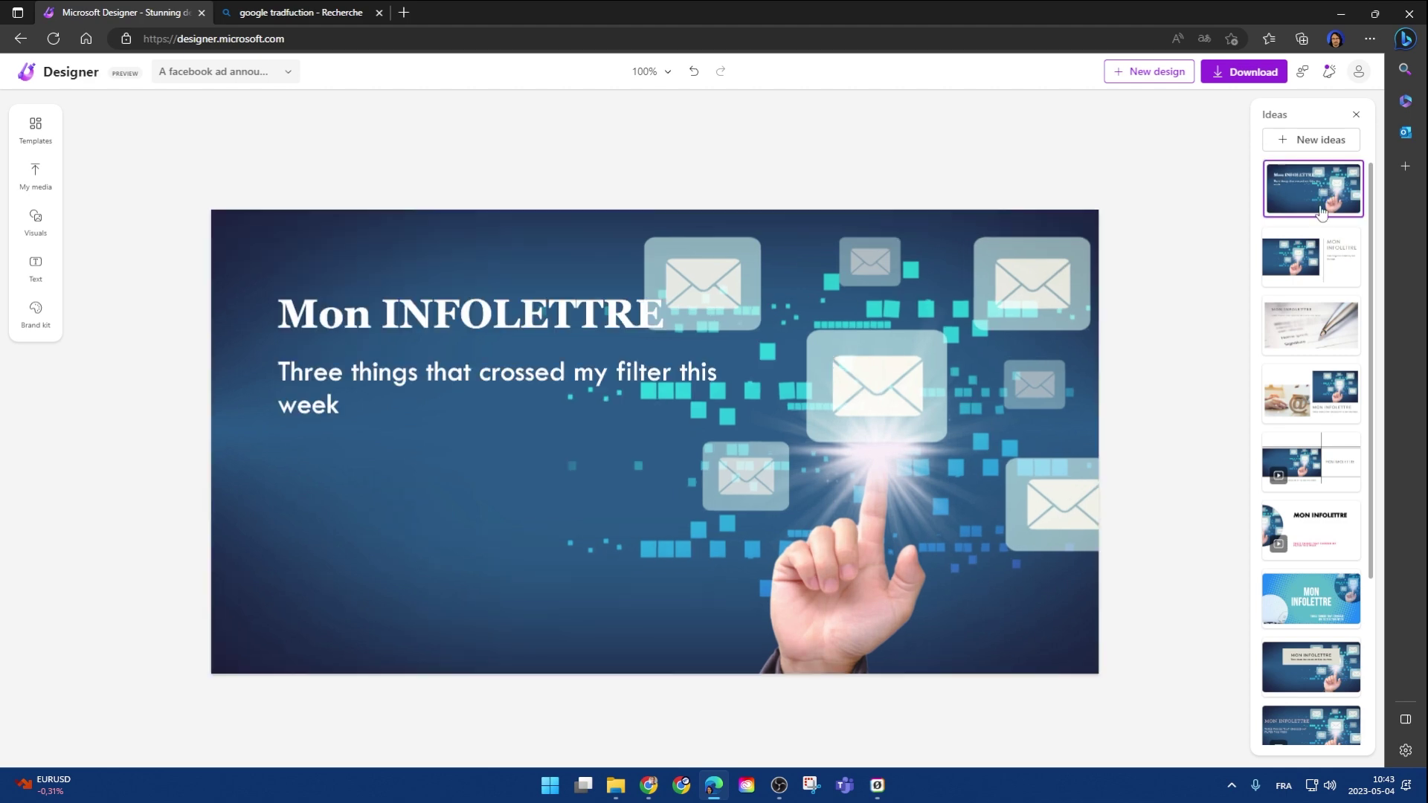
click(1322, 261)
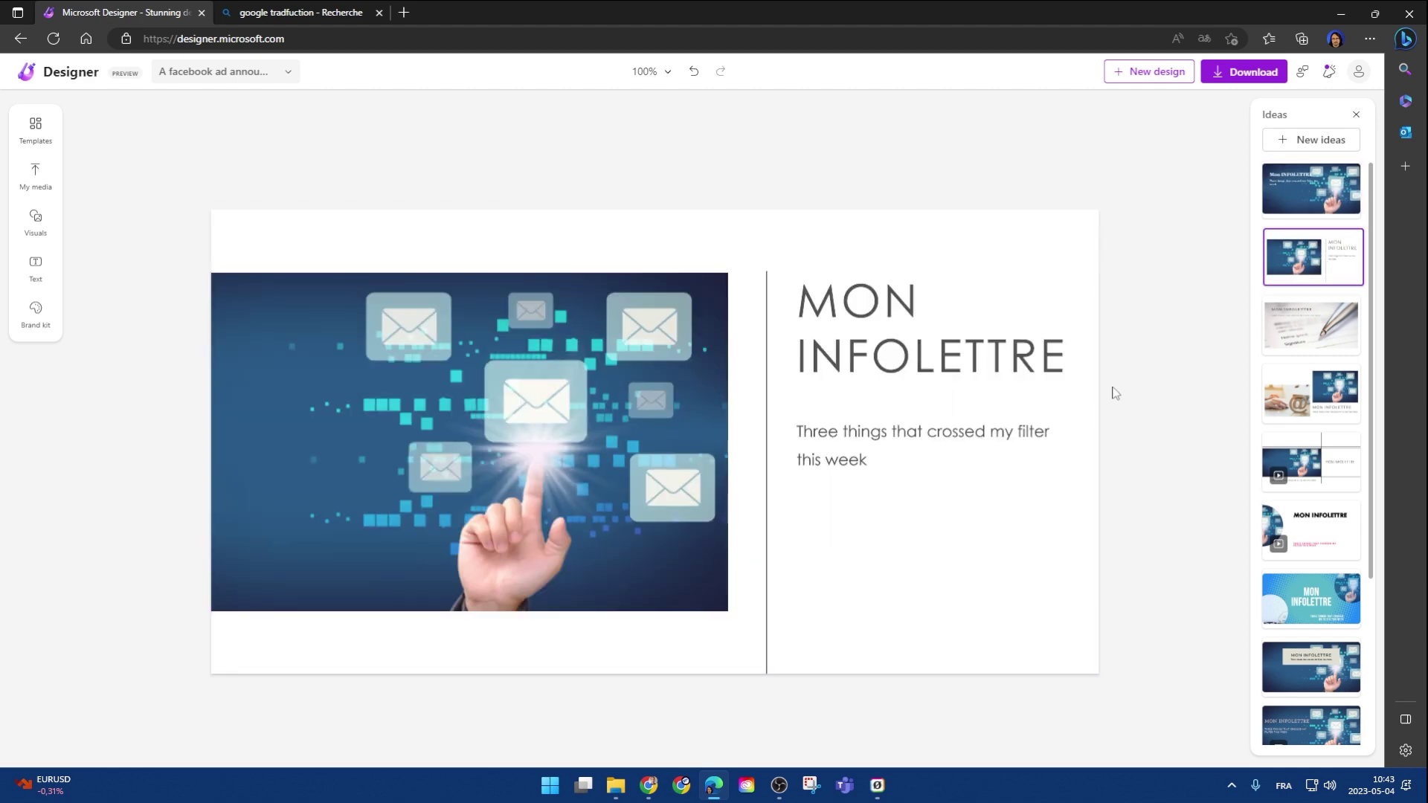
click(1333, 336)
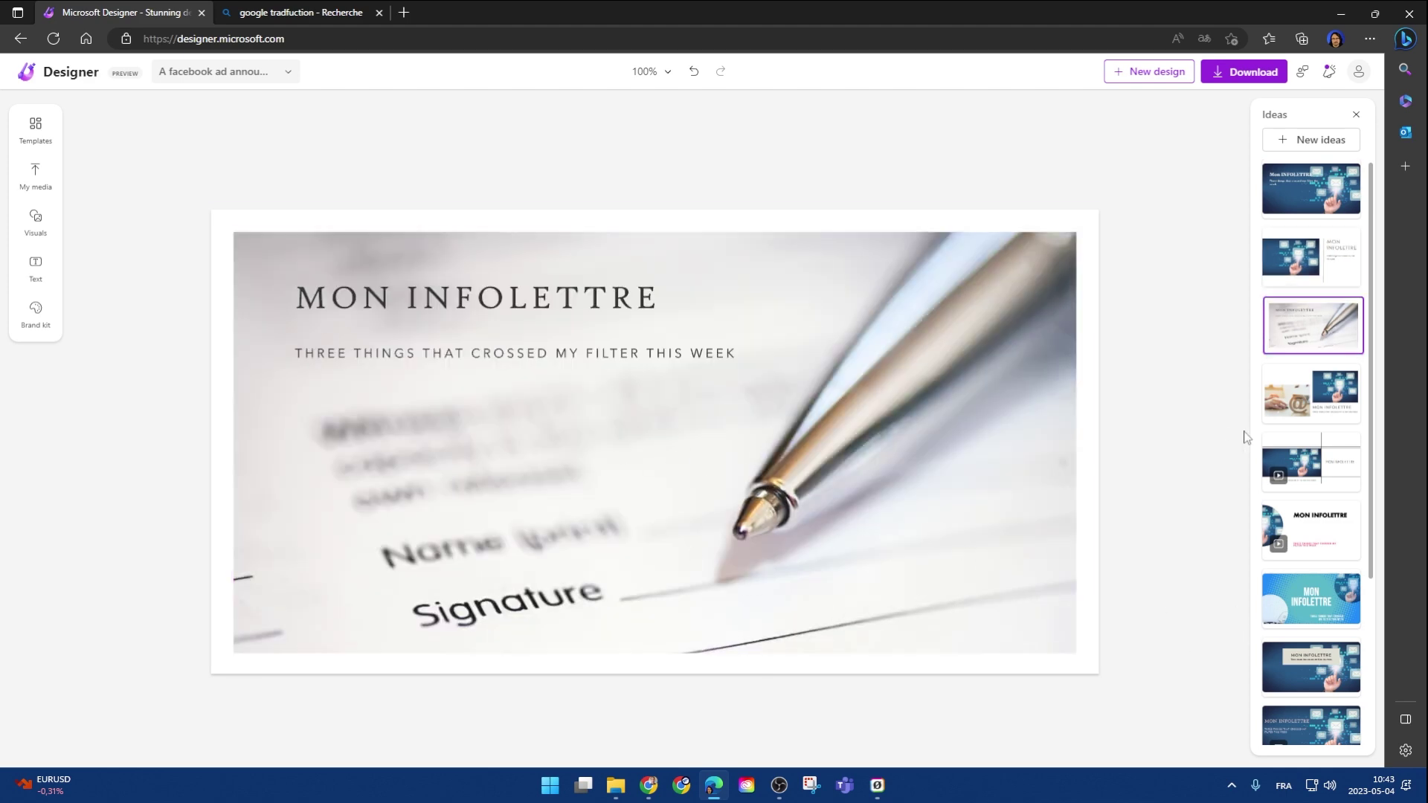
click(1313, 411)
scroll(1279, 521, down, 3)
click(1276, 588)
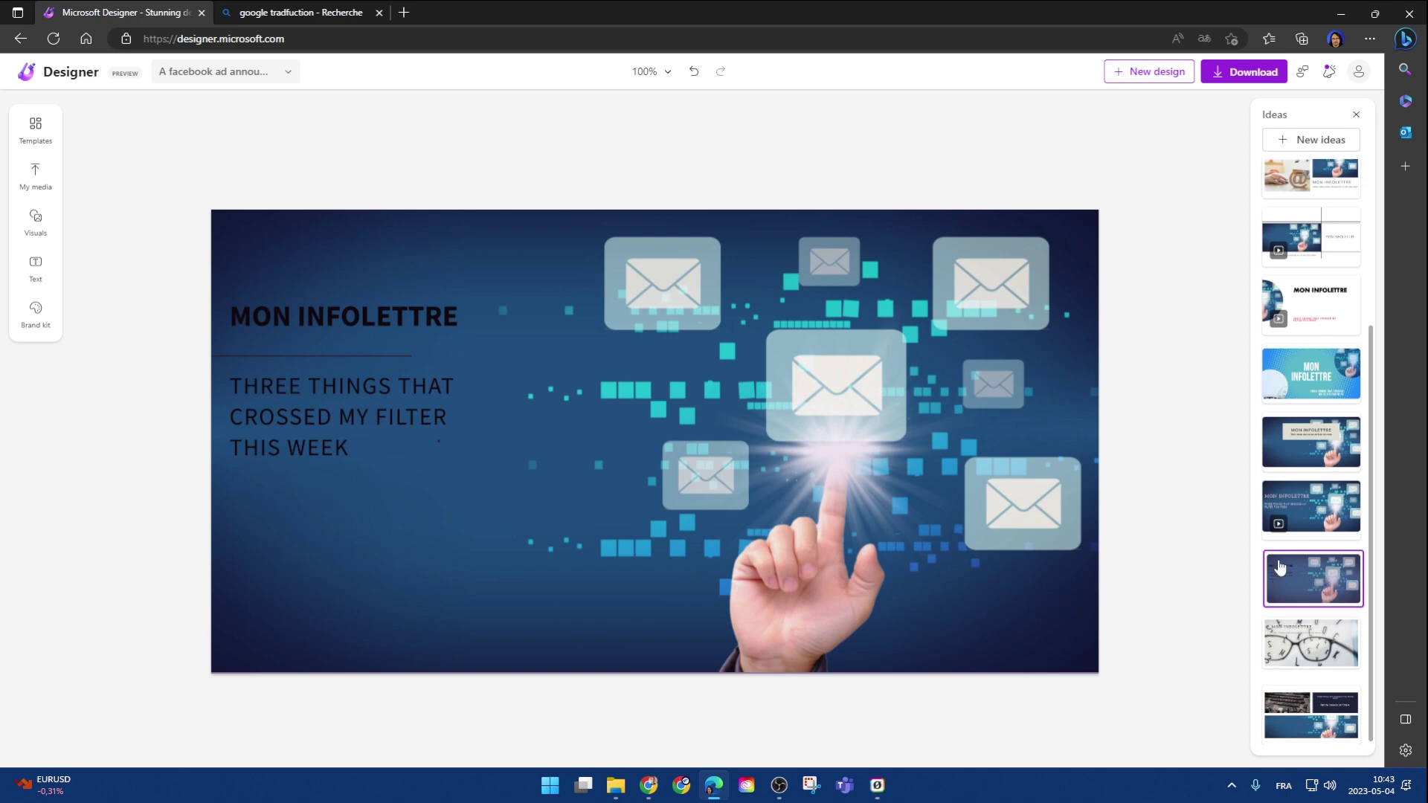
scroll(1283, 521, up, 3)
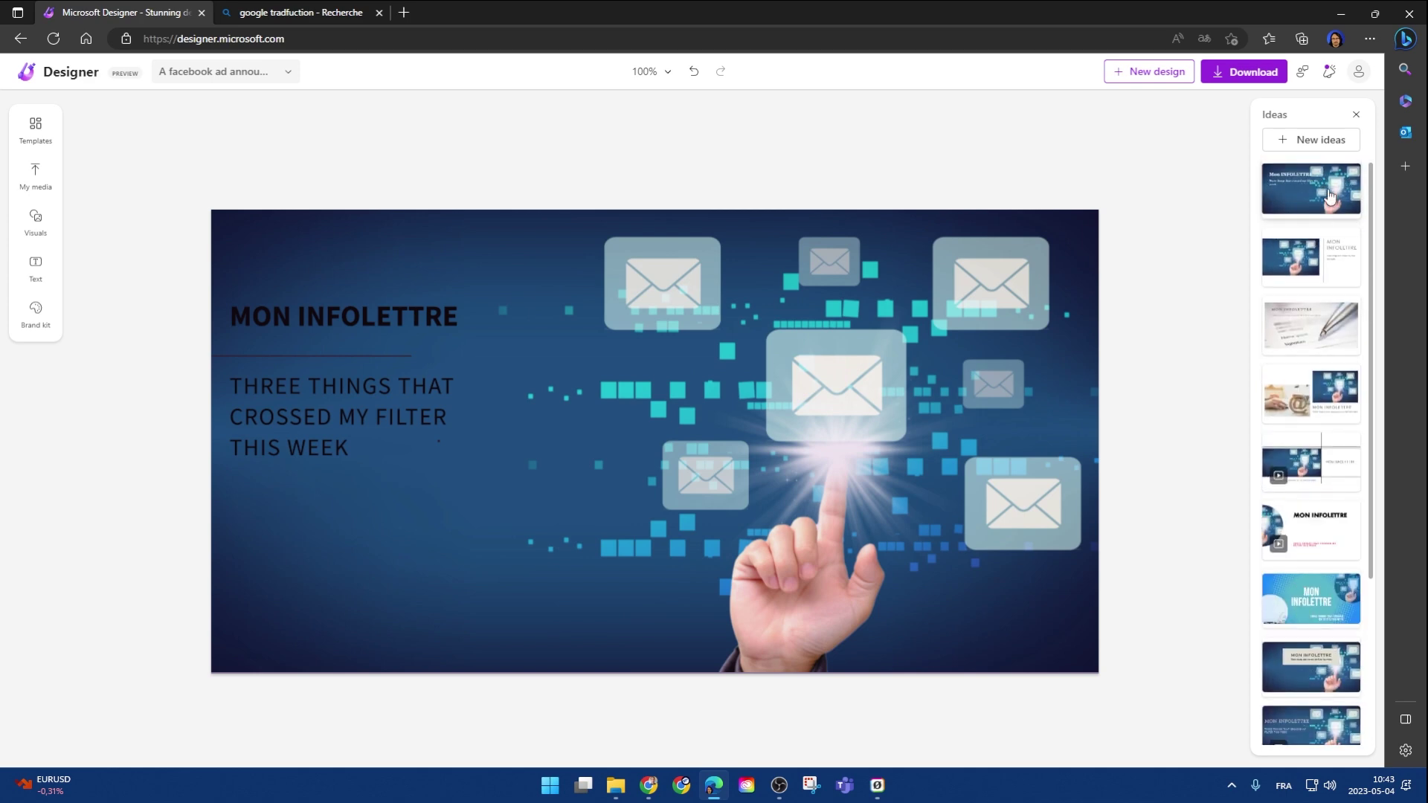
click(1330, 195)
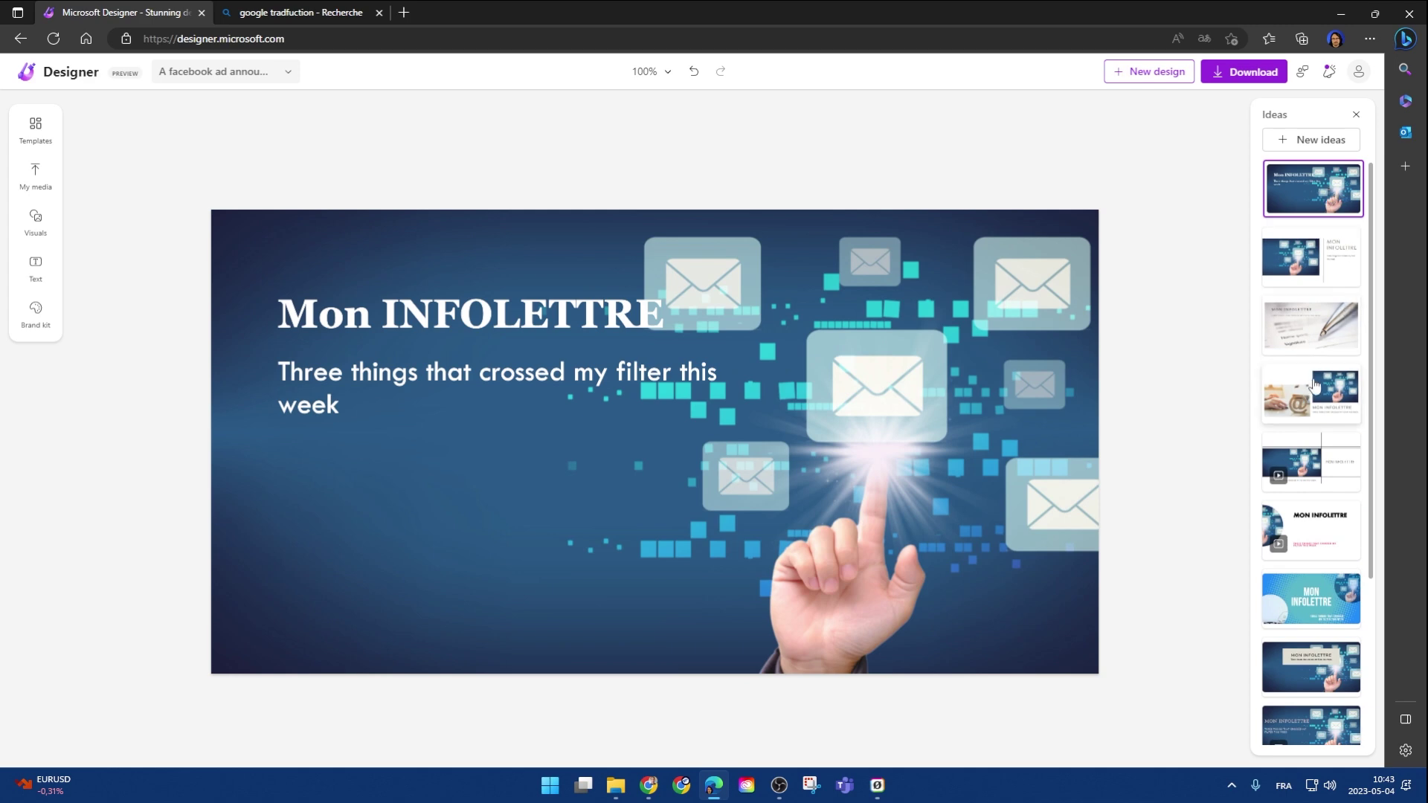
click(1329, 351)
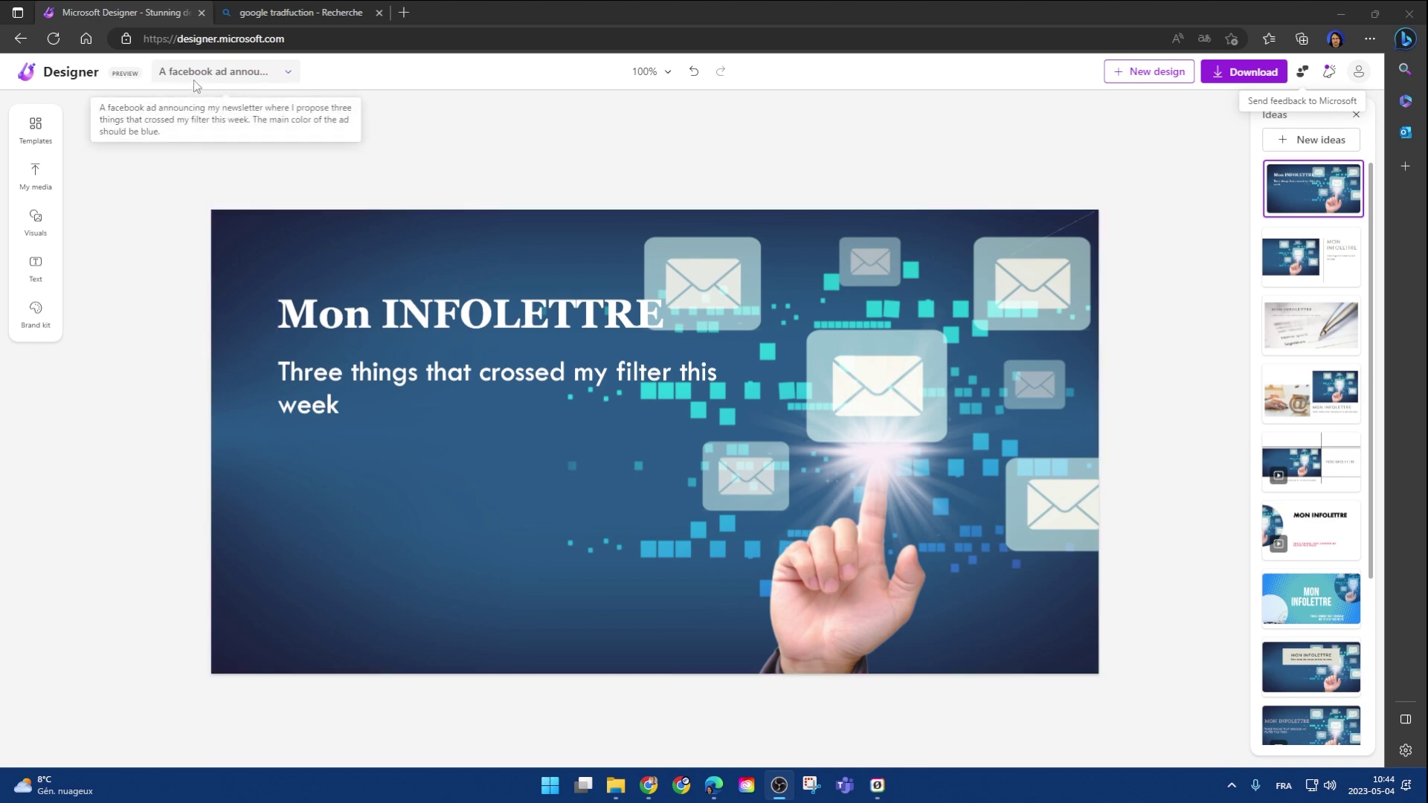
- Resize the design to the 940 x 768 Facebook post format, replacing the current one, and move the title and subtitle lower on the canvas
click(289, 72)
click(216, 182)
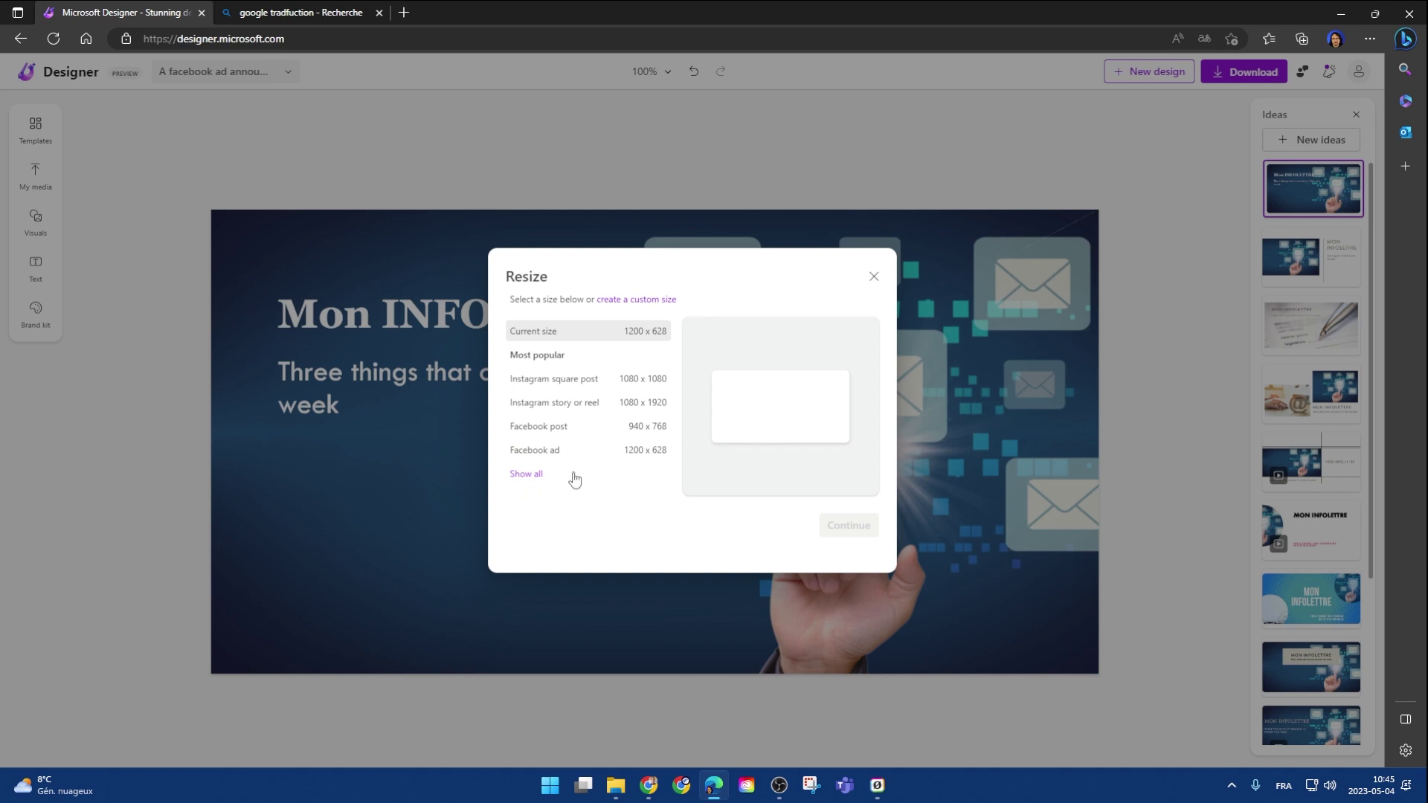
click(555, 430)
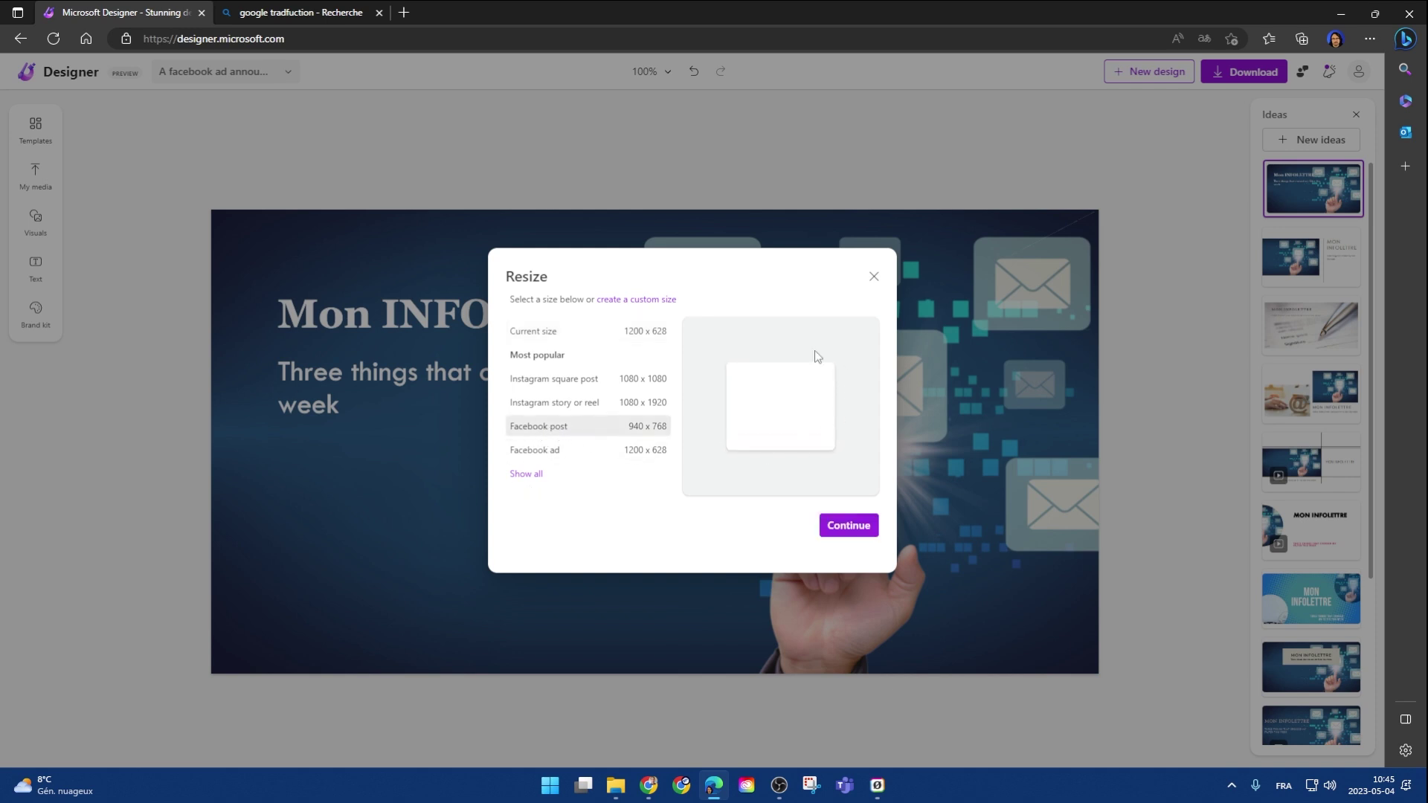
click(848, 529)
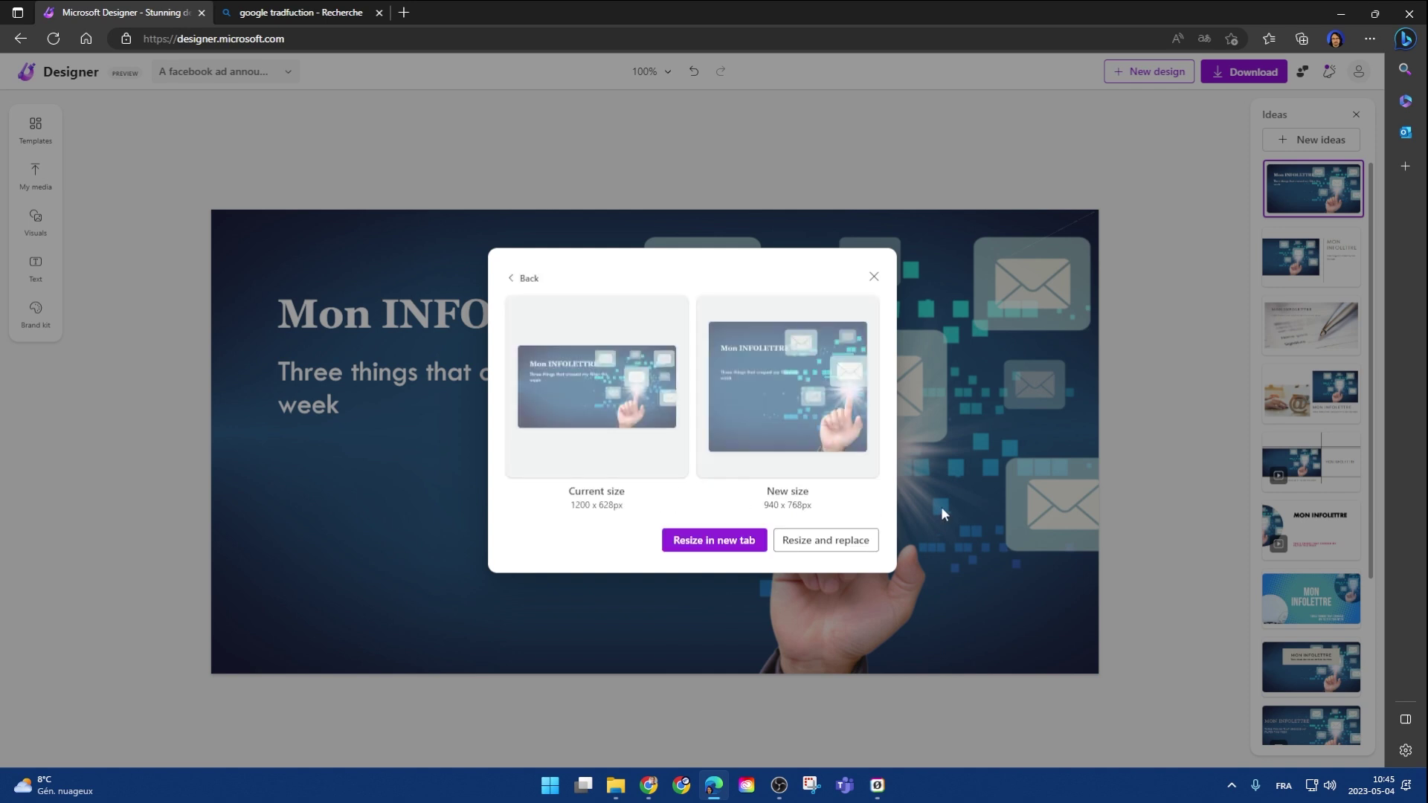
click(844, 554)
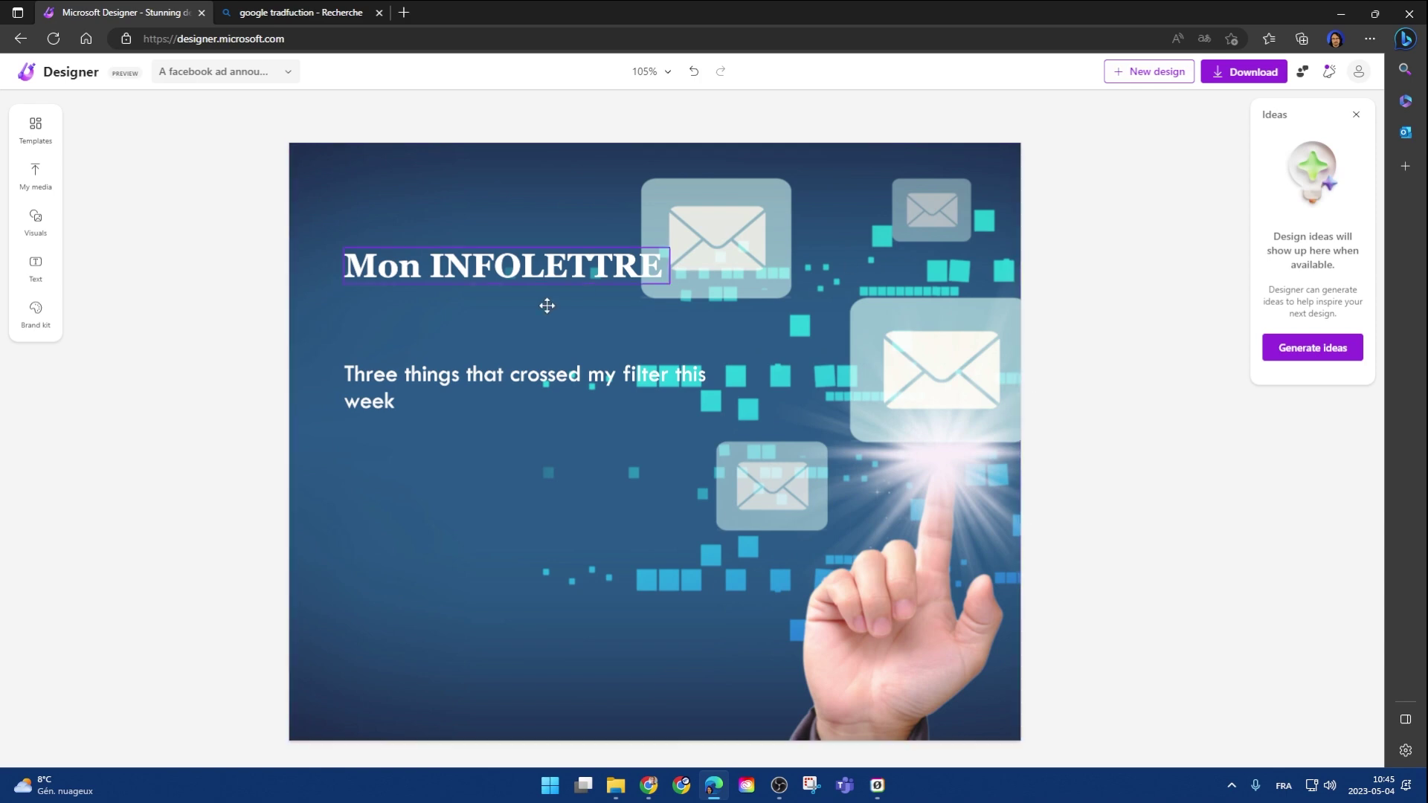
click(1356, 114)
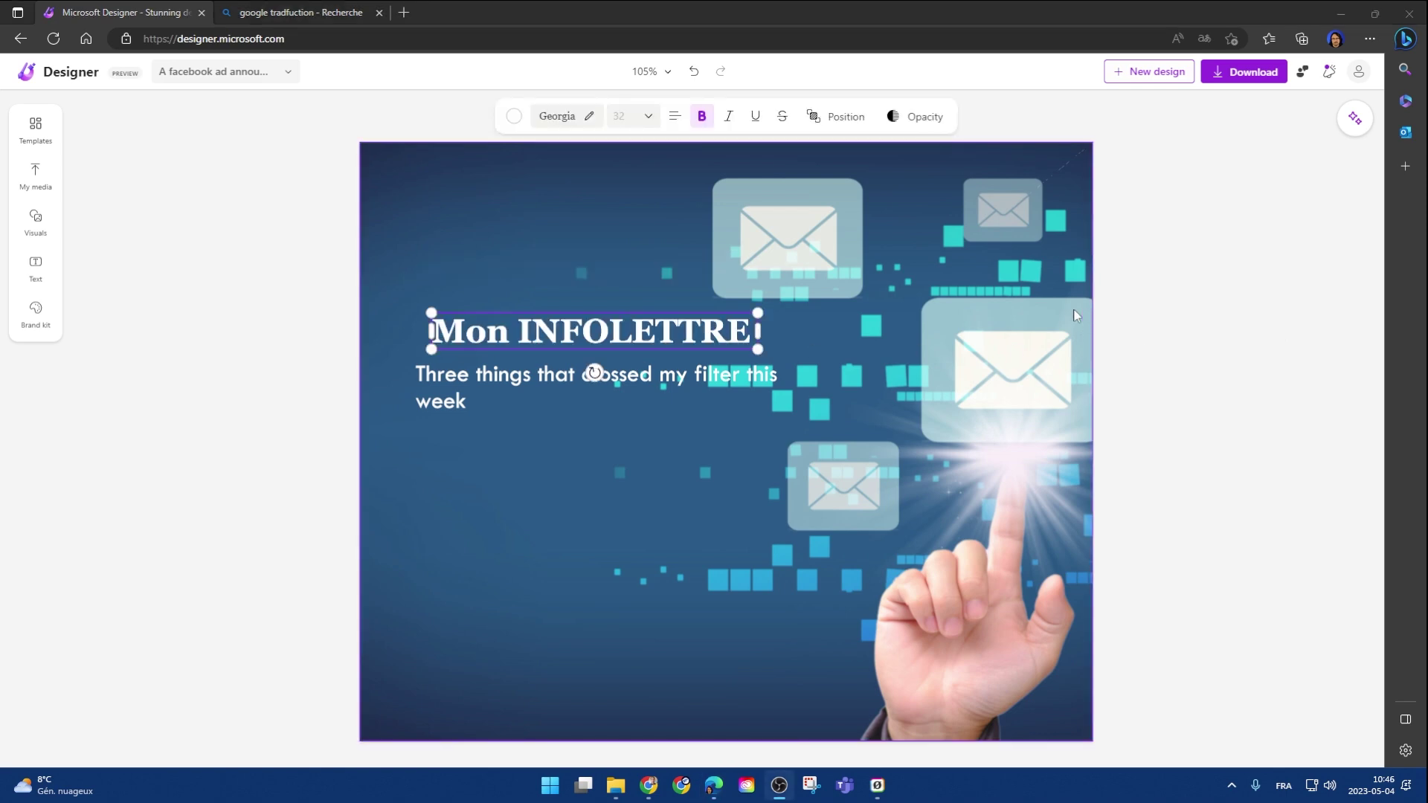
drag(628, 338, 632, 429)
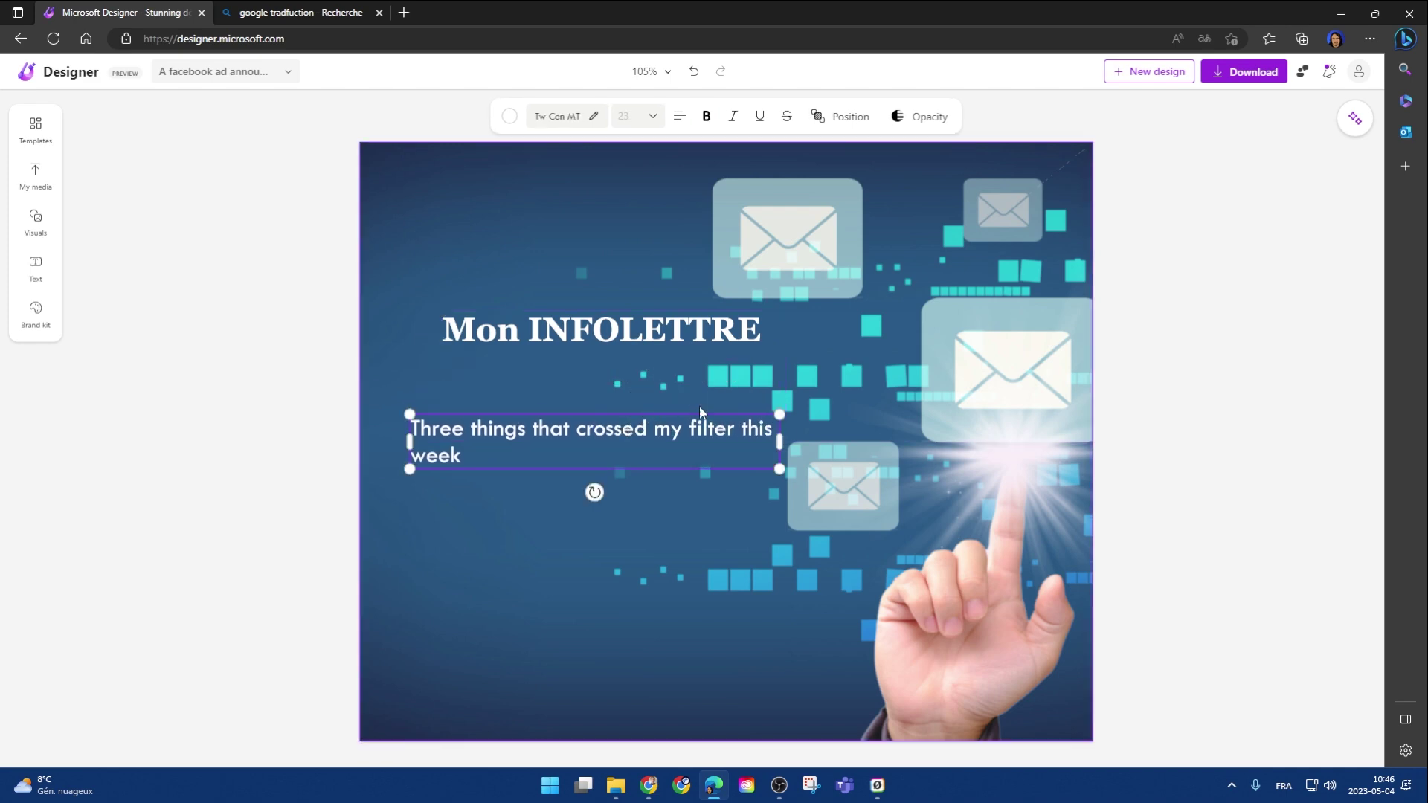
- Add the round blue arrow logo from the uploaded media to the lower-left area of the design, below the subtitle
click(32, 179)
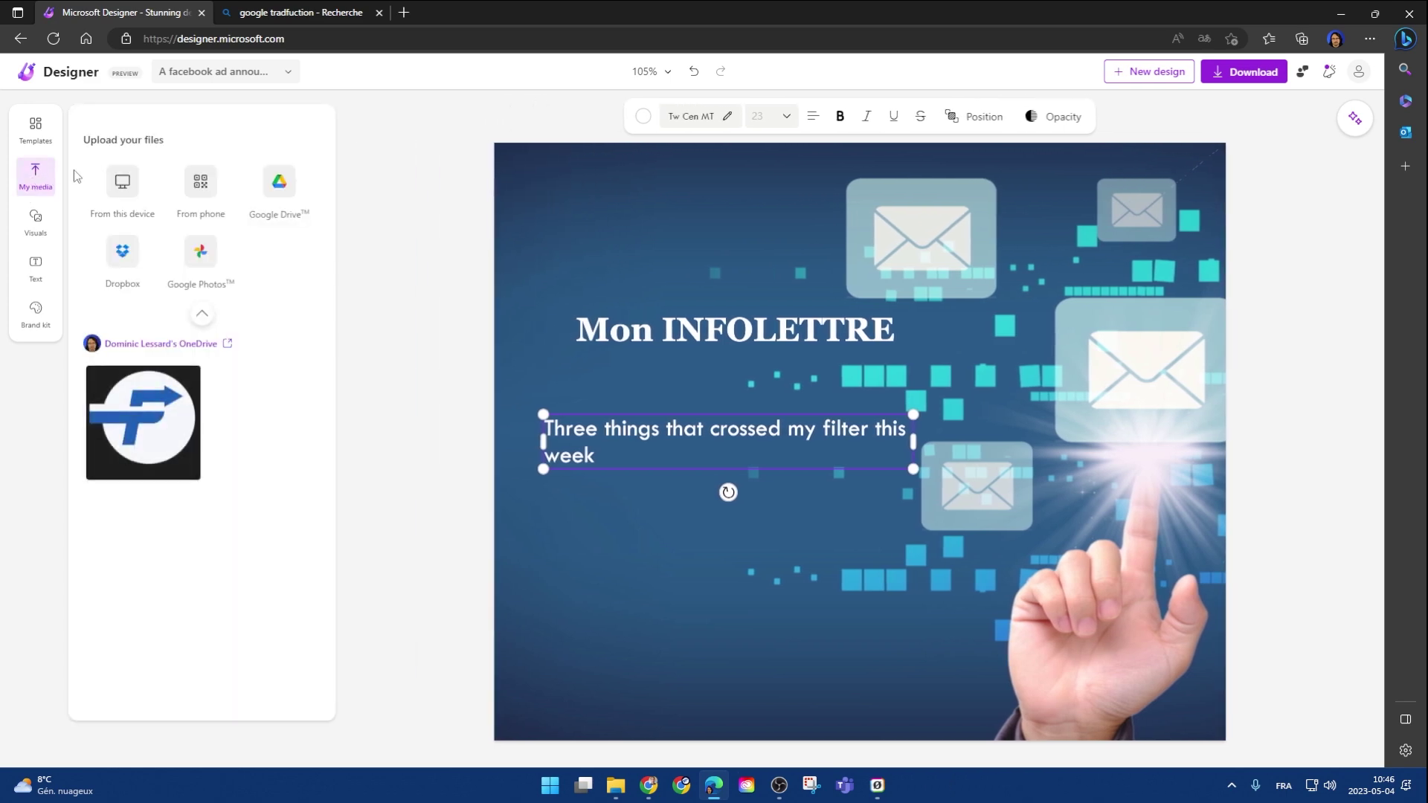
mouse_move(145, 428)
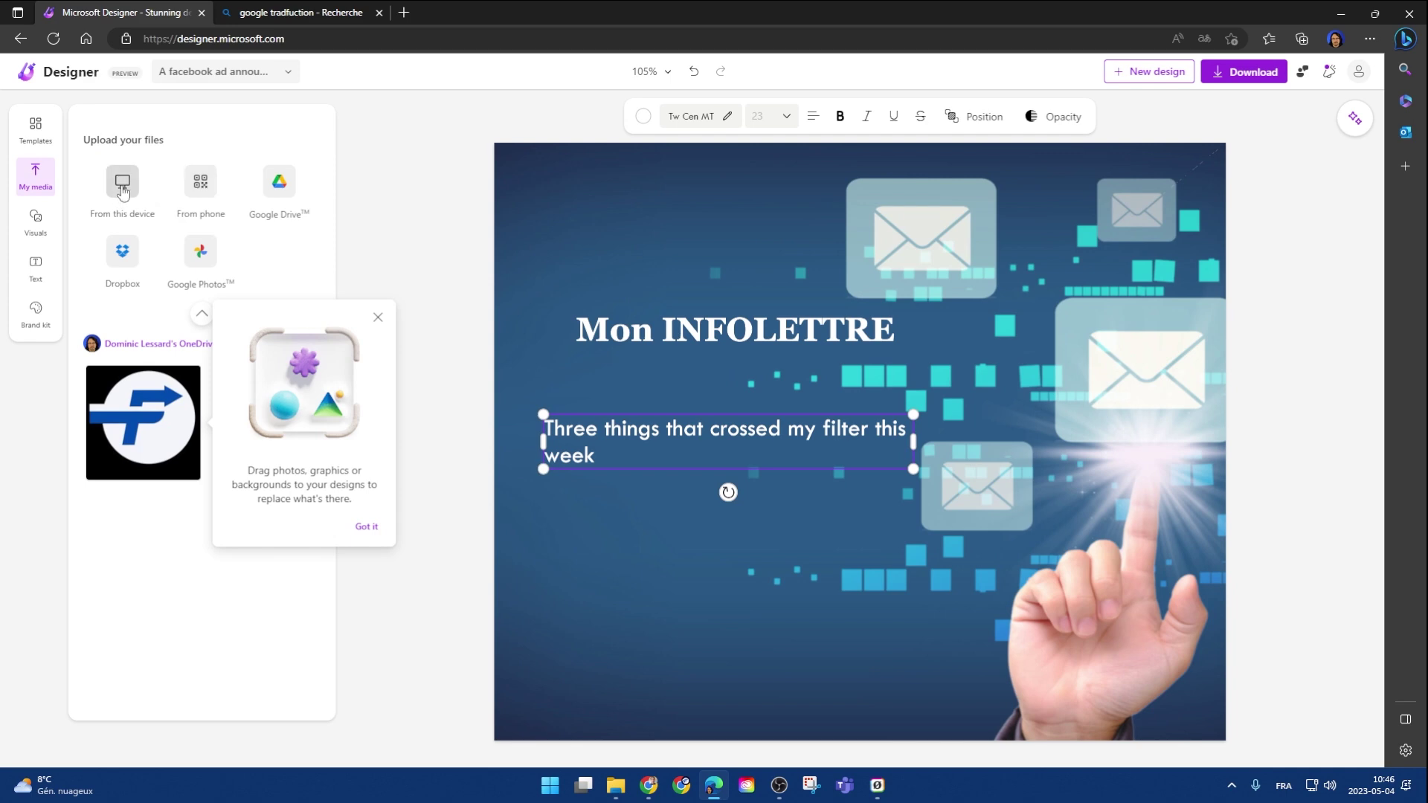
click(164, 417)
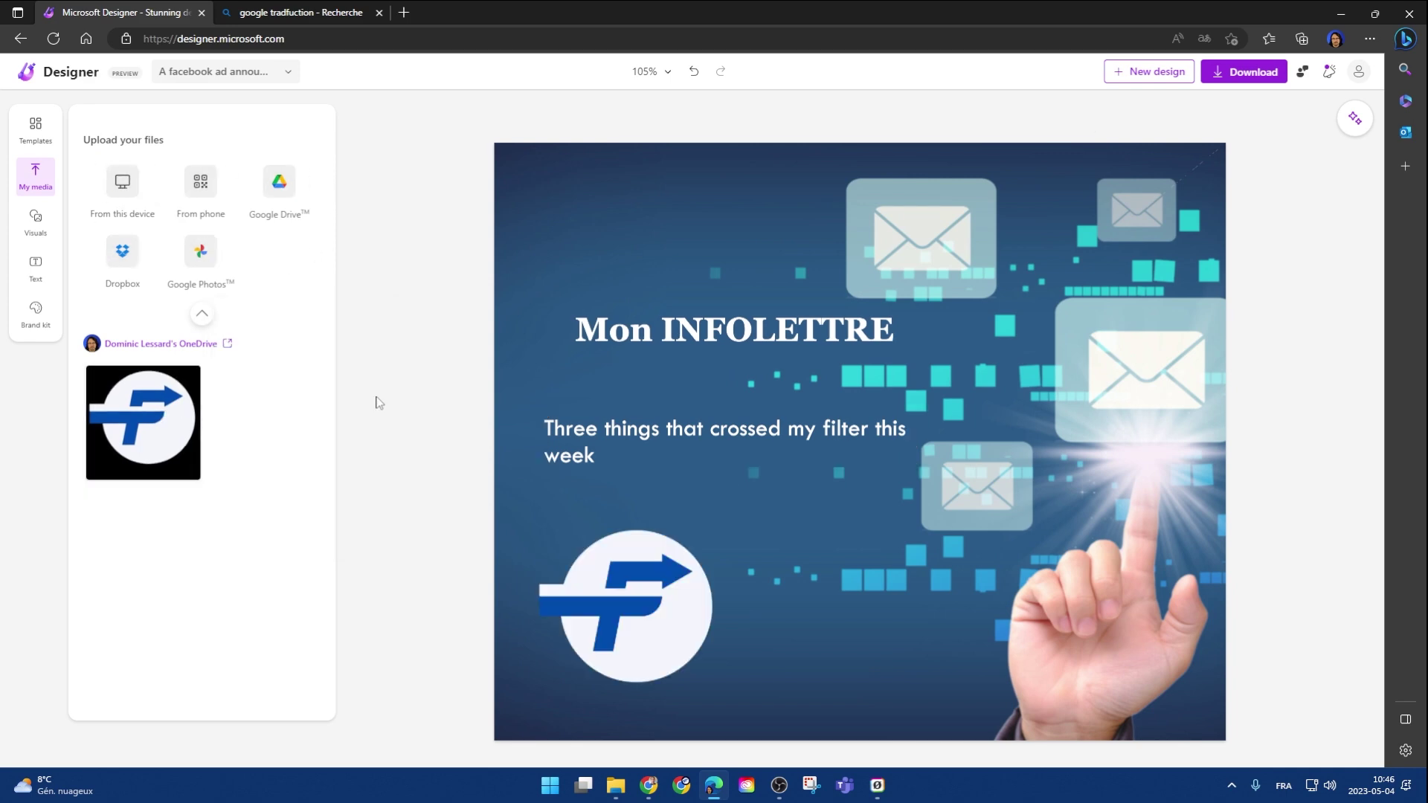
click(638, 565)
mouse_move(722, 521)
mouse_down()
mouse_move(899, 453)
mouse_move(778, 551)
mouse_move(719, 575)
mouse_move(724, 519)
mouse_up()
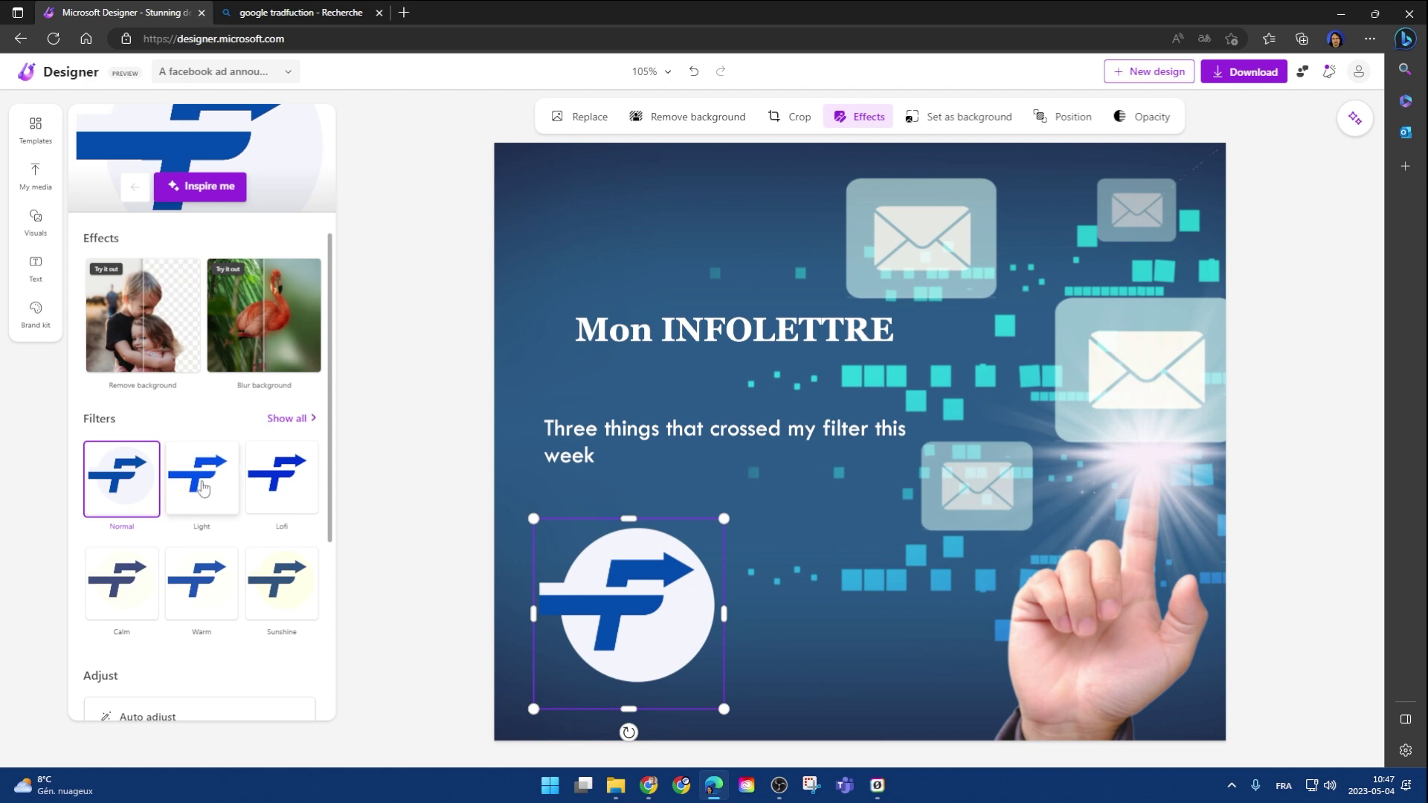
- Try the Sunshine, Warm, Lofi and Light filters on the logo, and auto-adjust the image with the Light filter
click(271, 583)
click(199, 574)
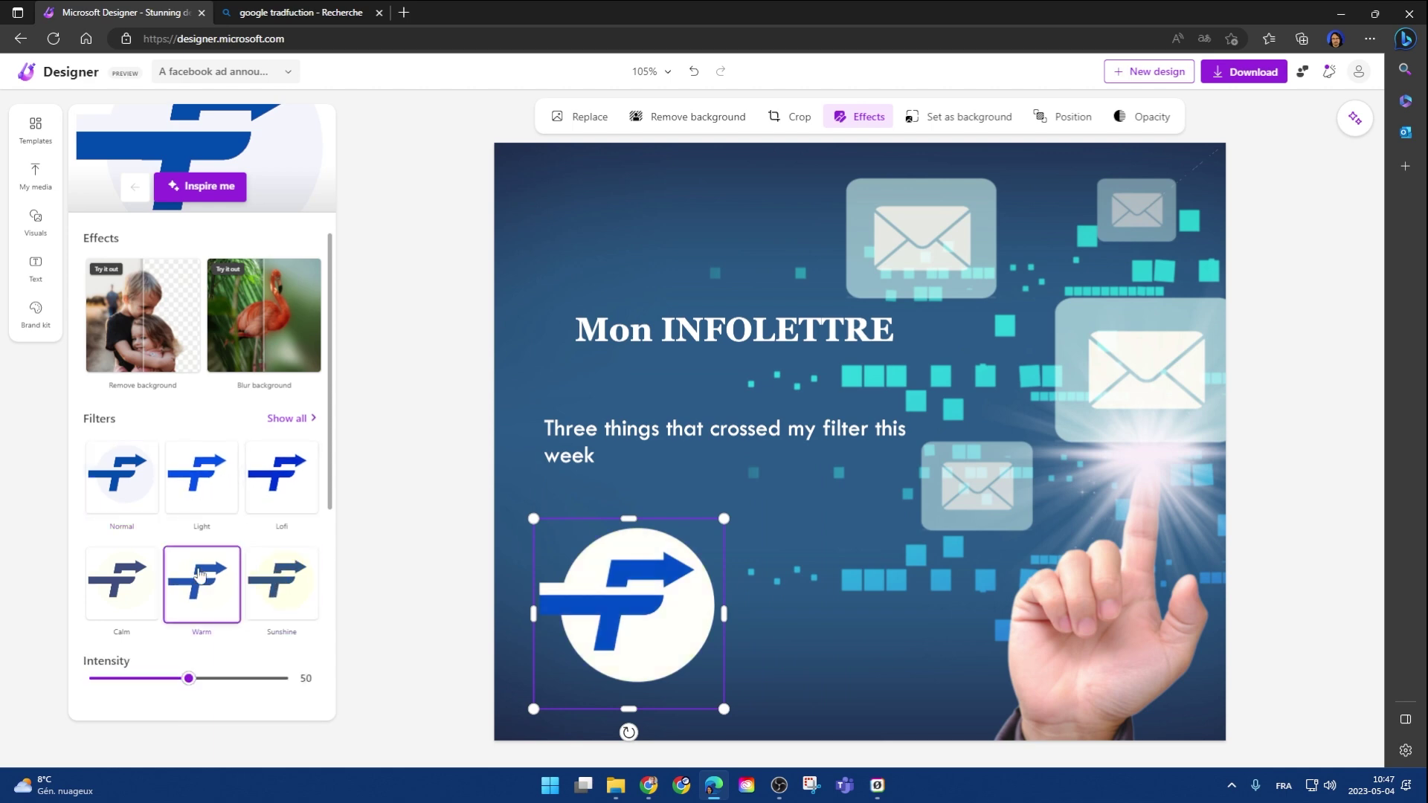
click(281, 476)
click(201, 476)
scroll(205, 591, down, 5)
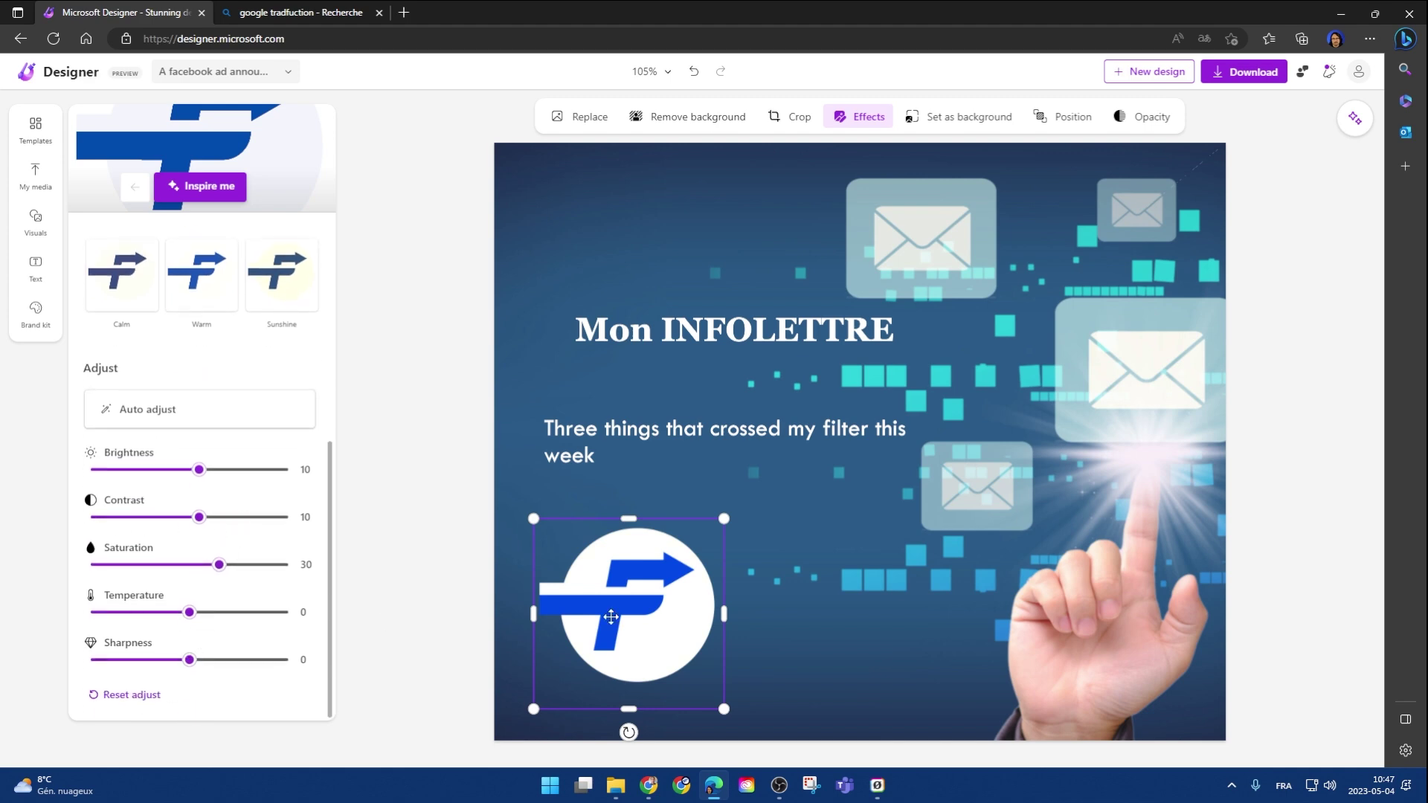
click(159, 411)
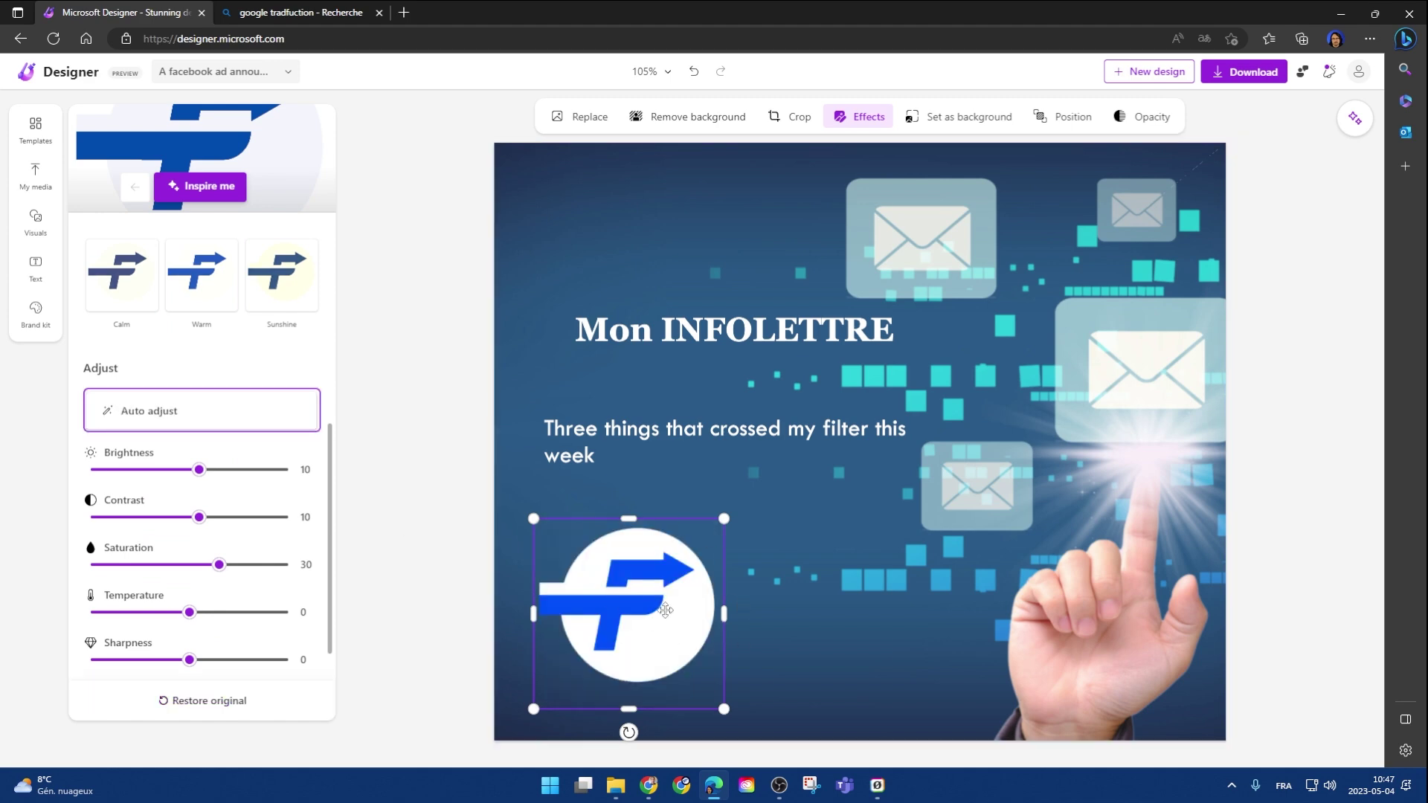
click(441, 537)
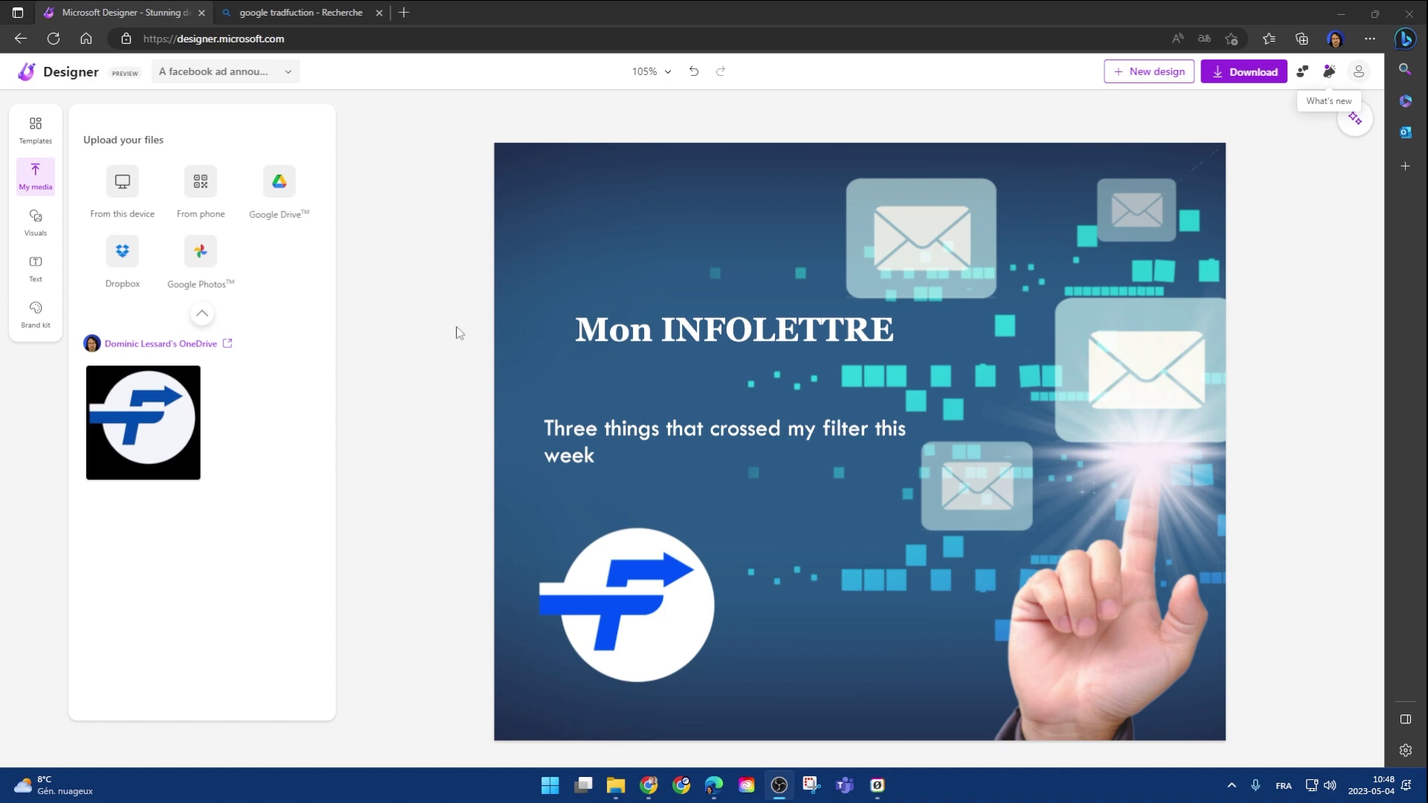
- Enlarge the round logo slightly beneath the subtitle
click(640, 595)
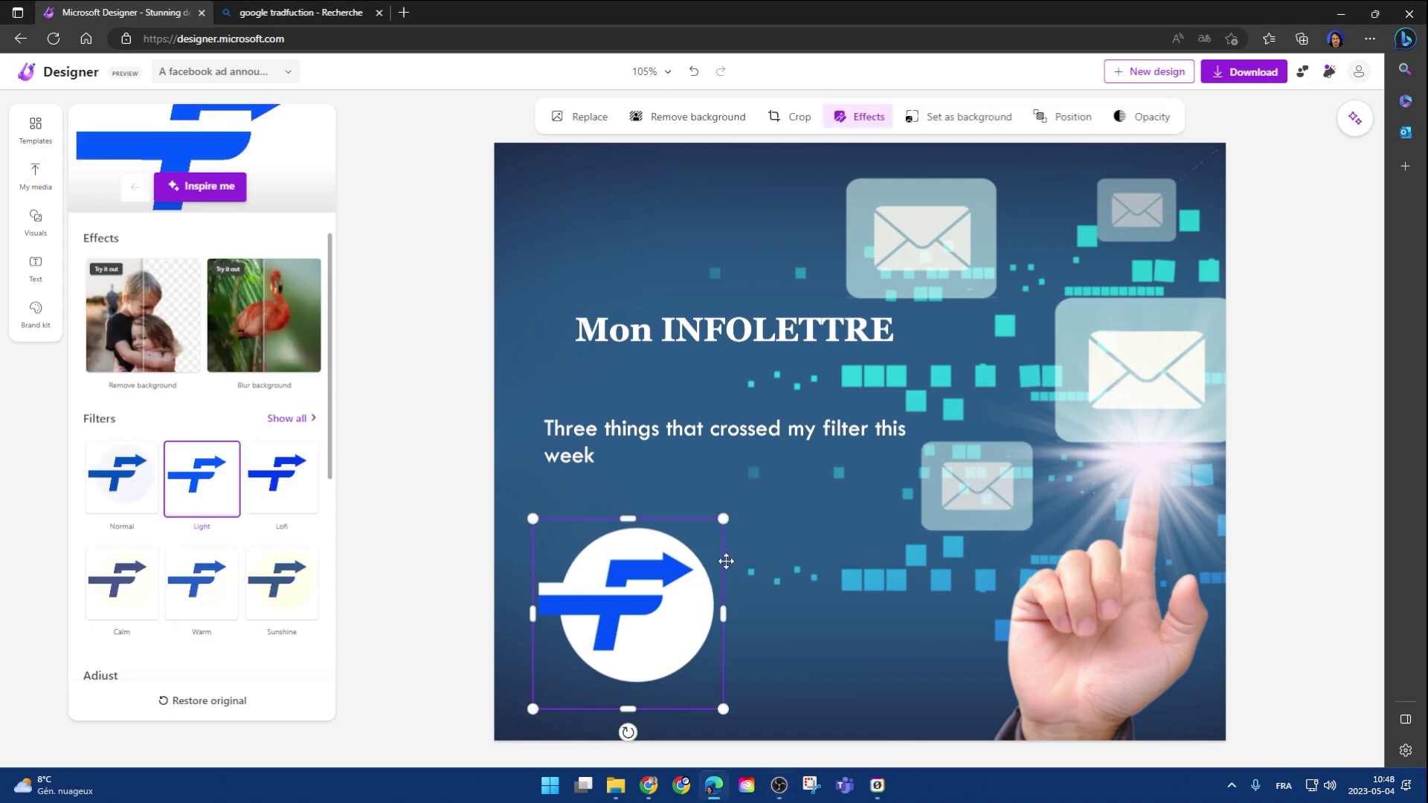
mouse_move(724, 517)
mouse_down()
mouse_move(752, 484)
mouse_move(729, 513)
mouse_up()
mouse_move(728, 612)
mouse_down()
mouse_move(675, 612)
mouse_move(741, 616)
mouse_up()
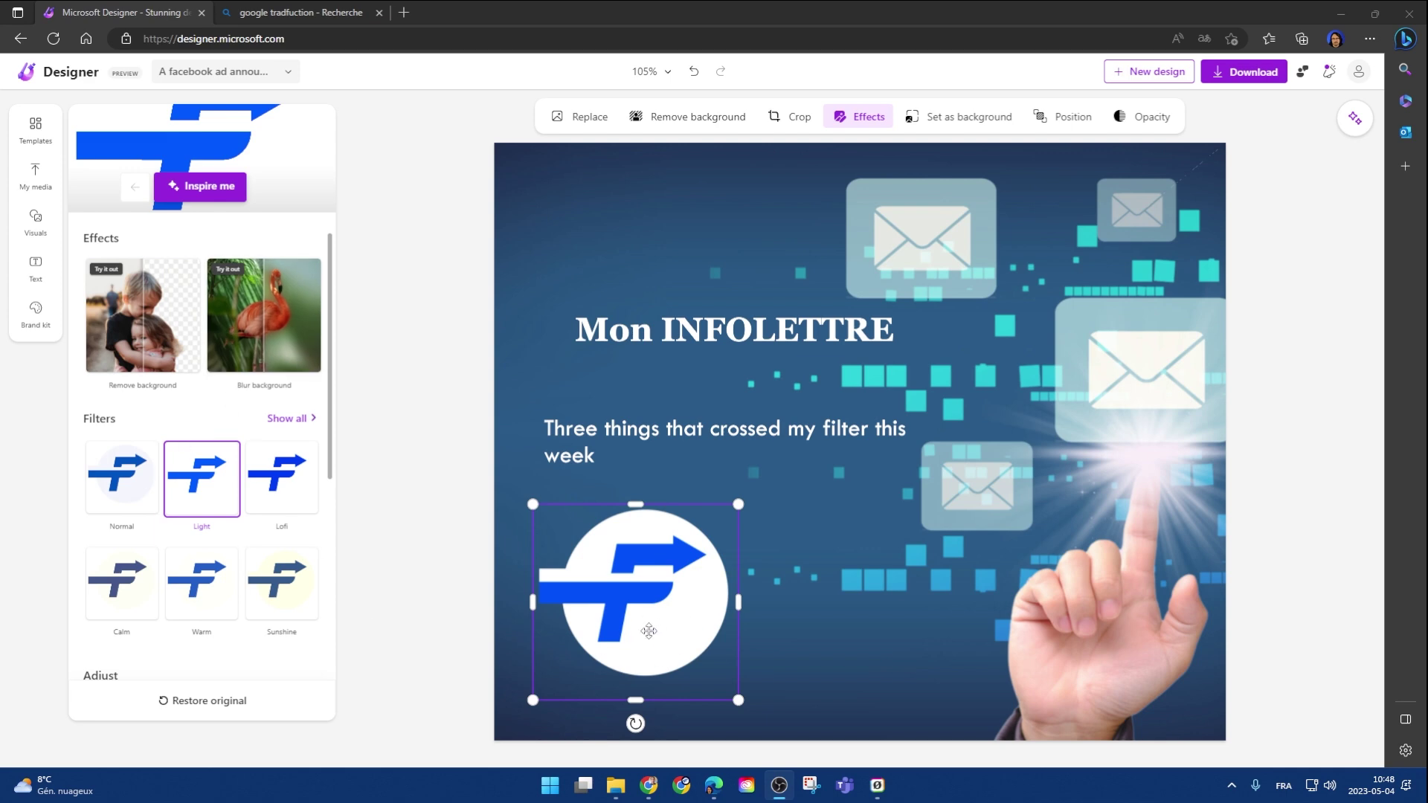
- Restore the logo's original look, try the Inspire me effects on it, and apply the fourth one
click(211, 703)
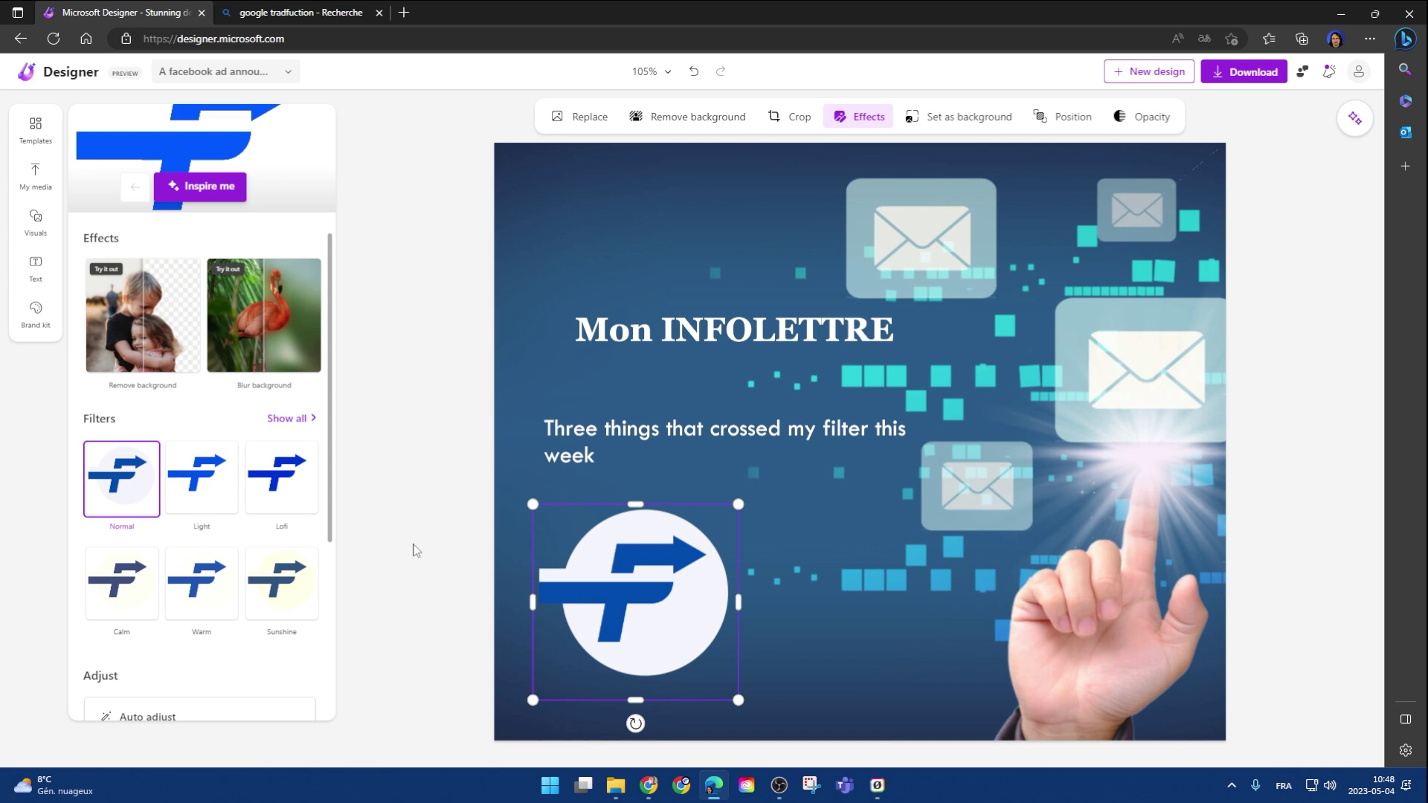
click(192, 186)
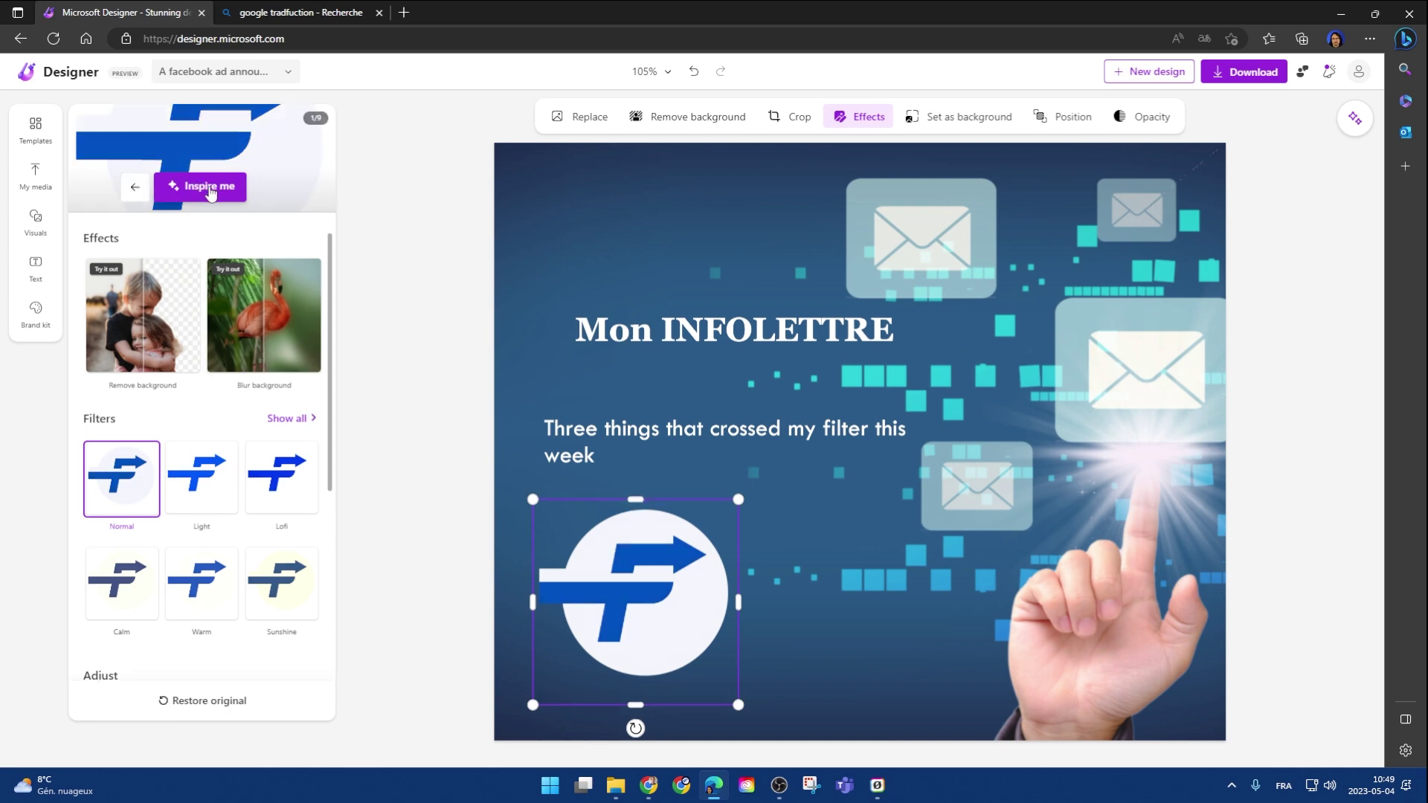
click(211, 190)
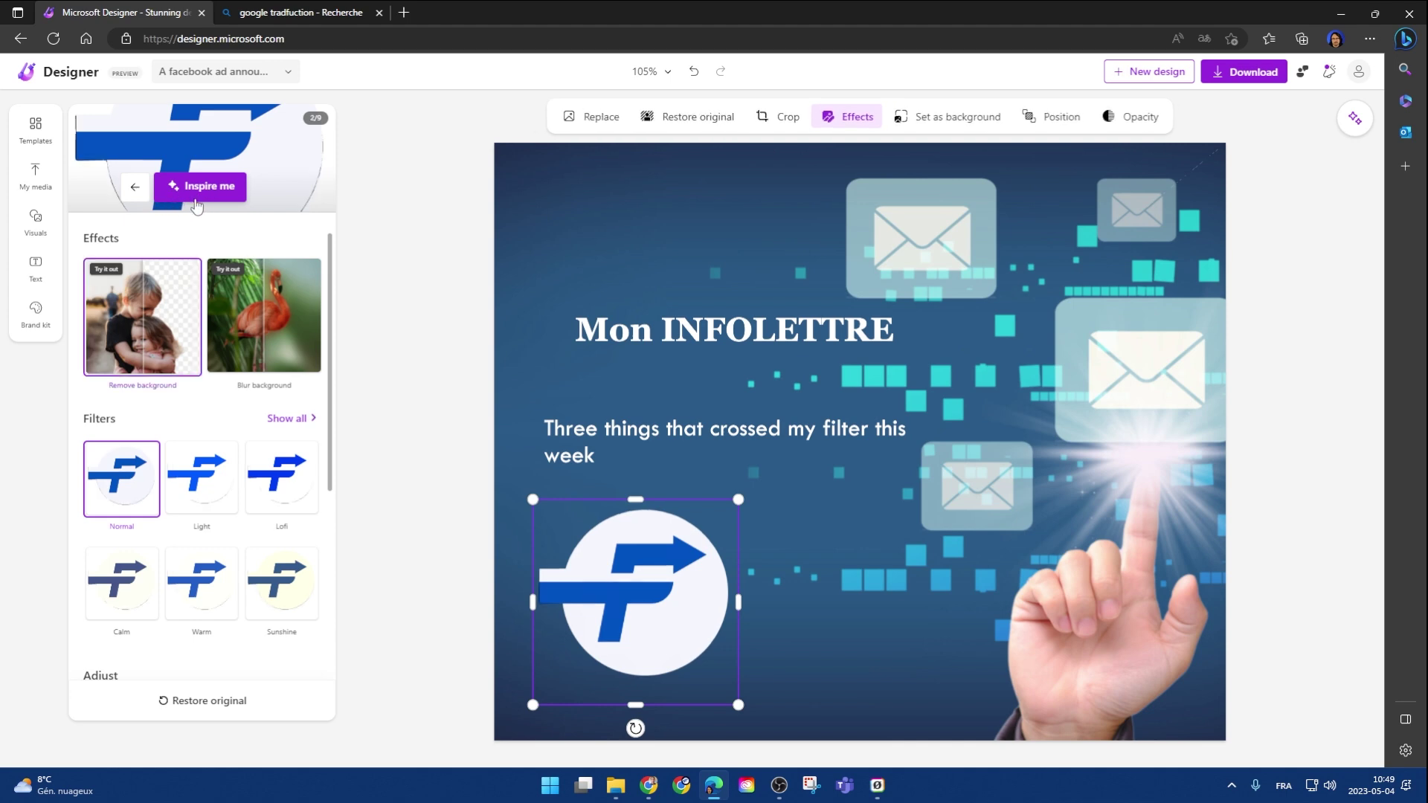
click(200, 190)
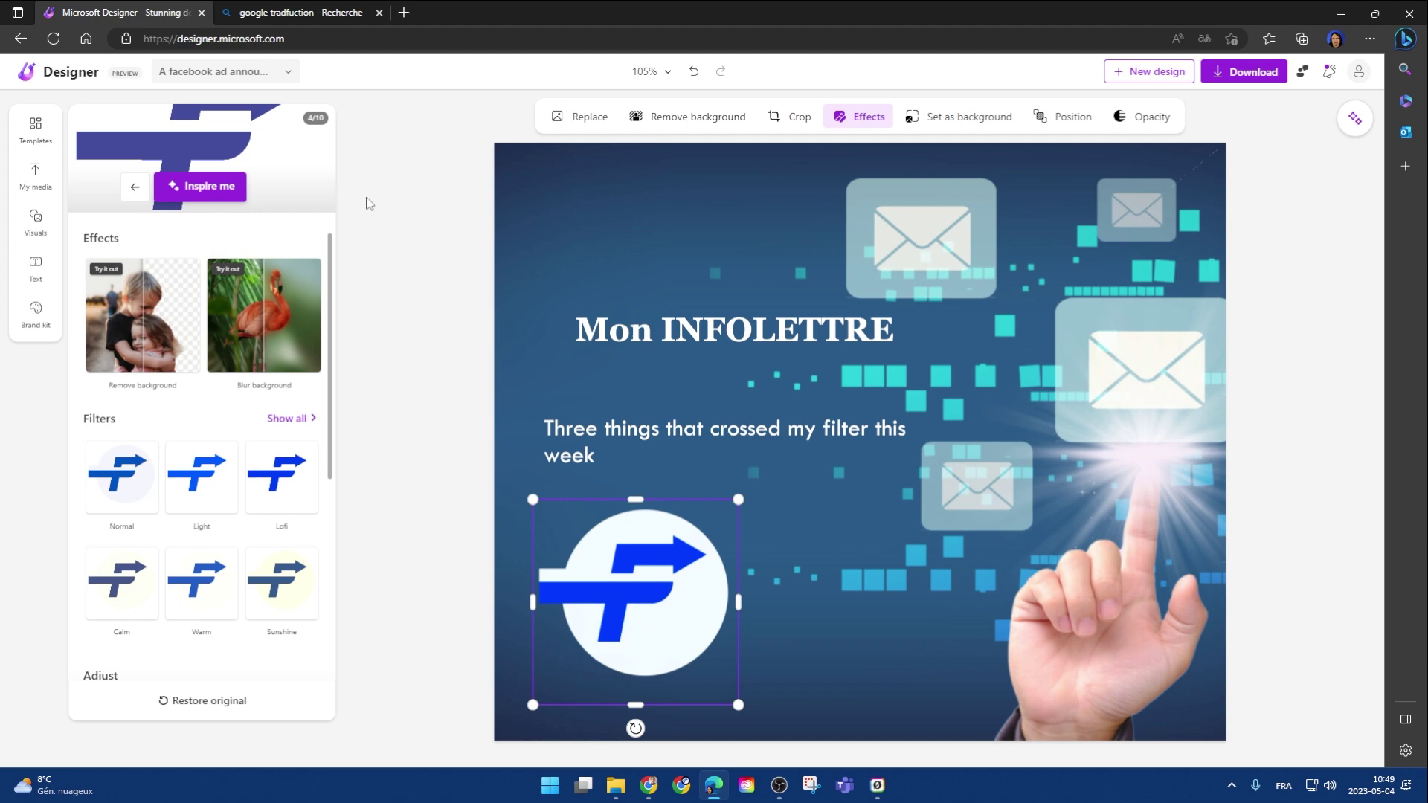
click(135, 187)
click(209, 195)
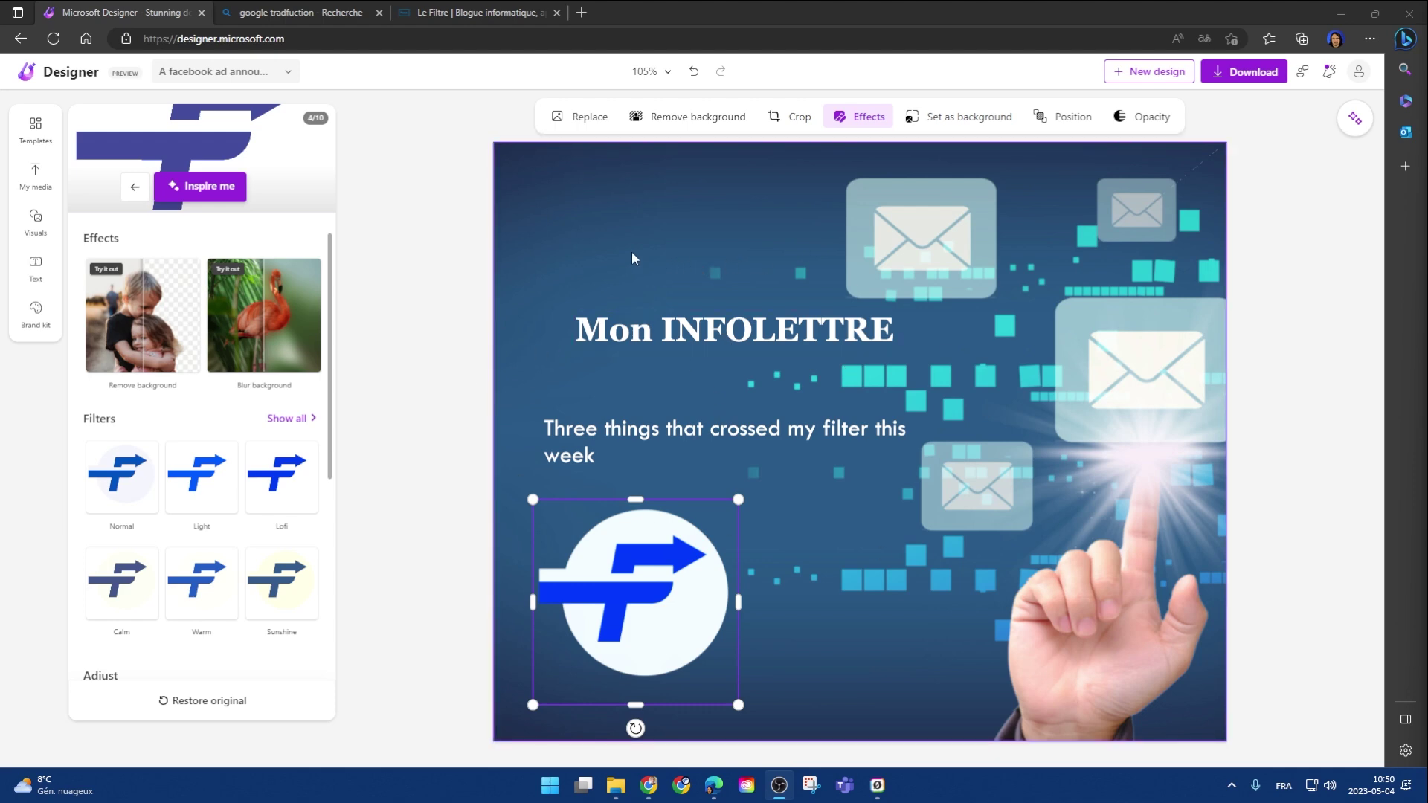
- Switch to the Le Filtre website and copy "lefiltre.com" from its web address
click(491, 16)
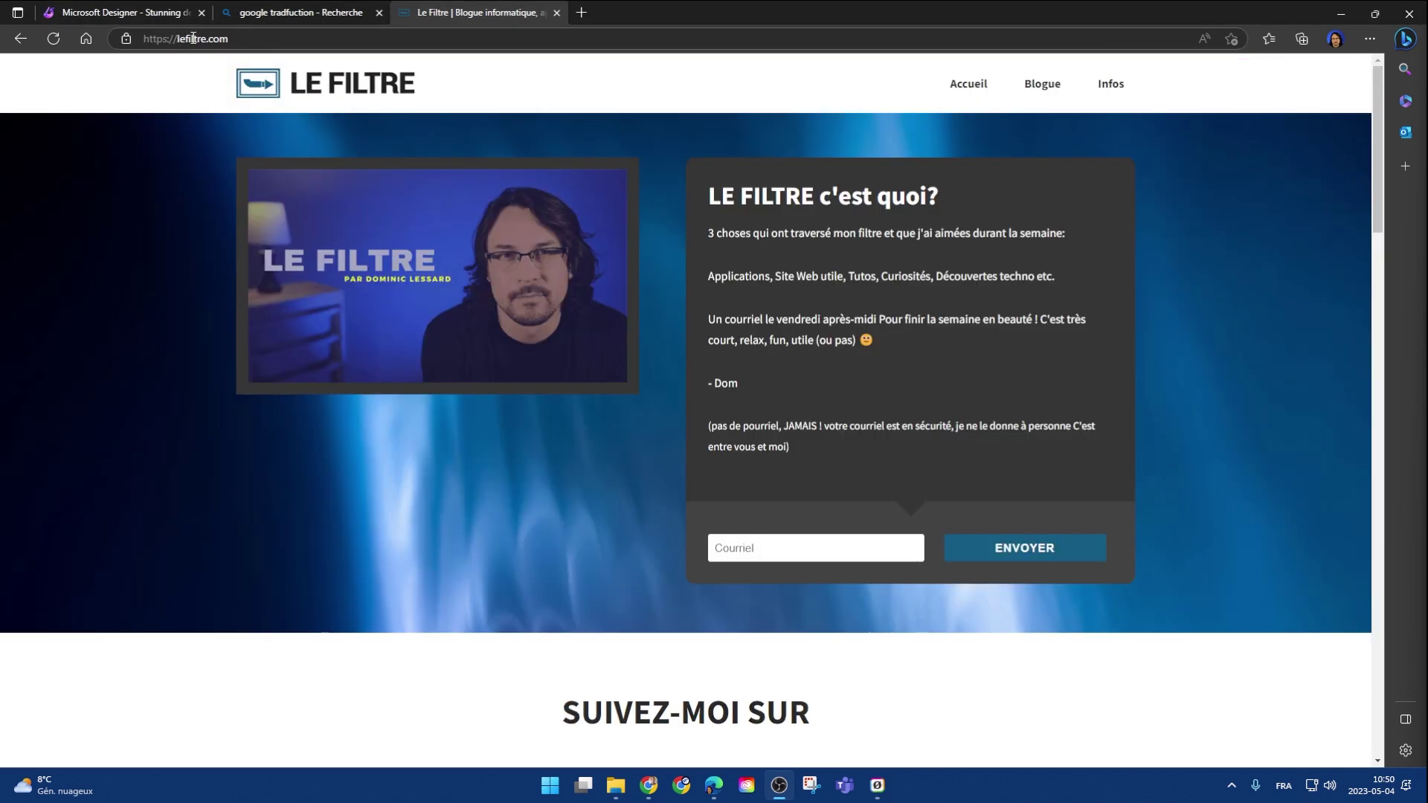
drag(178, 39, 291, 38)
key(ctrl+c)
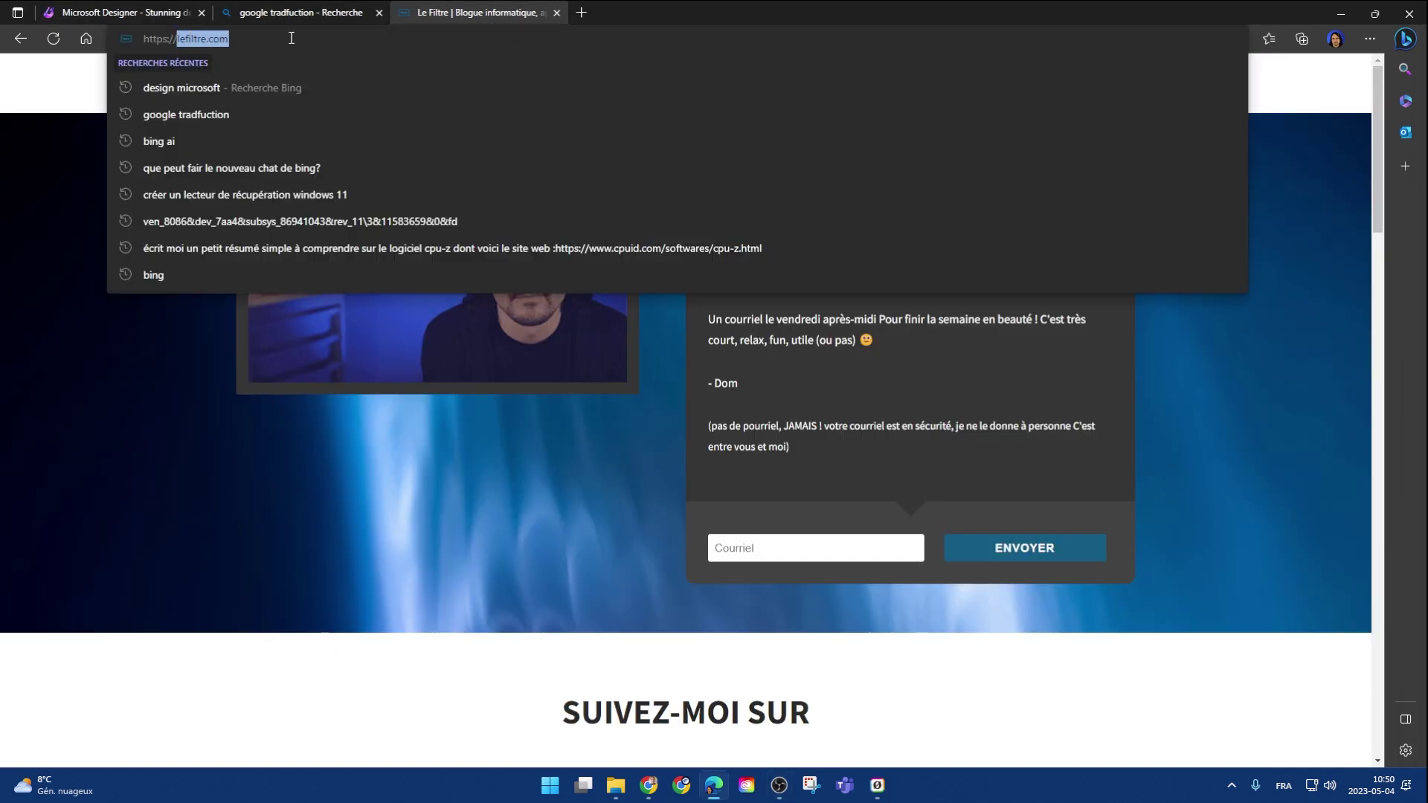
click(402, 526)
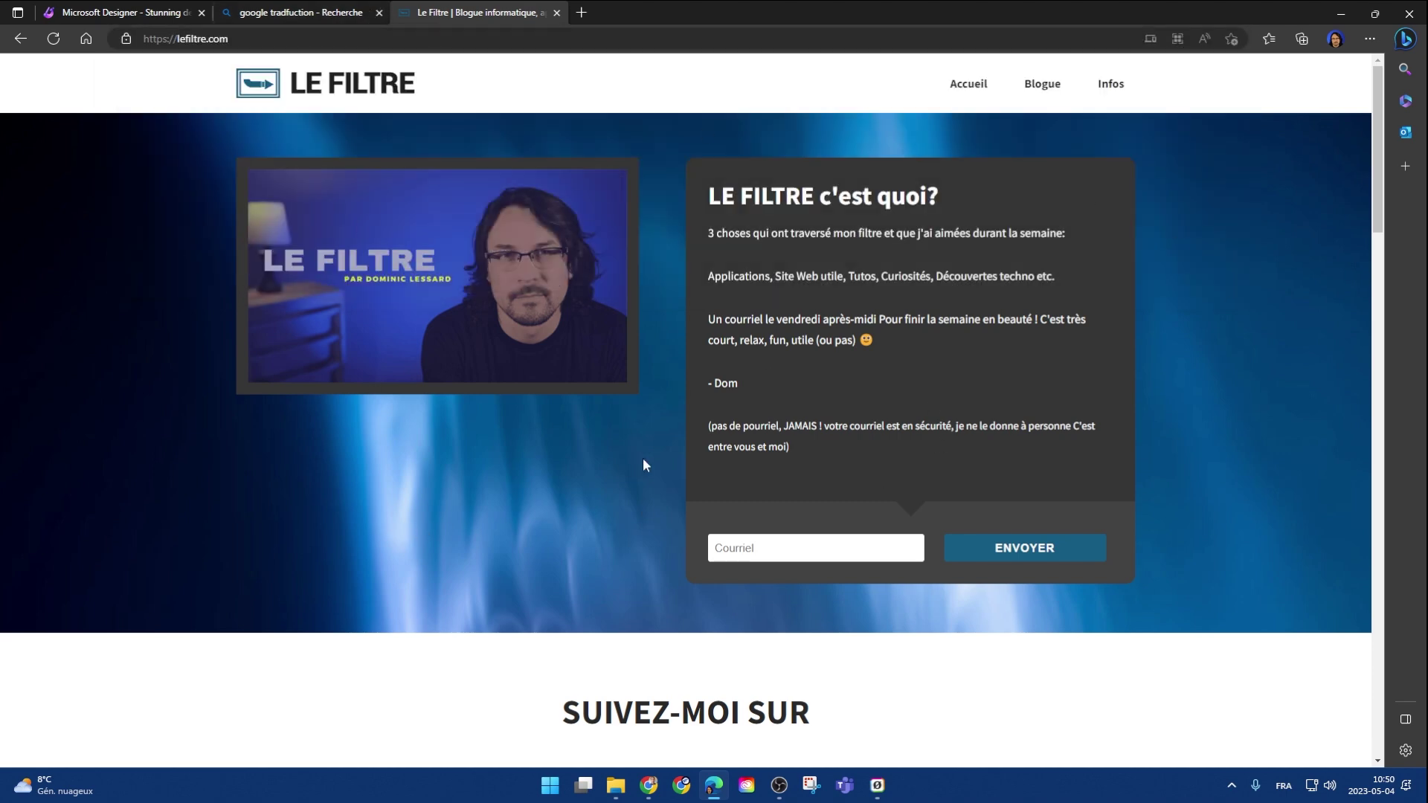
scroll(591, 473, down, 2)
scroll(587, 473, up, 2)
click(774, 548)
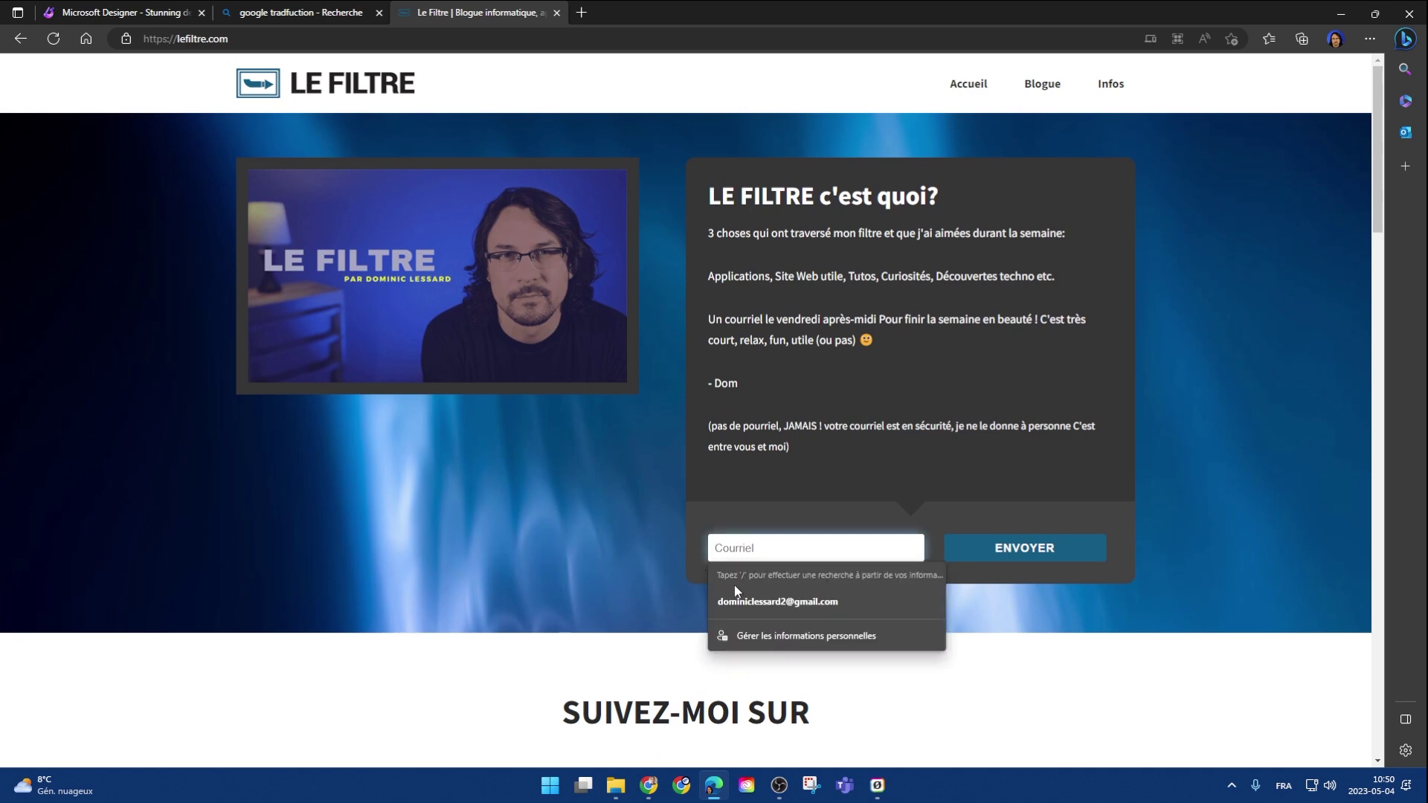
click(592, 566)
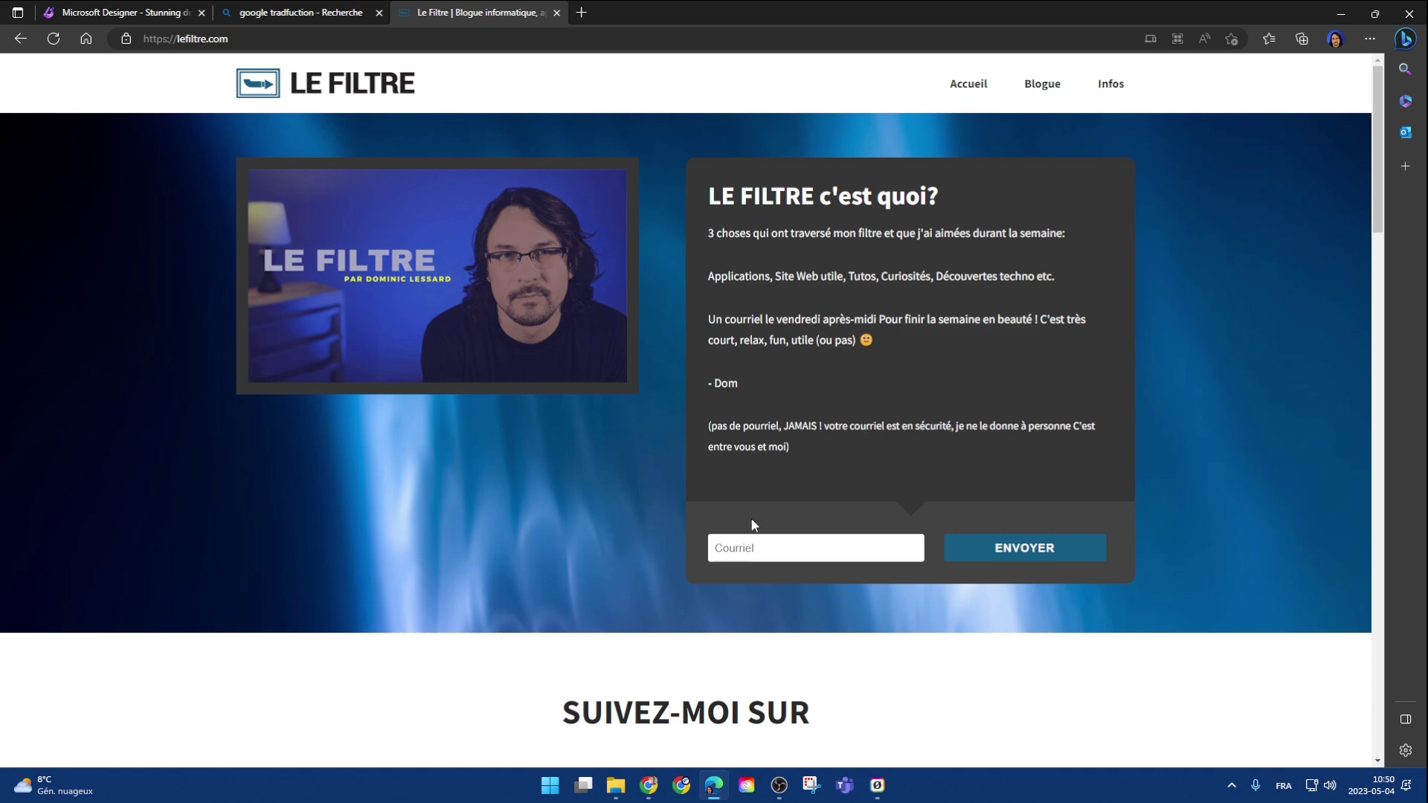
- Return to Microsoft Designer, add a text in the "Rock on." style, replace its wording with "lefiltre.com", and widen the text box
click(167, 12)
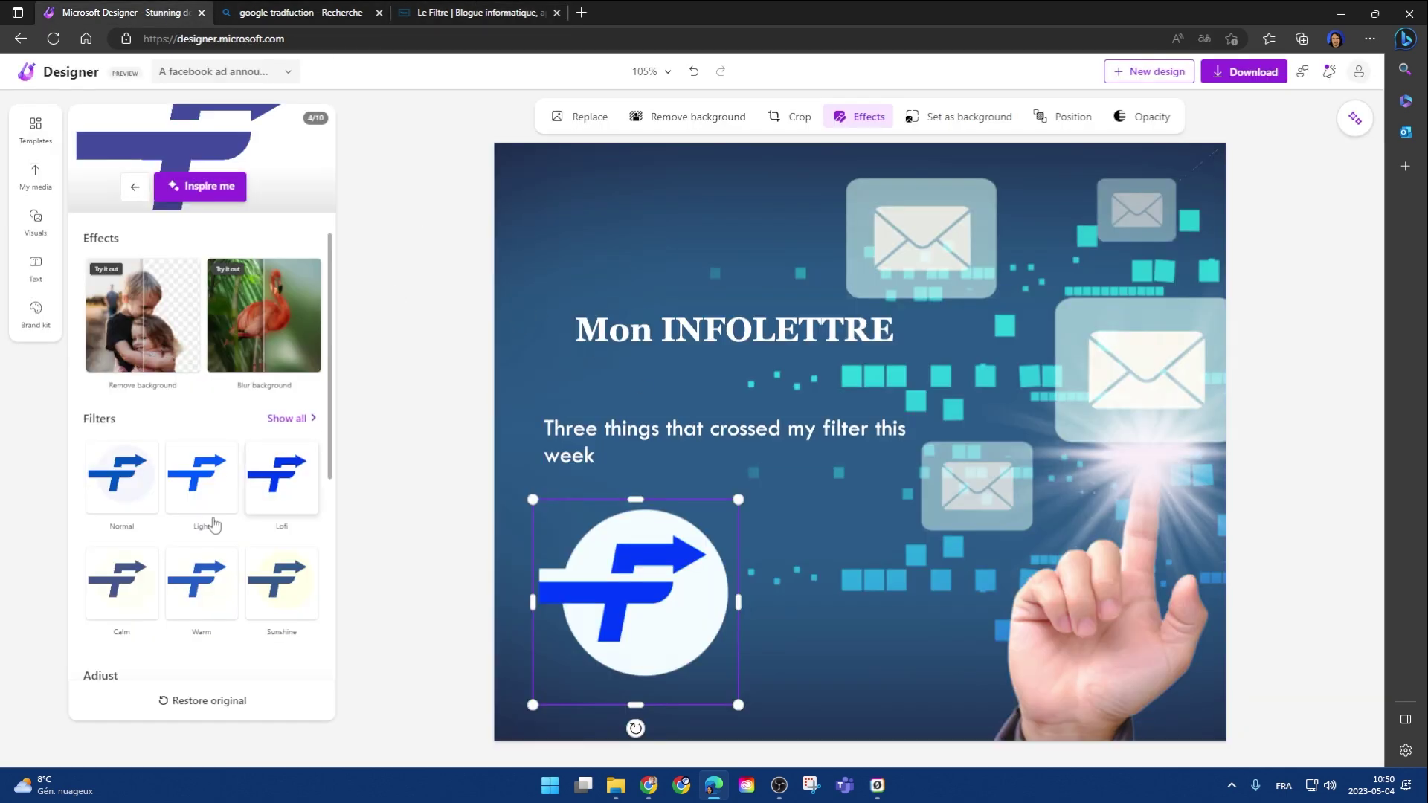
click(35, 275)
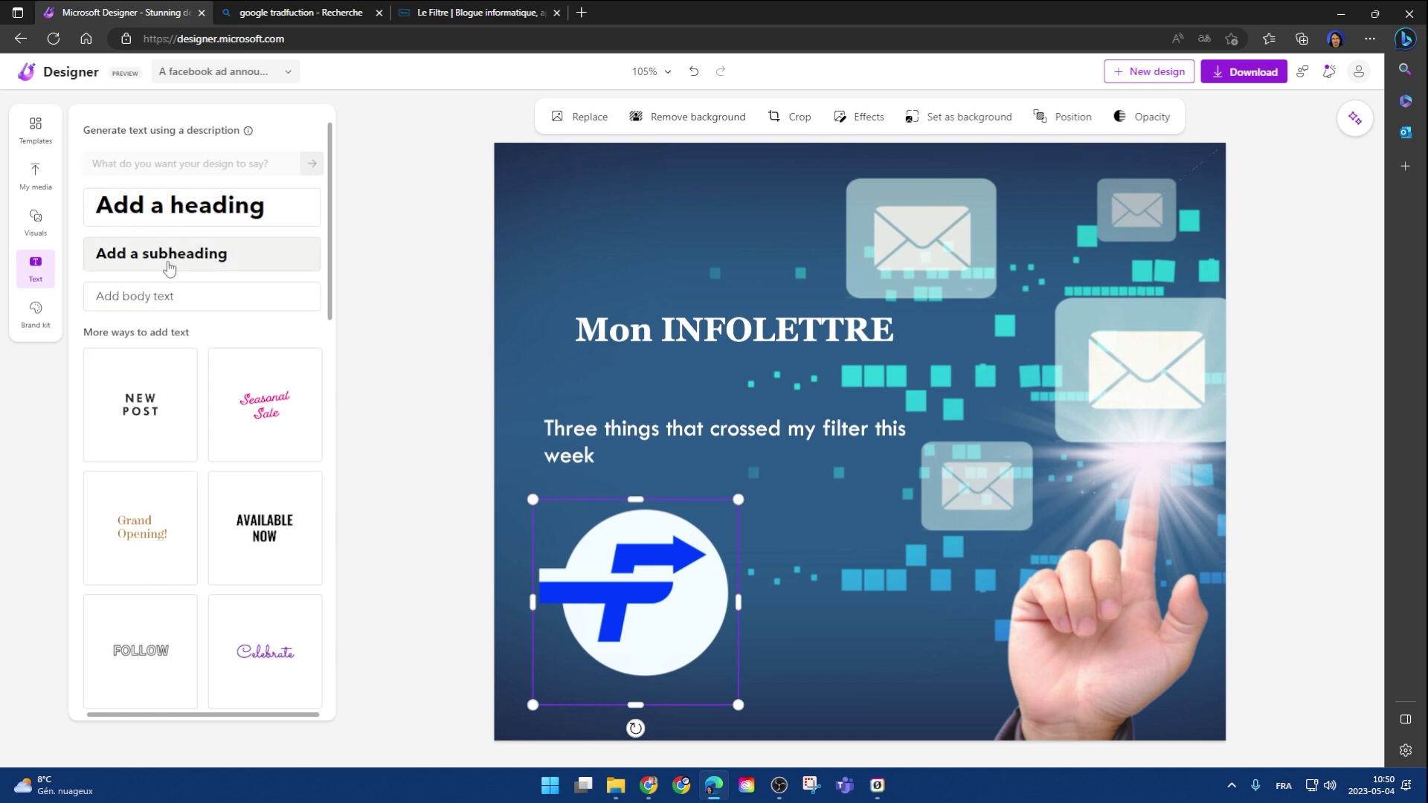
scroll(253, 446, down, 6)
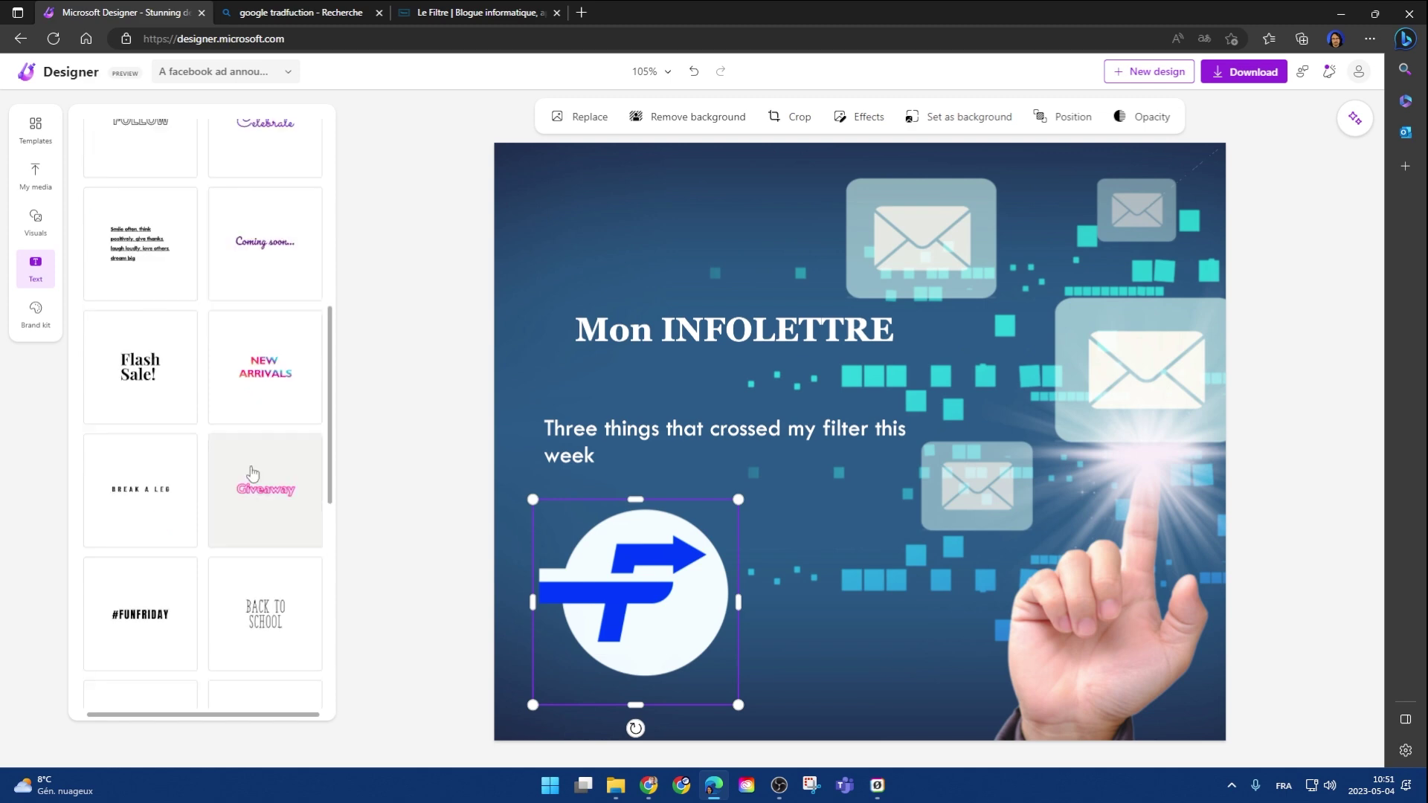
scroll(227, 402, down, 3)
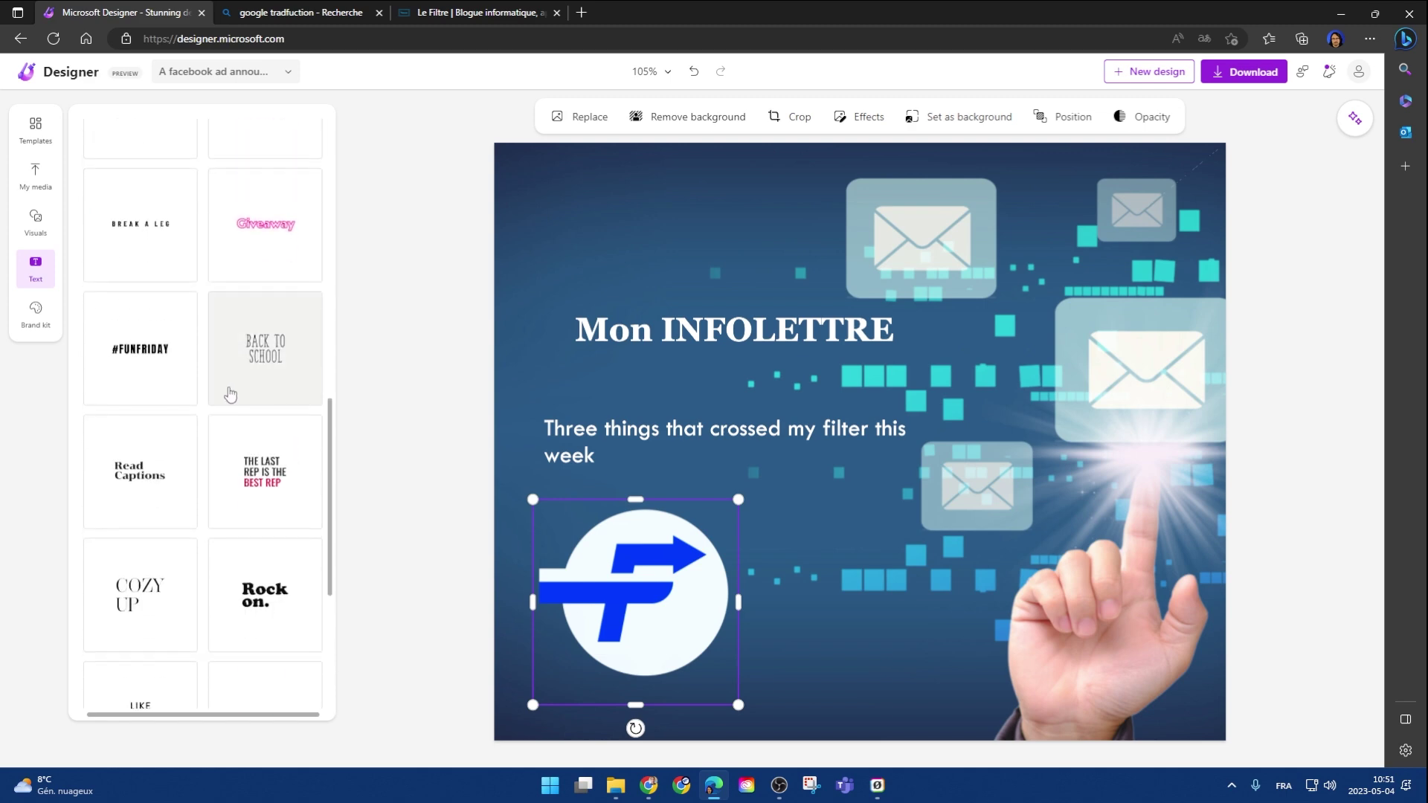
scroll(276, 394, down, 2)
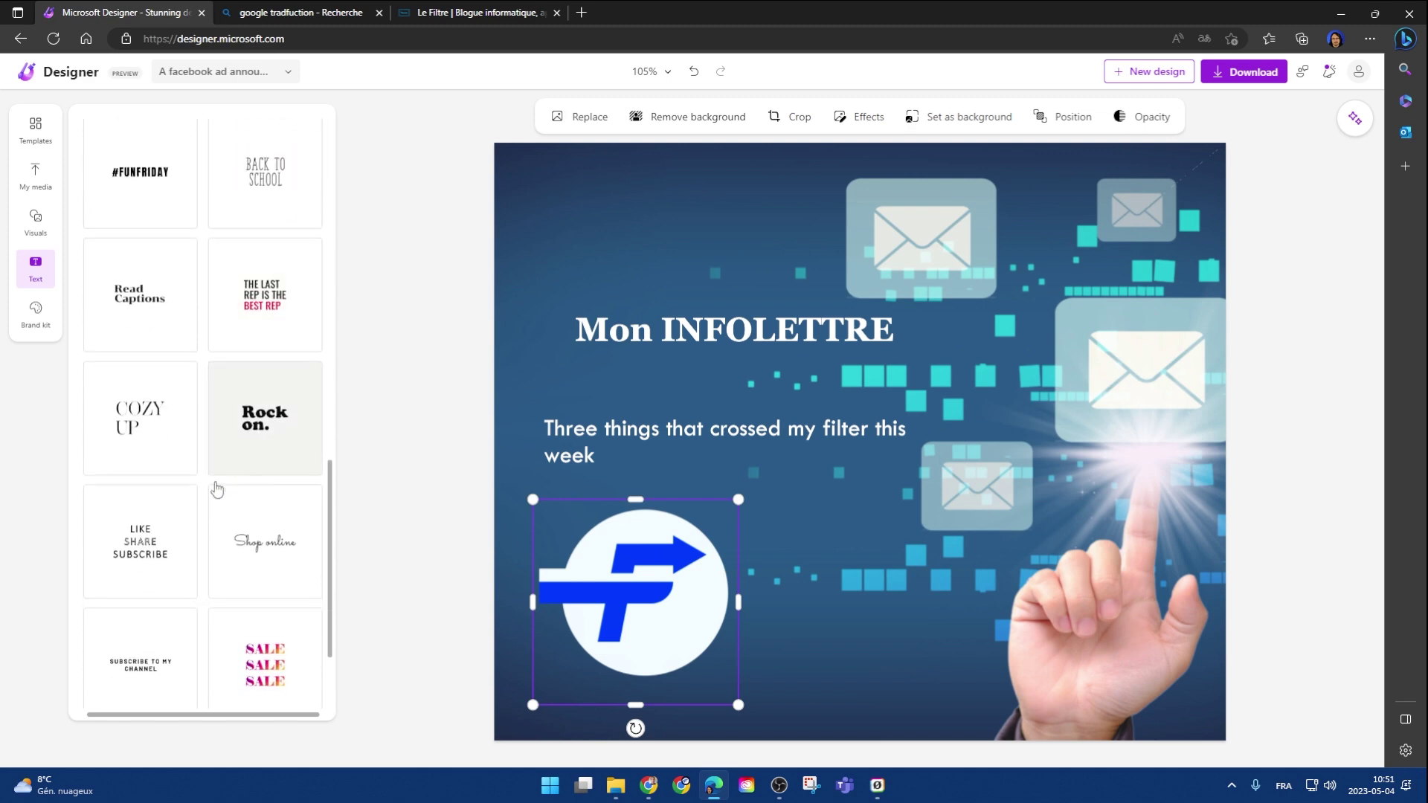
click(272, 437)
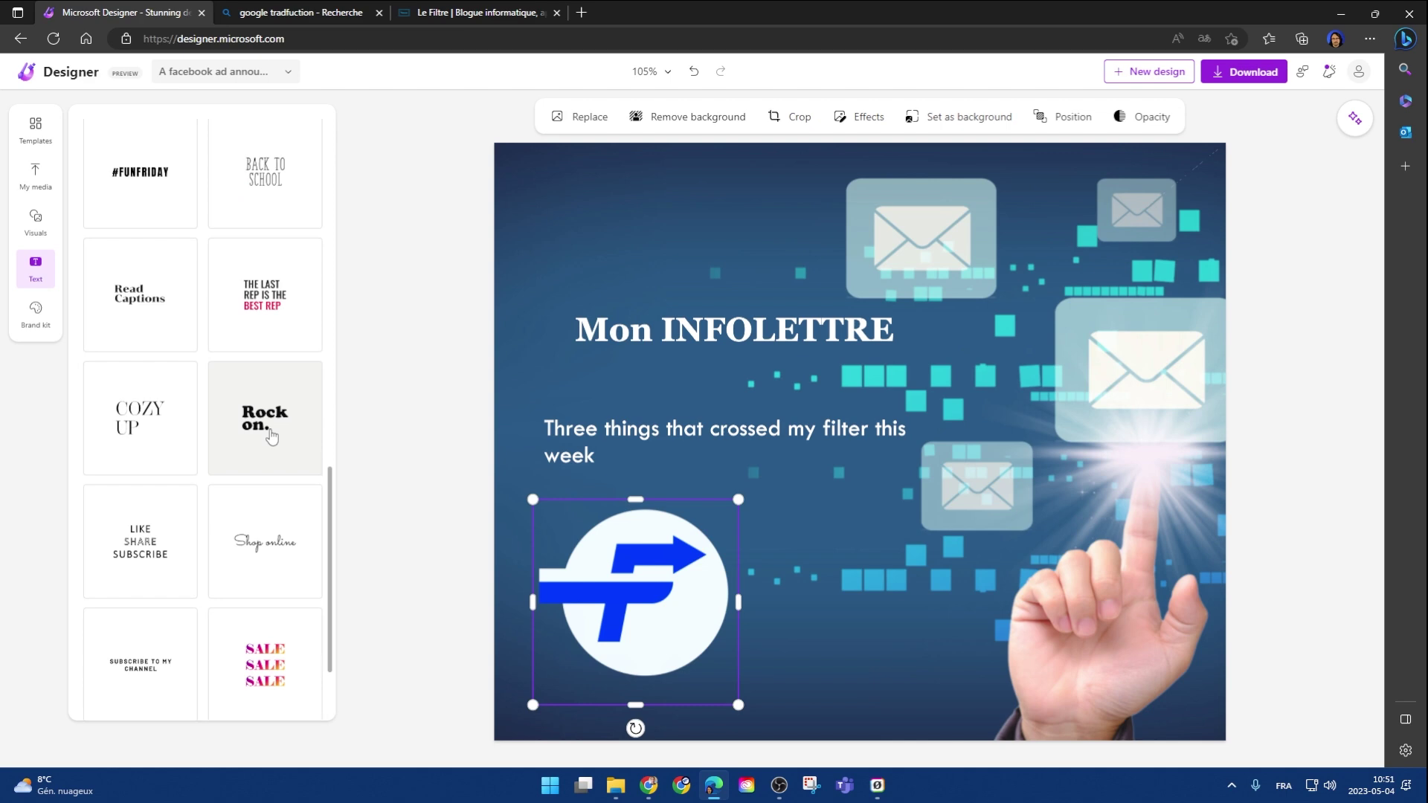
double_click(728, 260)
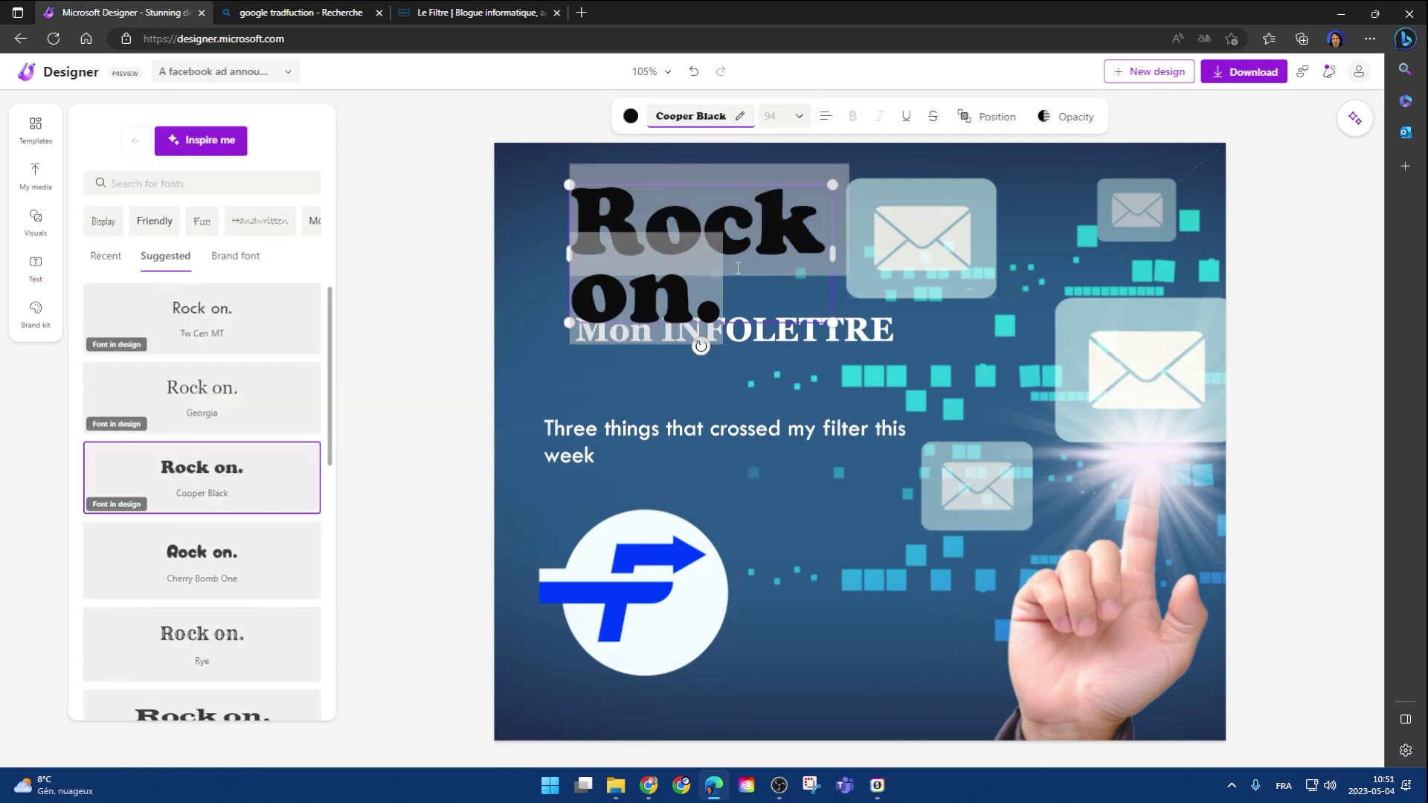
key(ctrl+v)
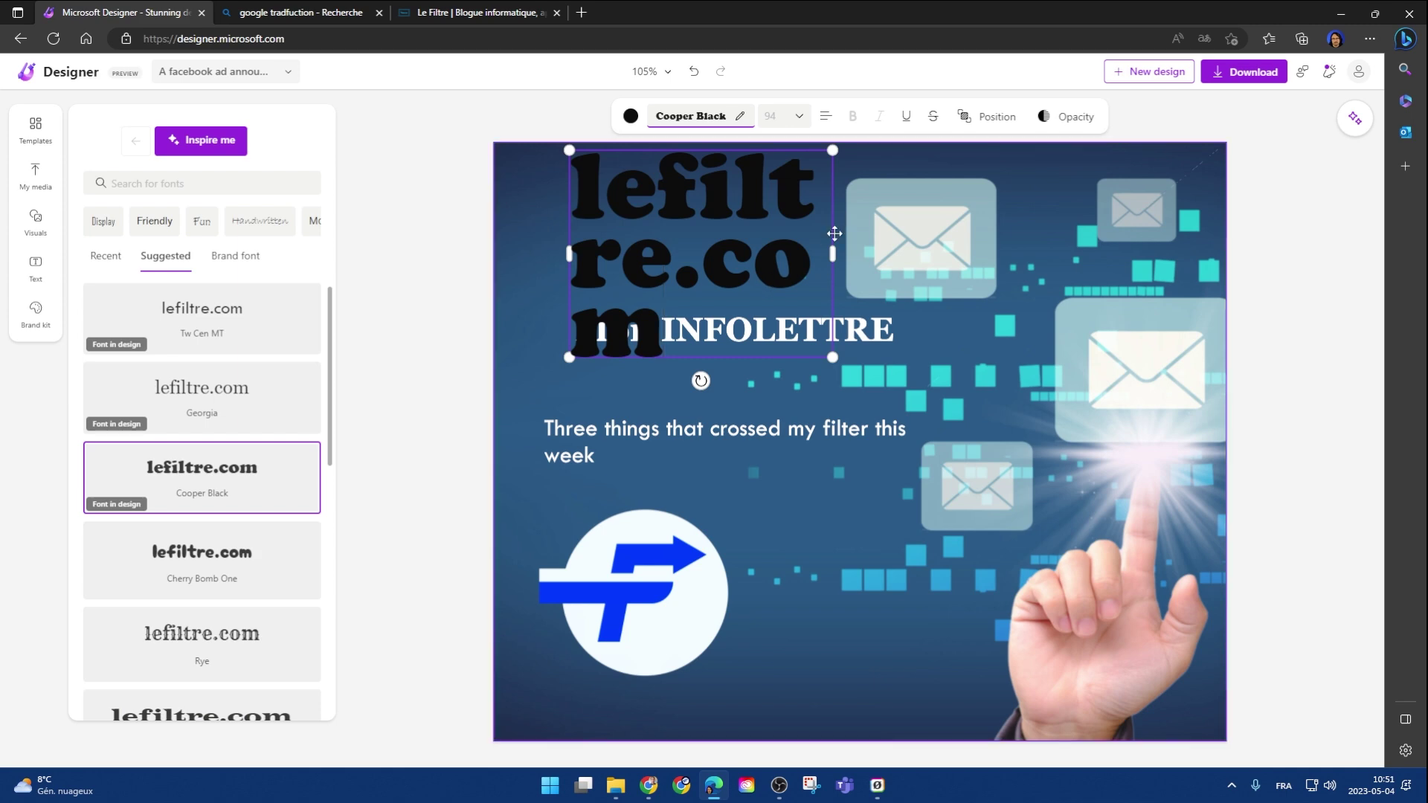
drag(833, 253, 1161, 240)
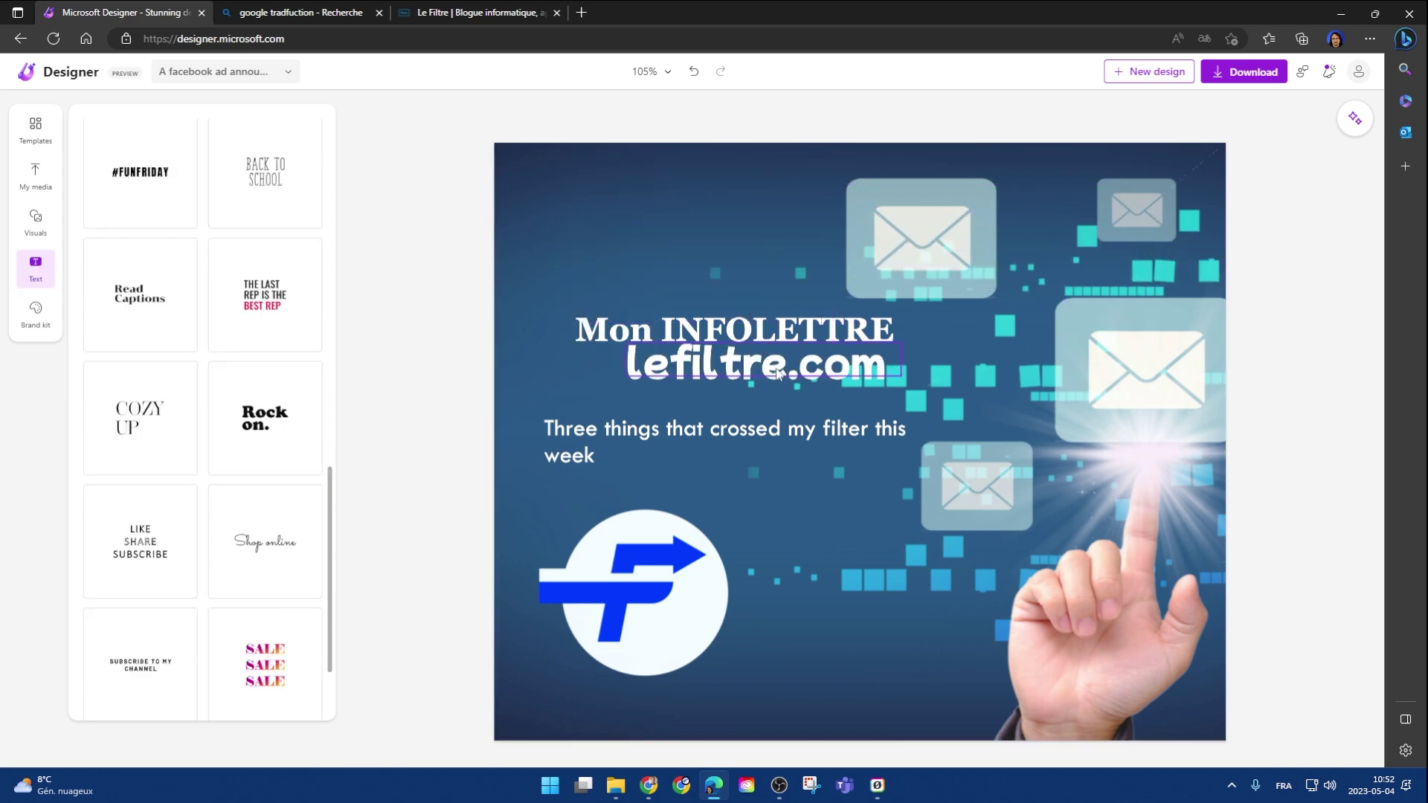
- Browse the visuals library, examining its recommended photos, filled and organic shapes, and spring images, videos and icons
click(791, 373)
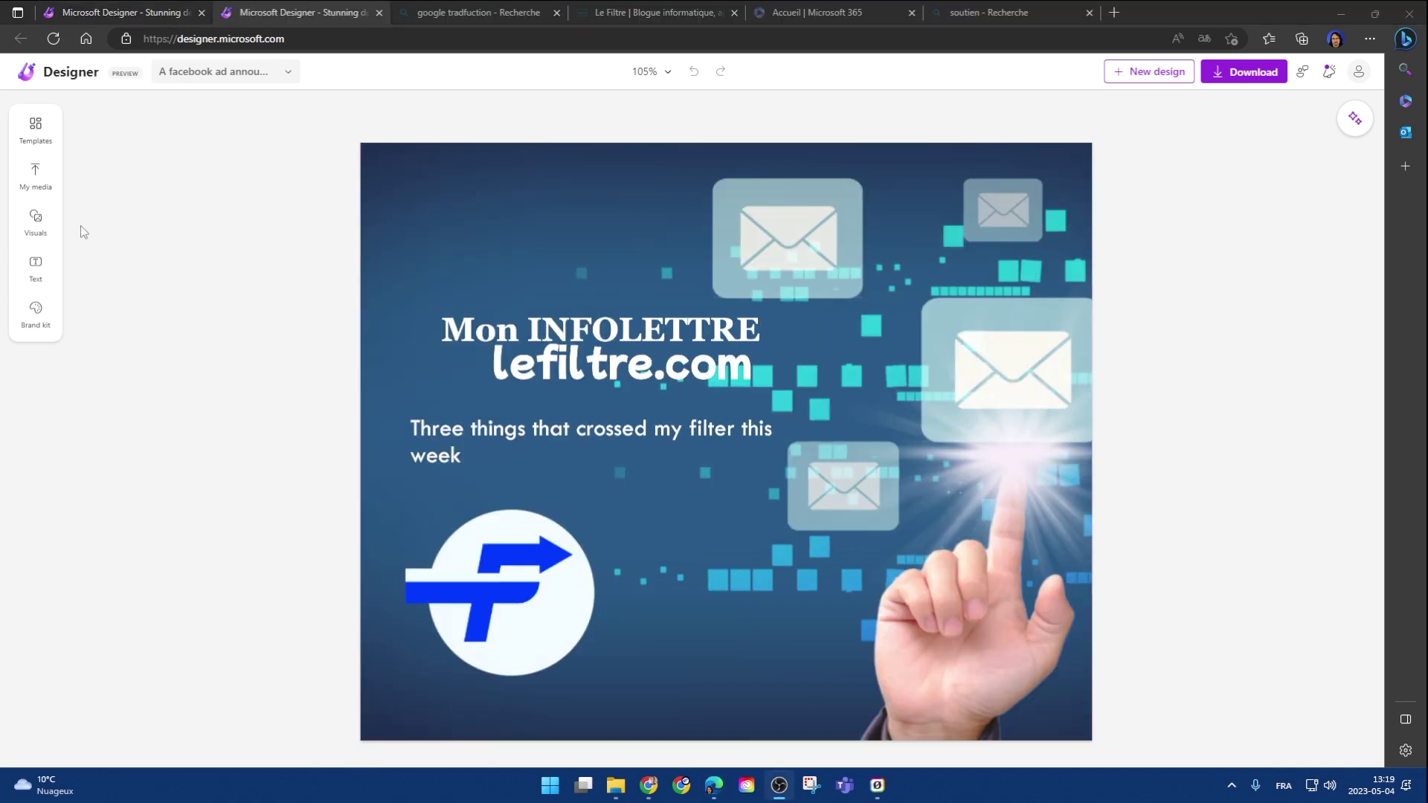
click(31, 223)
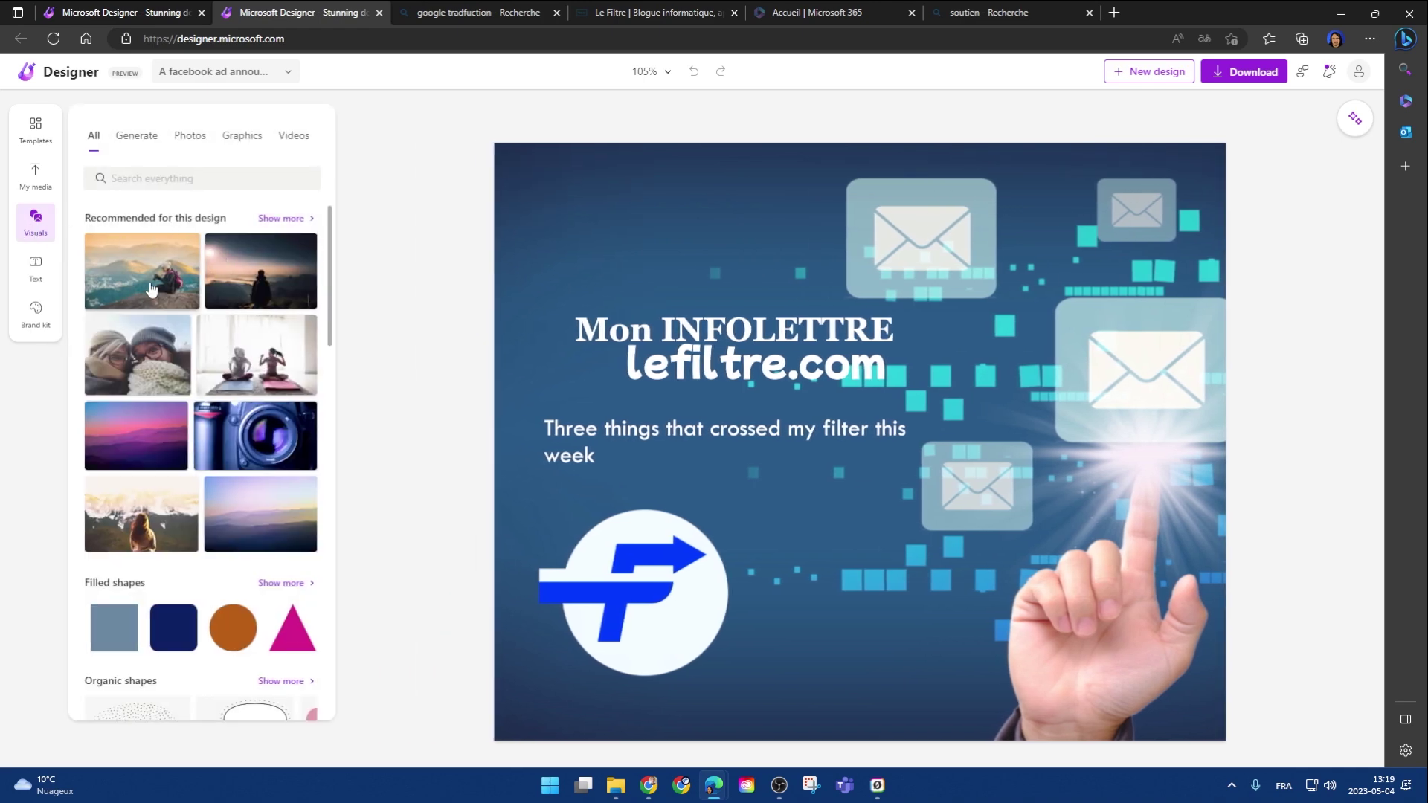
scroll(154, 381, down, 4)
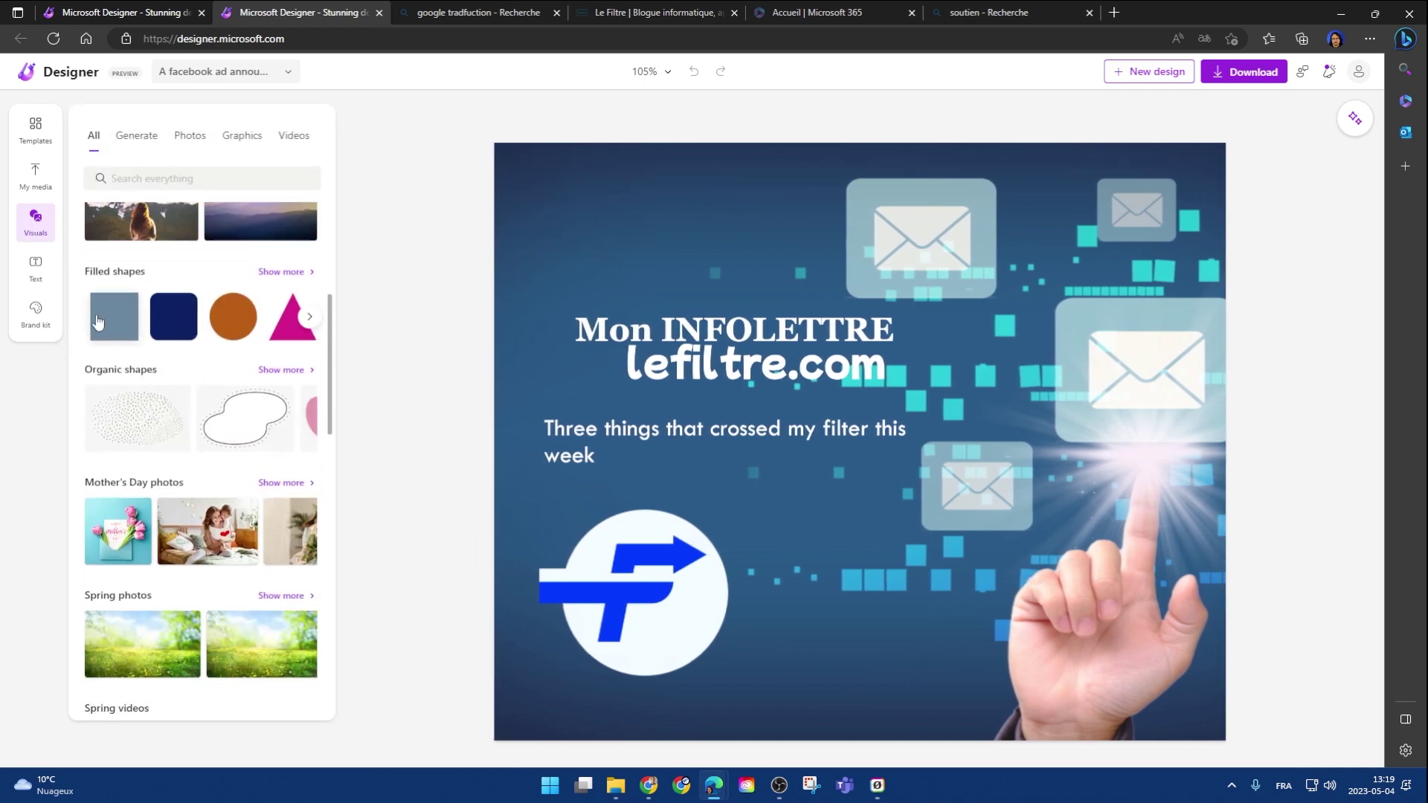
scroll(158, 368, down, 5)
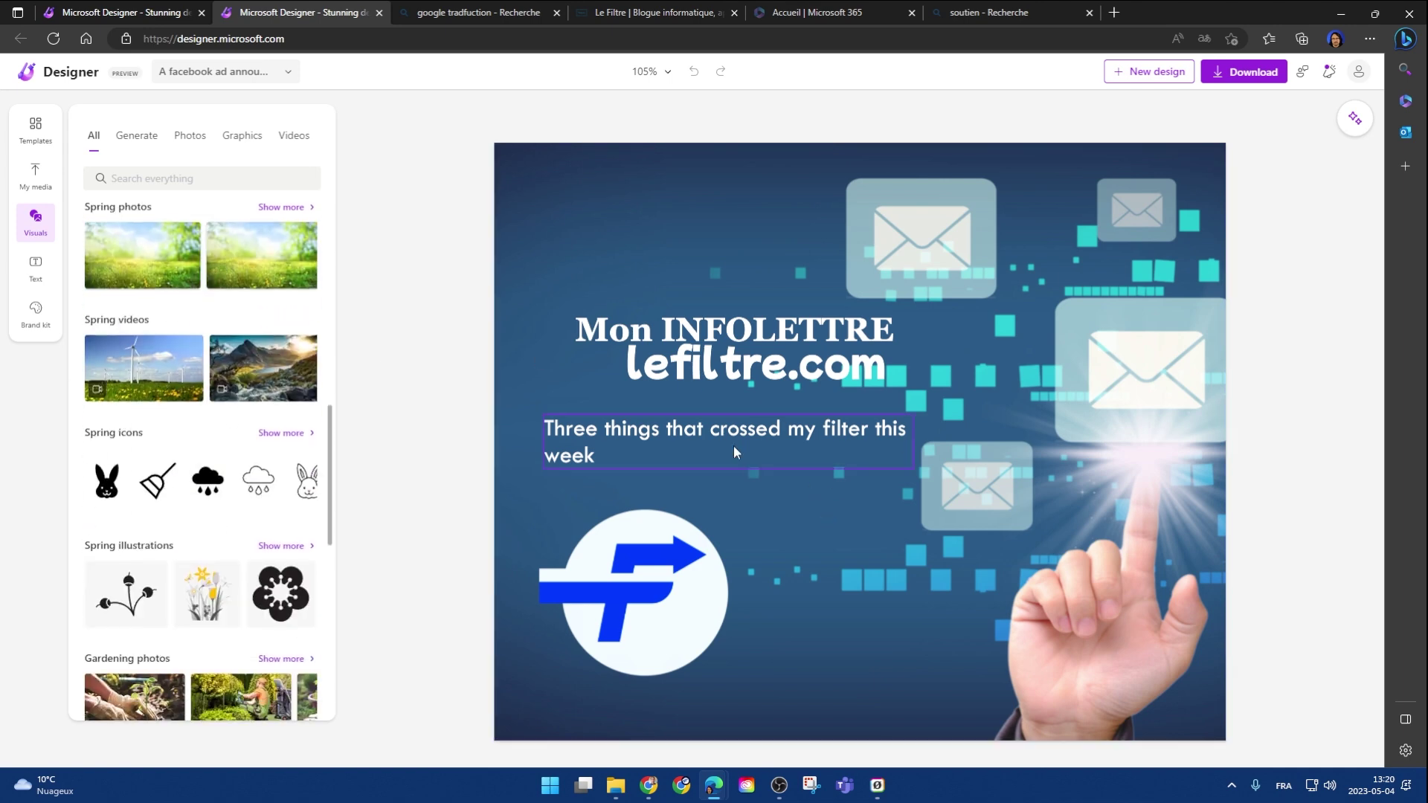
scroll(245, 491, down, 3)
scroll(239, 501, up, 10)
scroll(255, 480, up, 2)
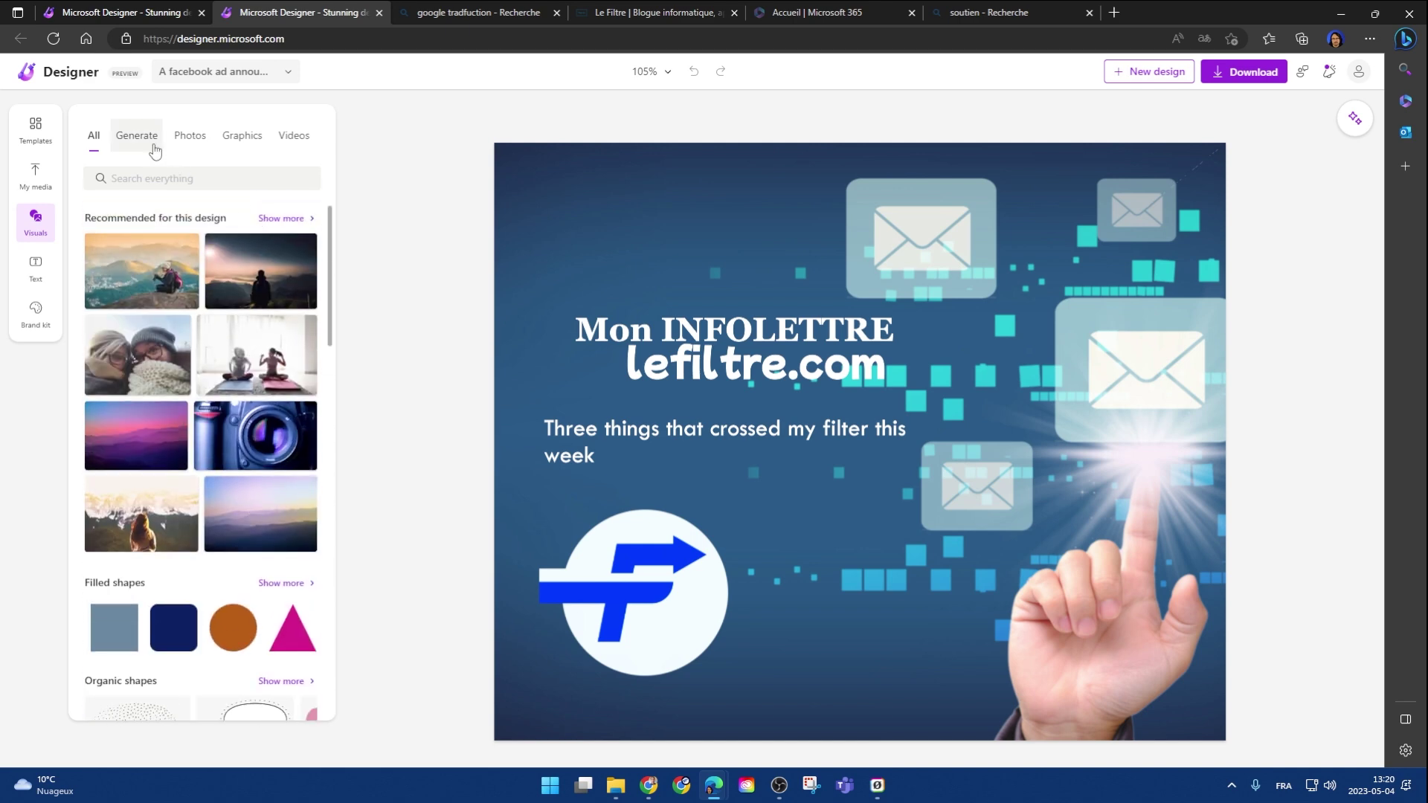
- Generate images from the description "geek working on a computer" and try to place the first one on the design
click(142, 144)
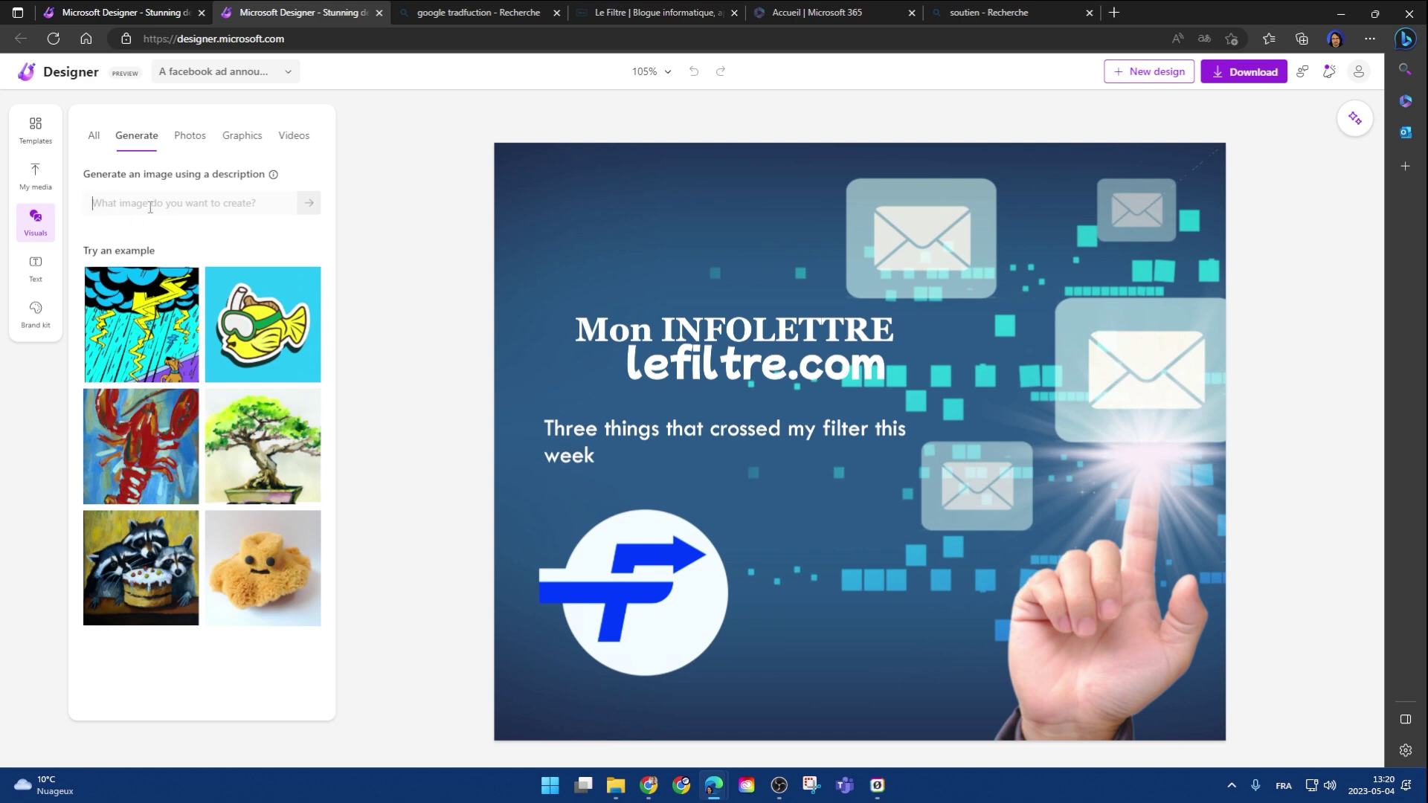
text(geek working on a computer)
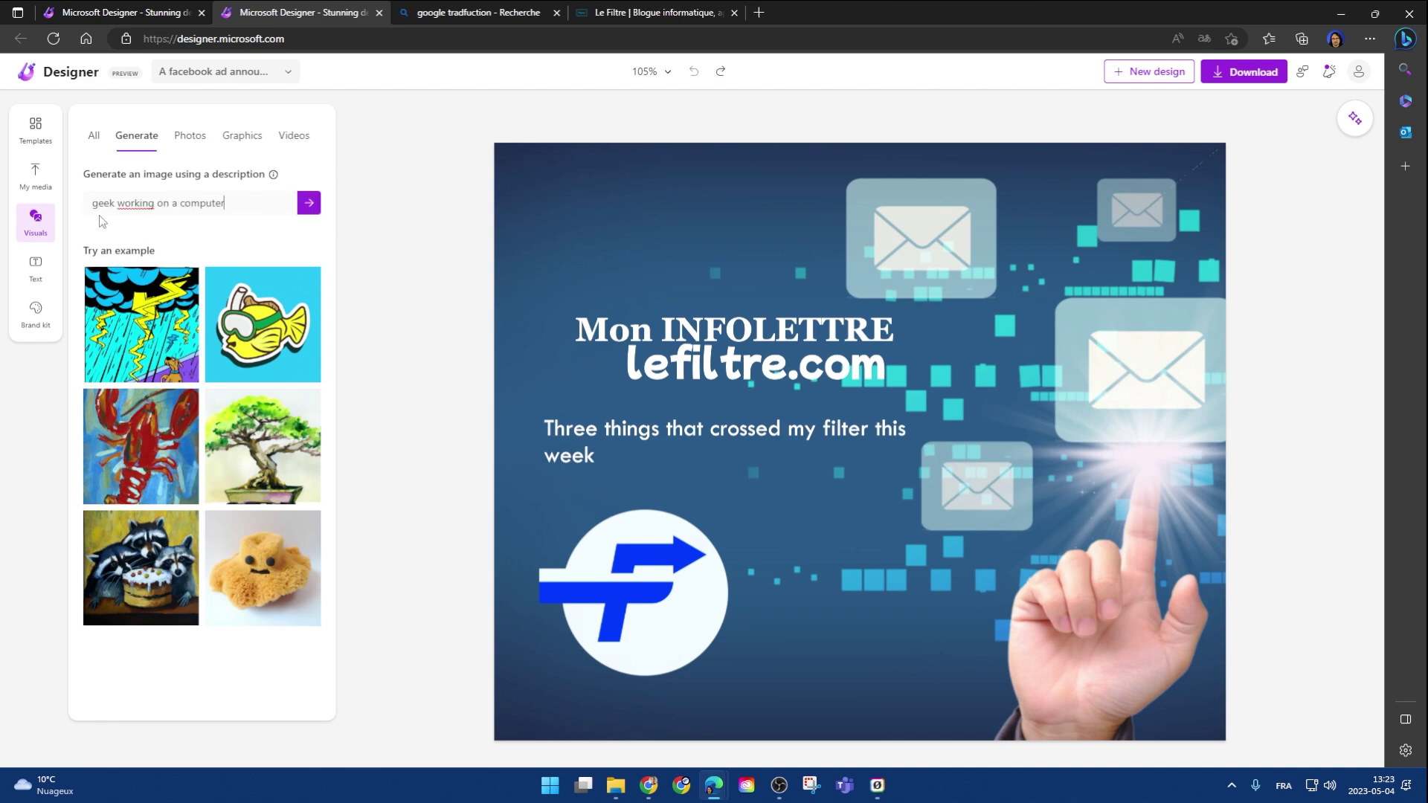
click(309, 203)
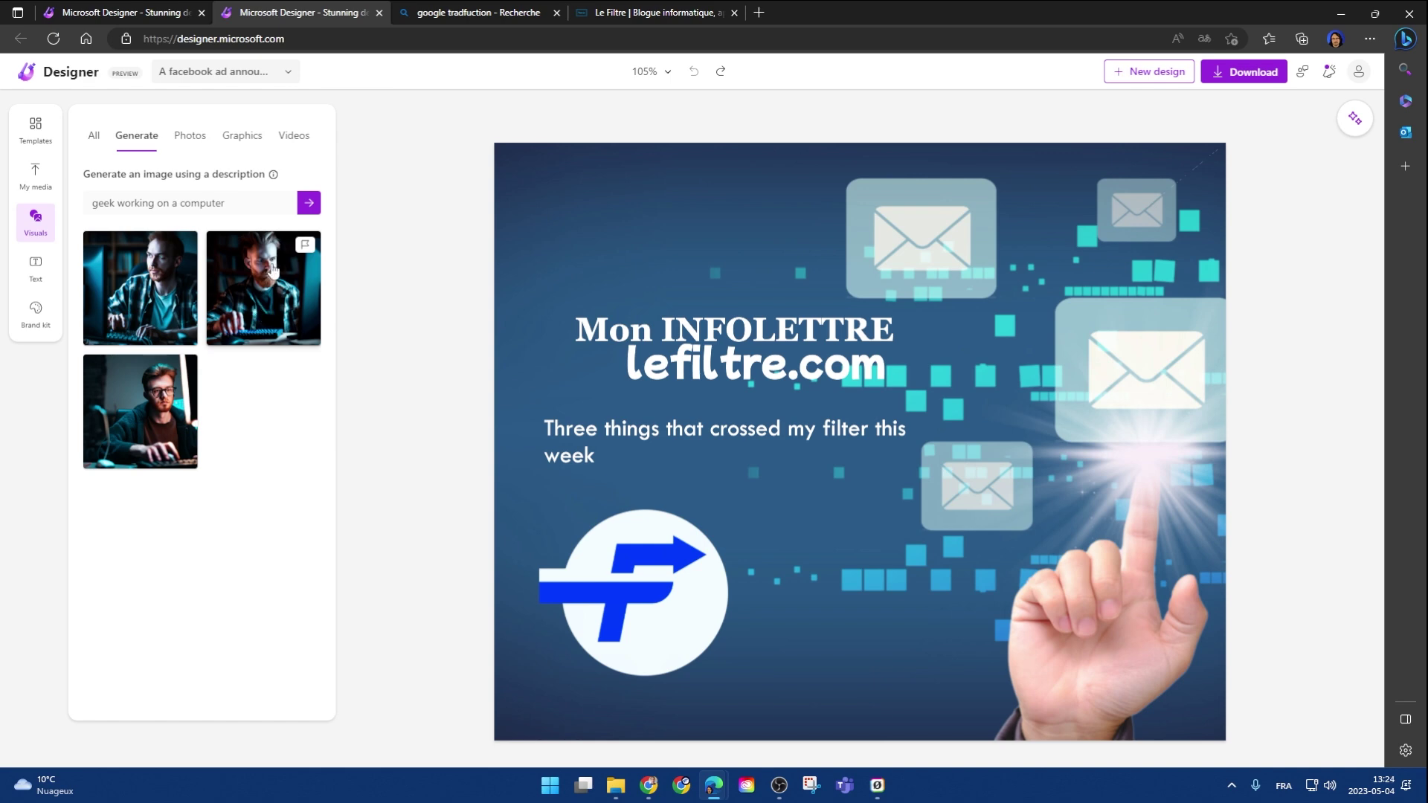
drag(143, 428, 130, 369)
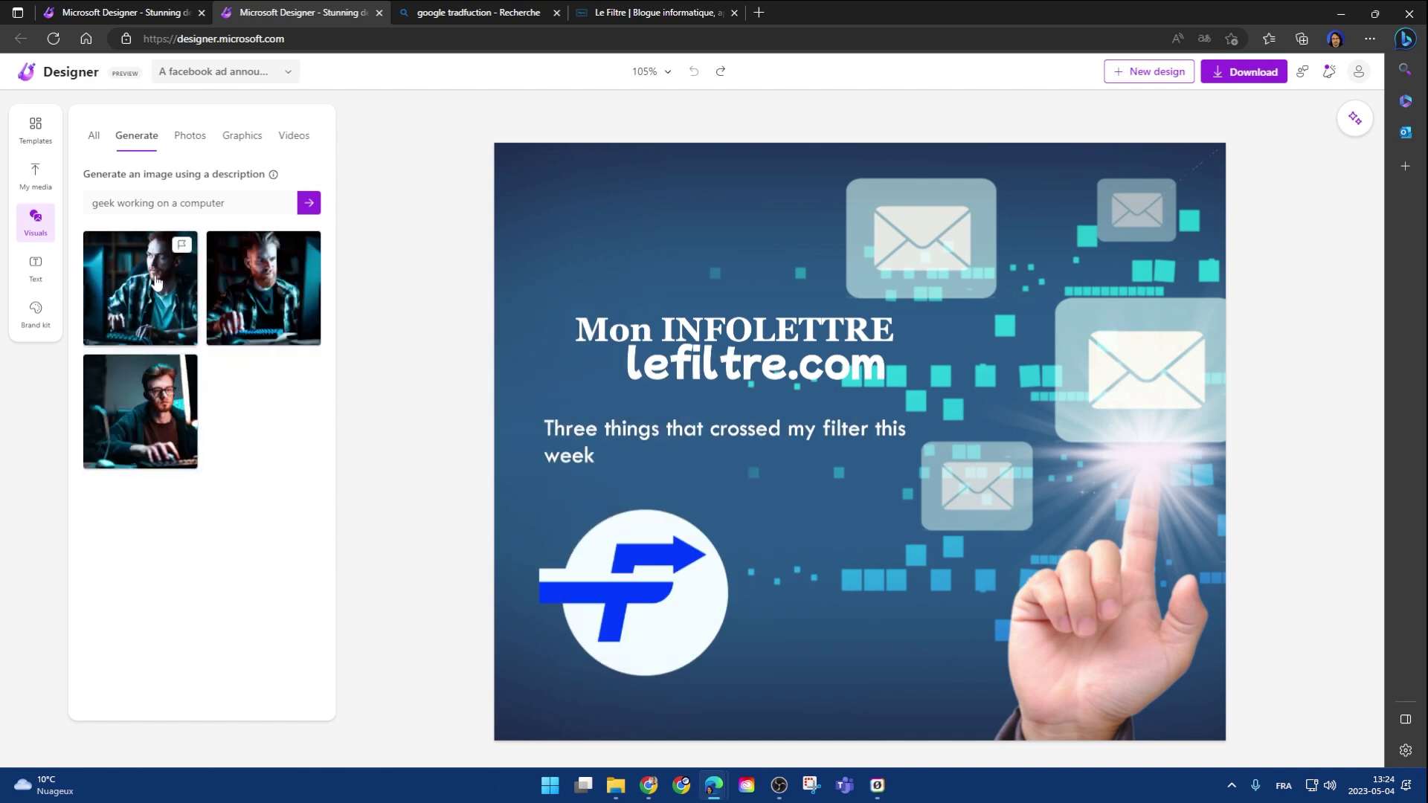
drag(157, 282, 633, 242)
- Examine the brand color options for building a brand kit, discard the new kit, and browse the ready-made font and color sets
click(37, 320)
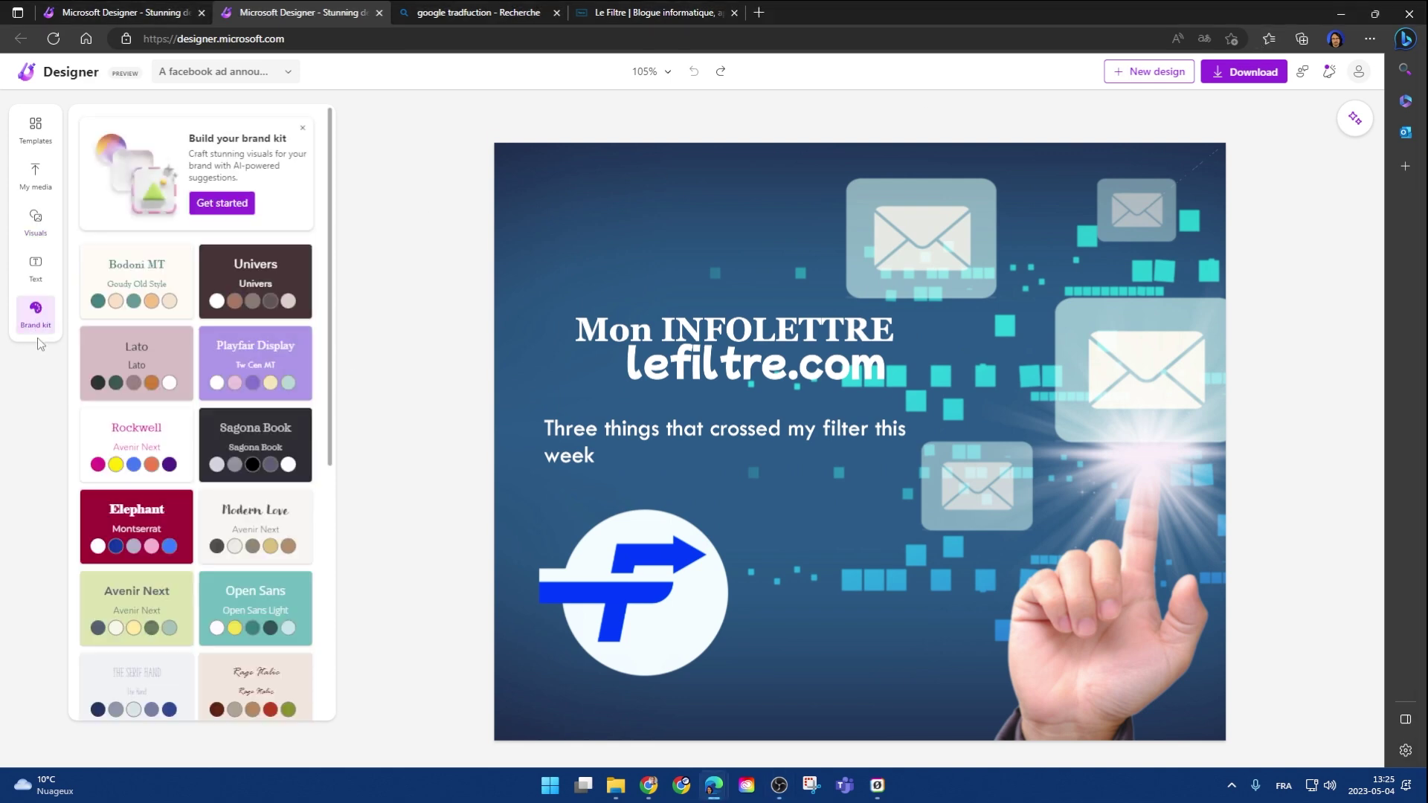
click(231, 204)
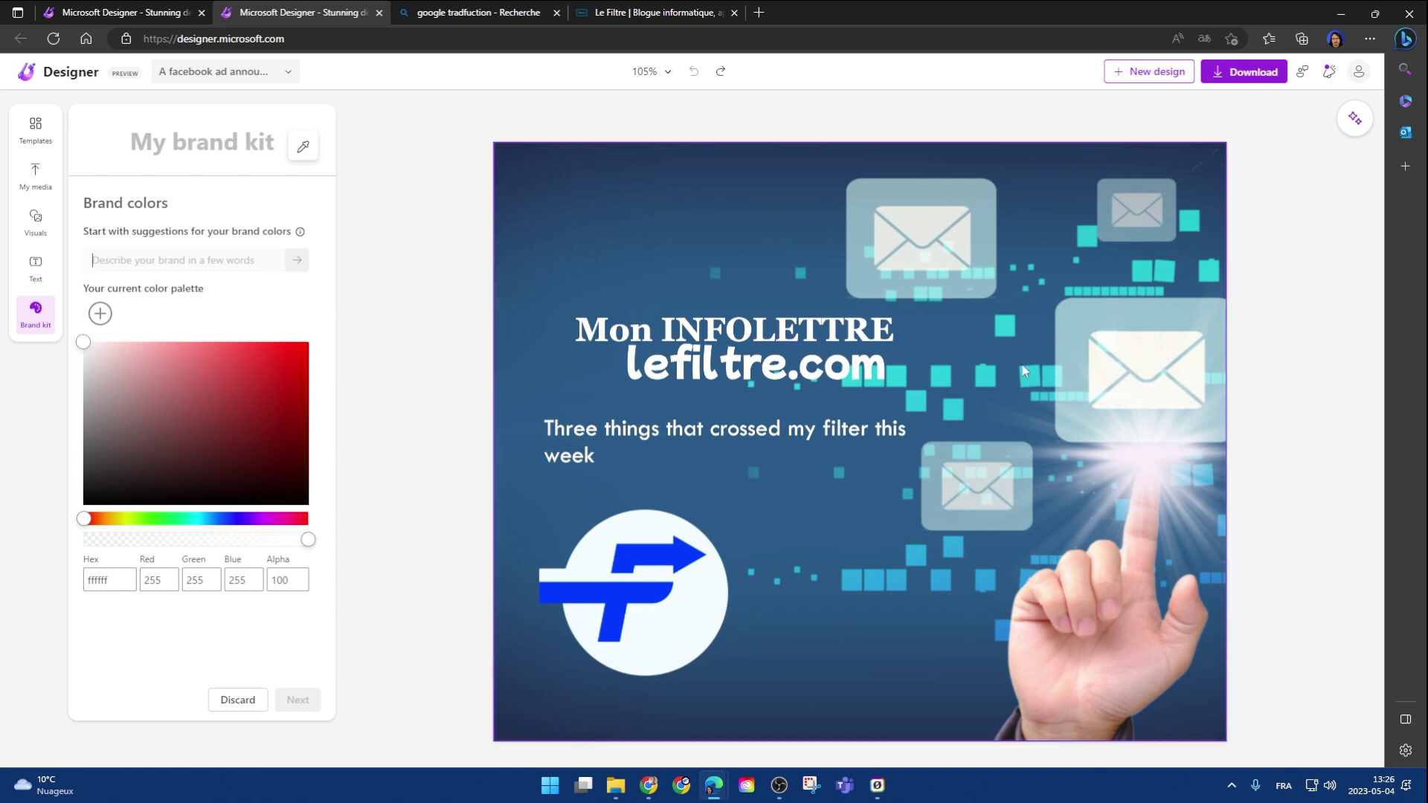
click(41, 324)
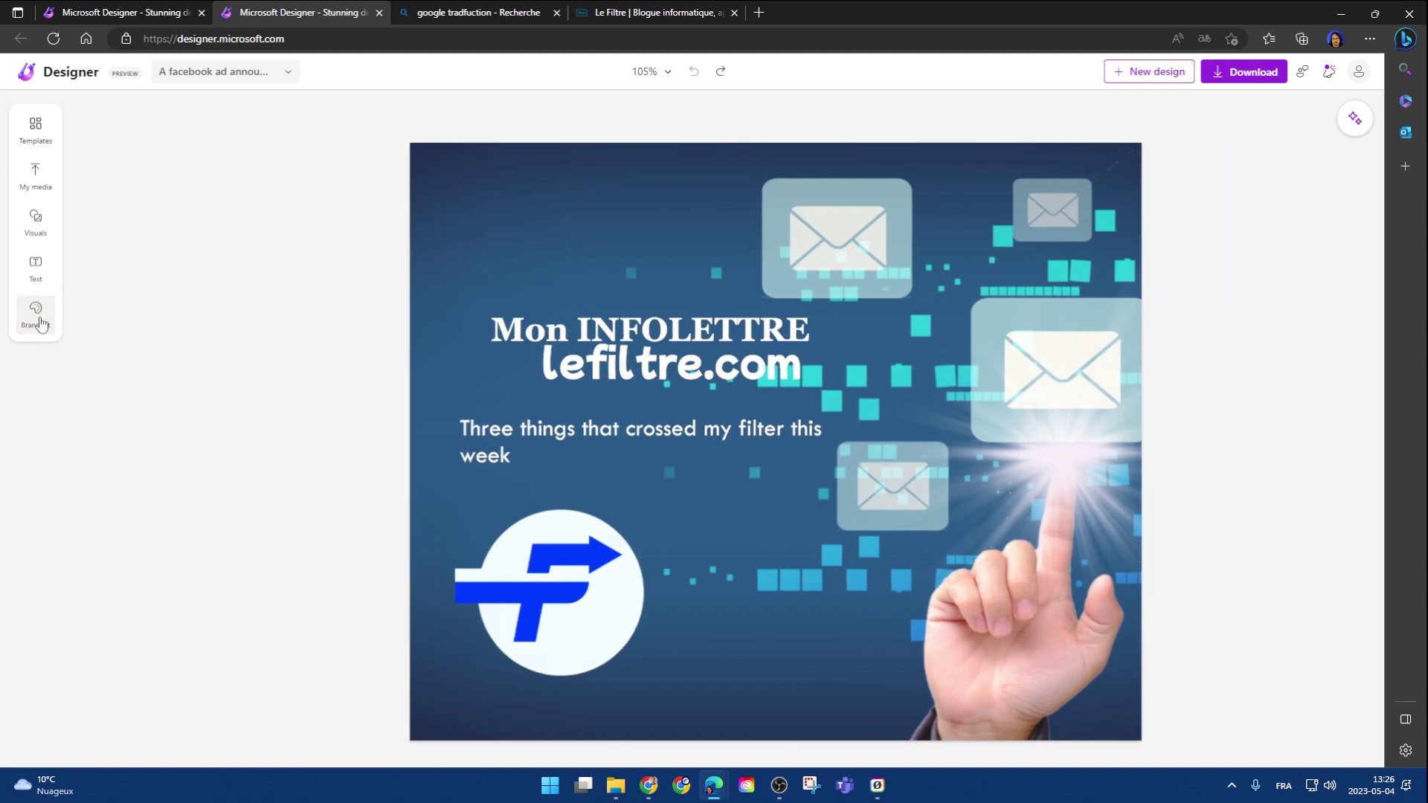
click(37, 316)
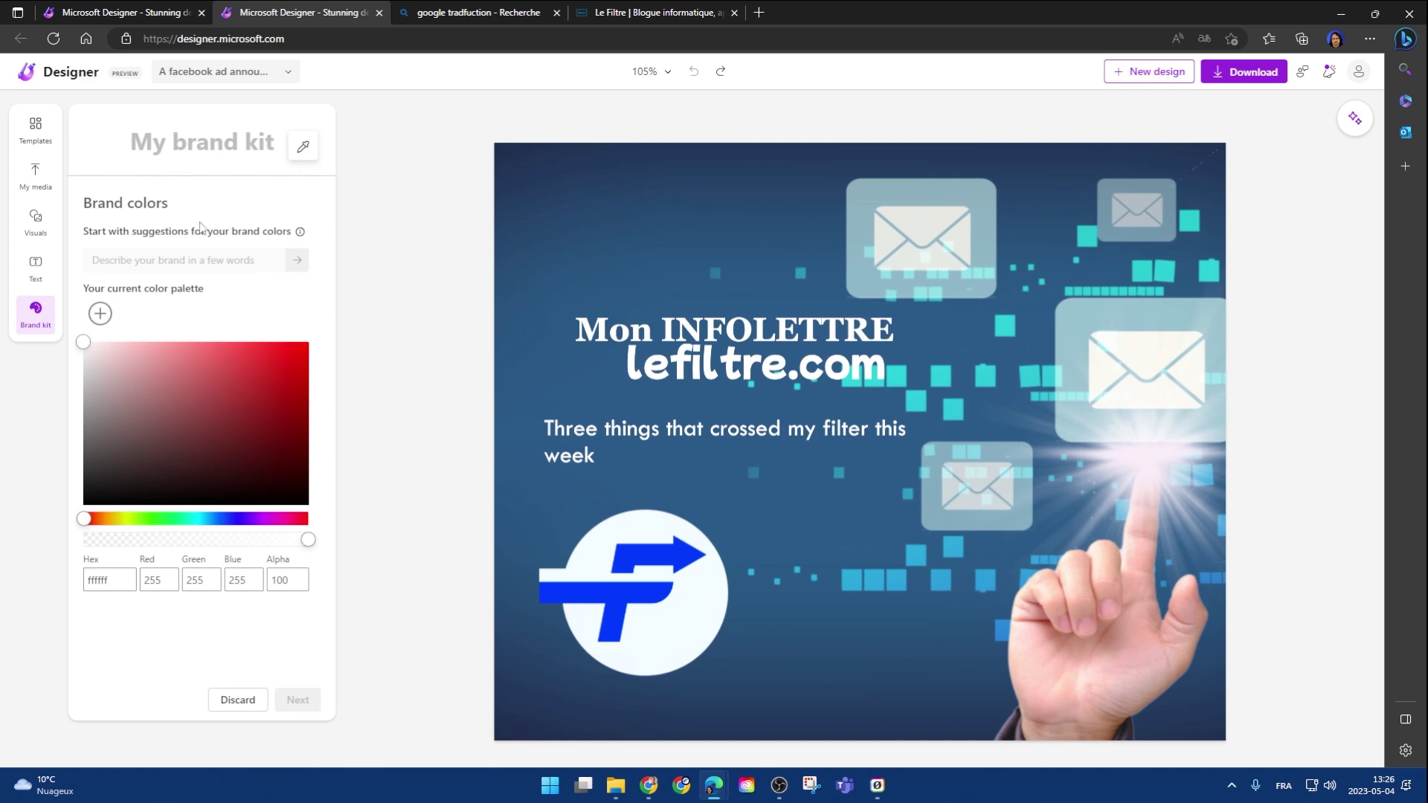
click(238, 703)
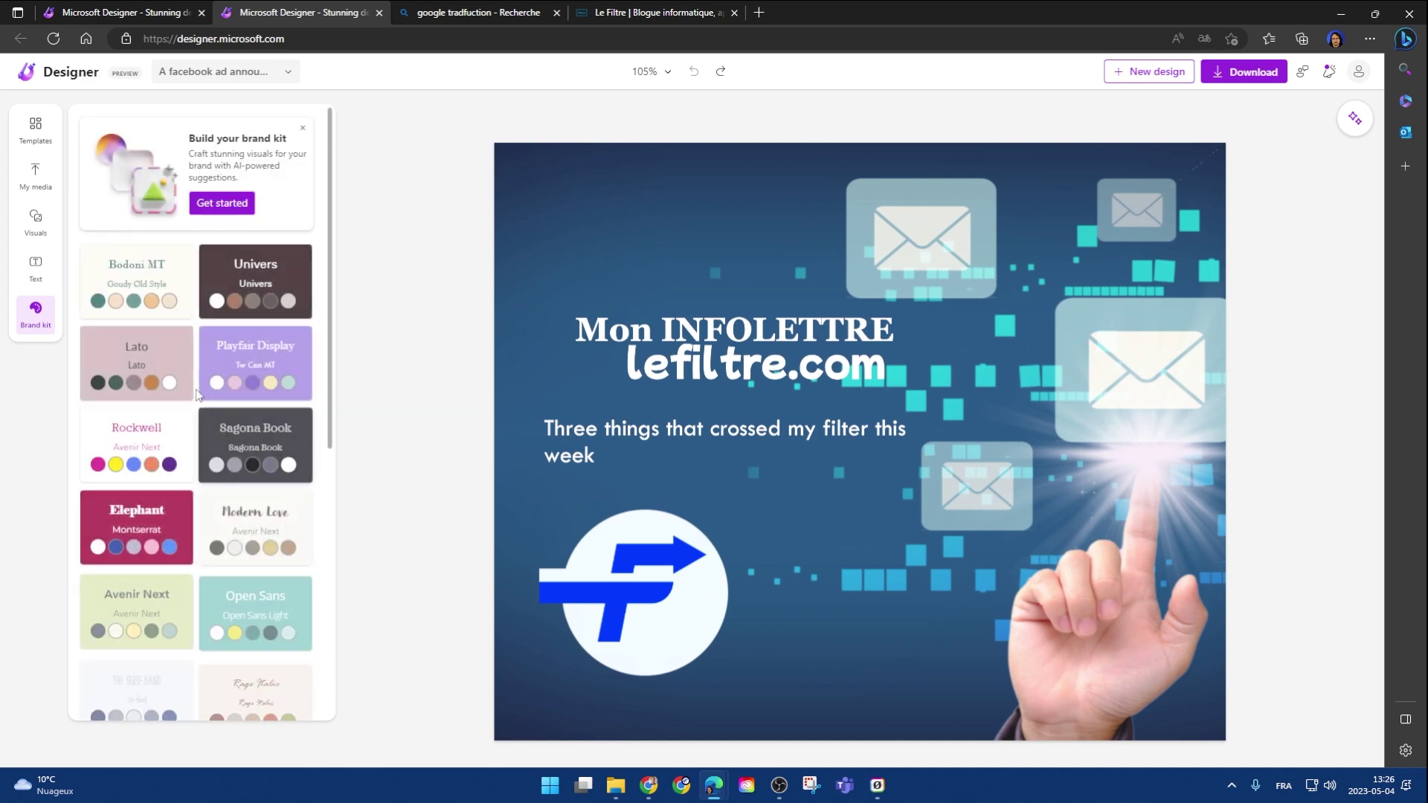
scroll(319, 614, down, 6)
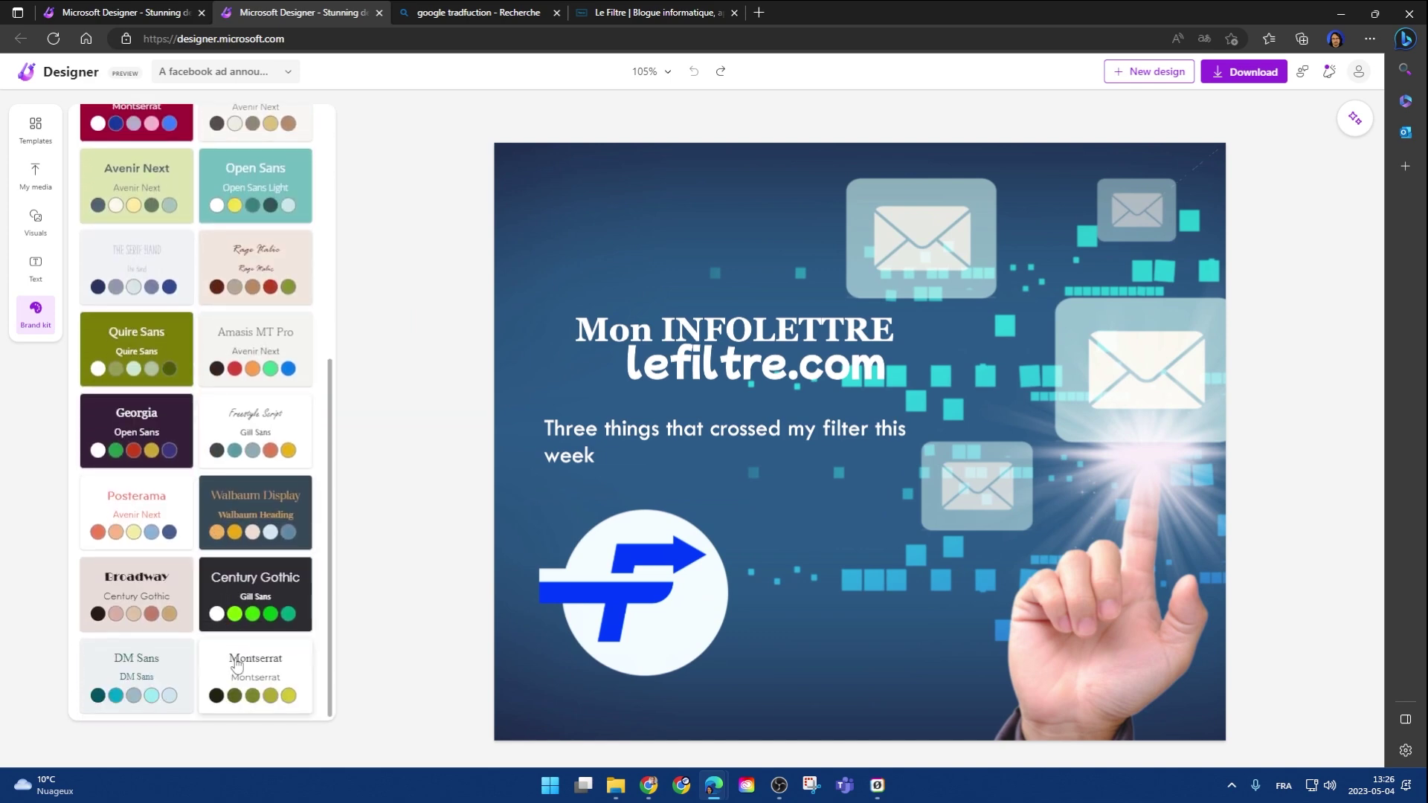
scroll(318, 614, up, 6)
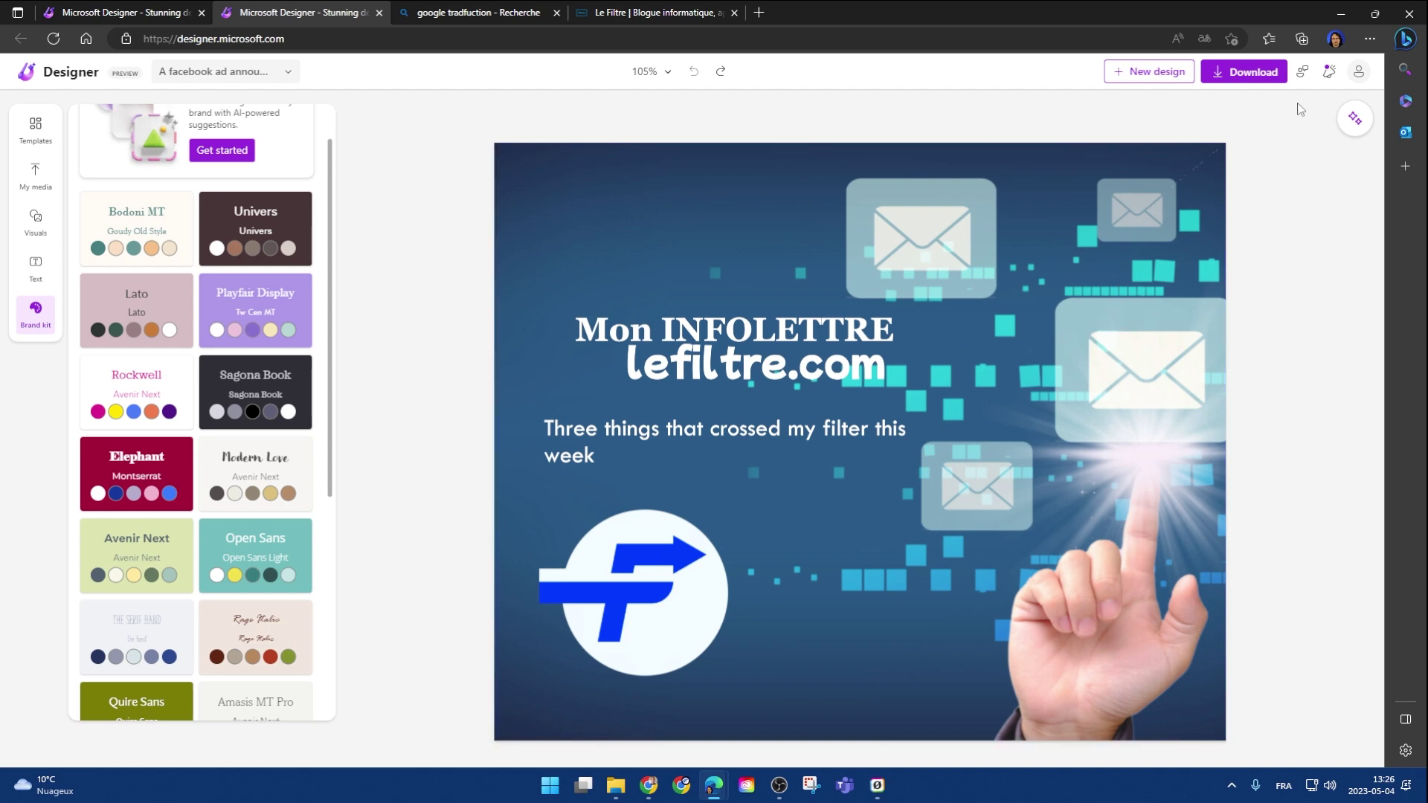
- Review the file types offered for downloading the design, leaving the choice on PNG
click(1244, 75)
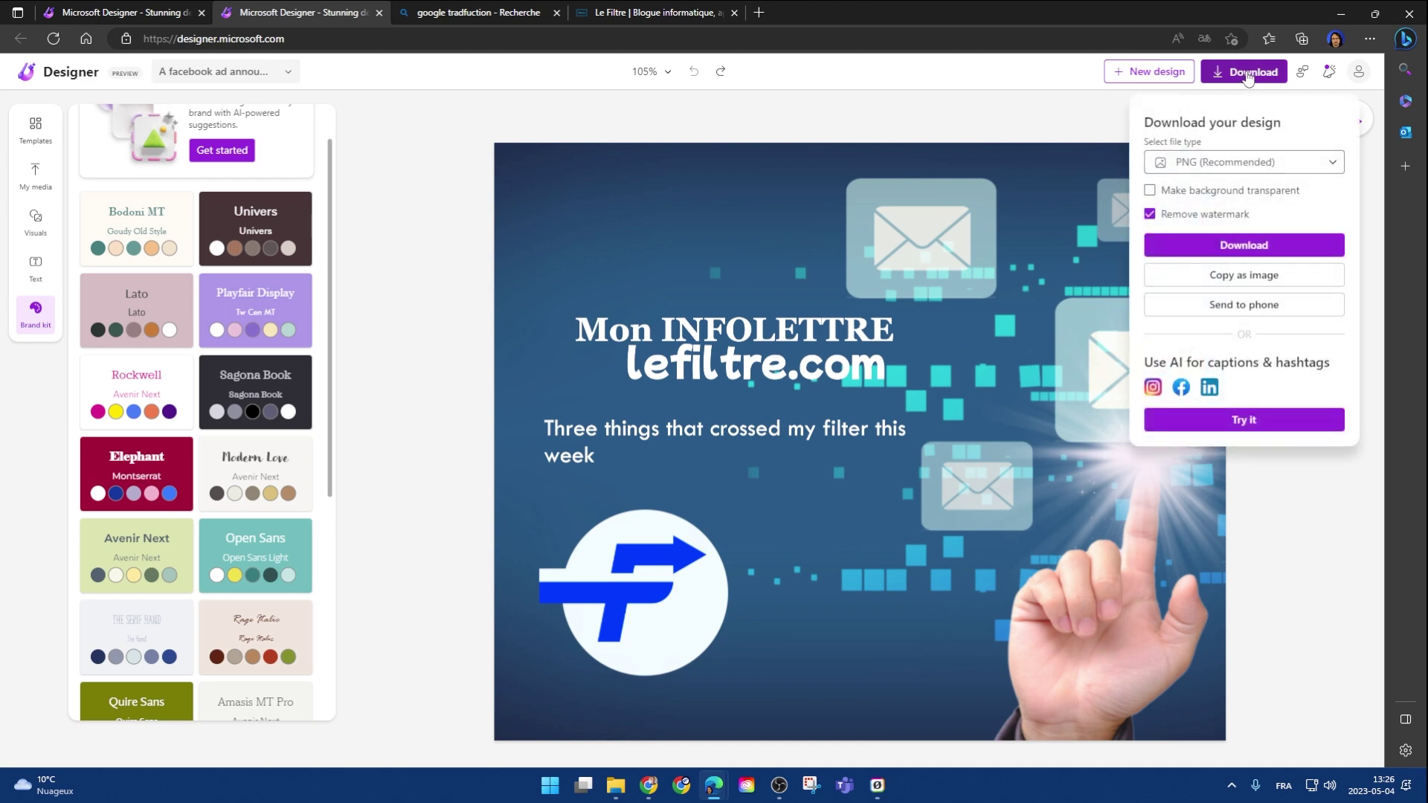
click(1239, 168)
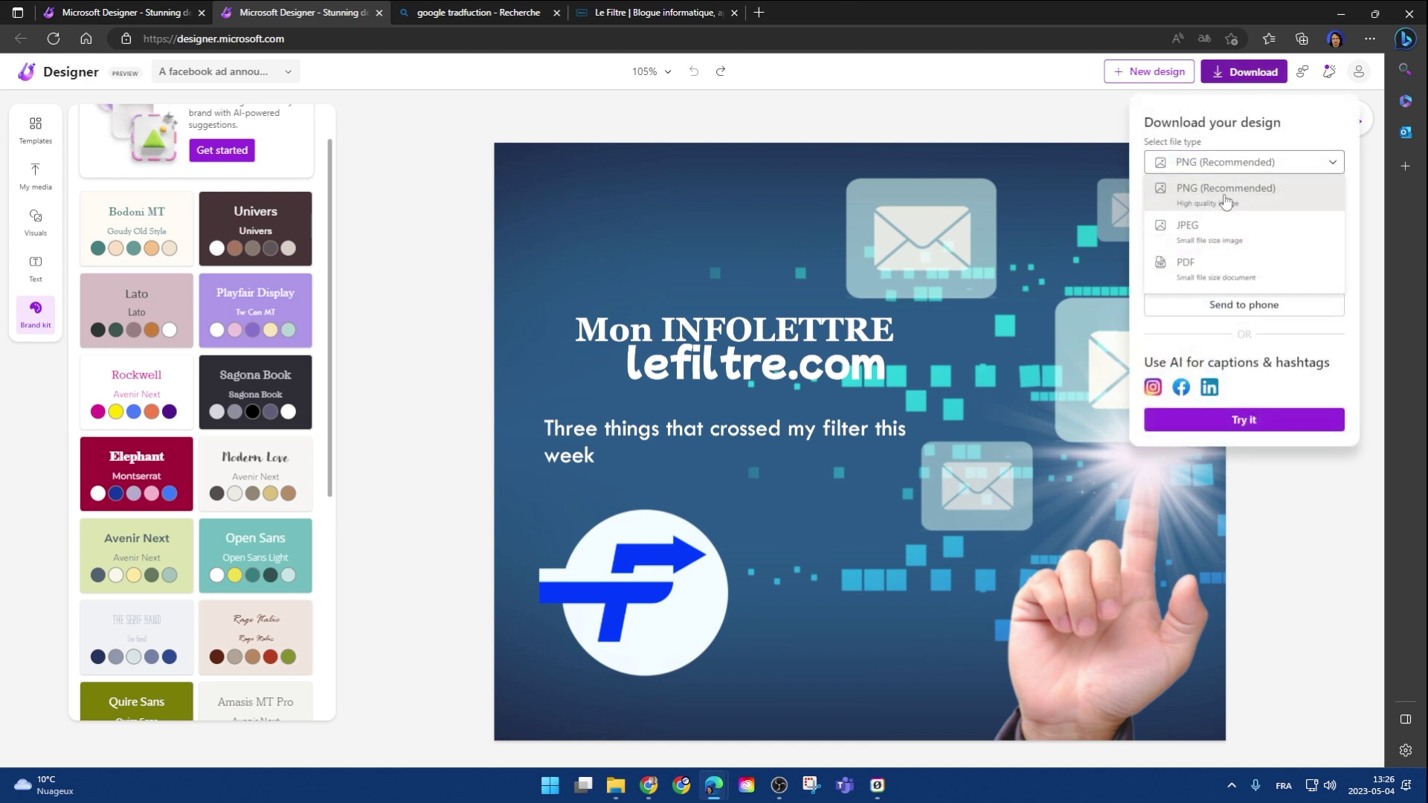
click(1363, 273)
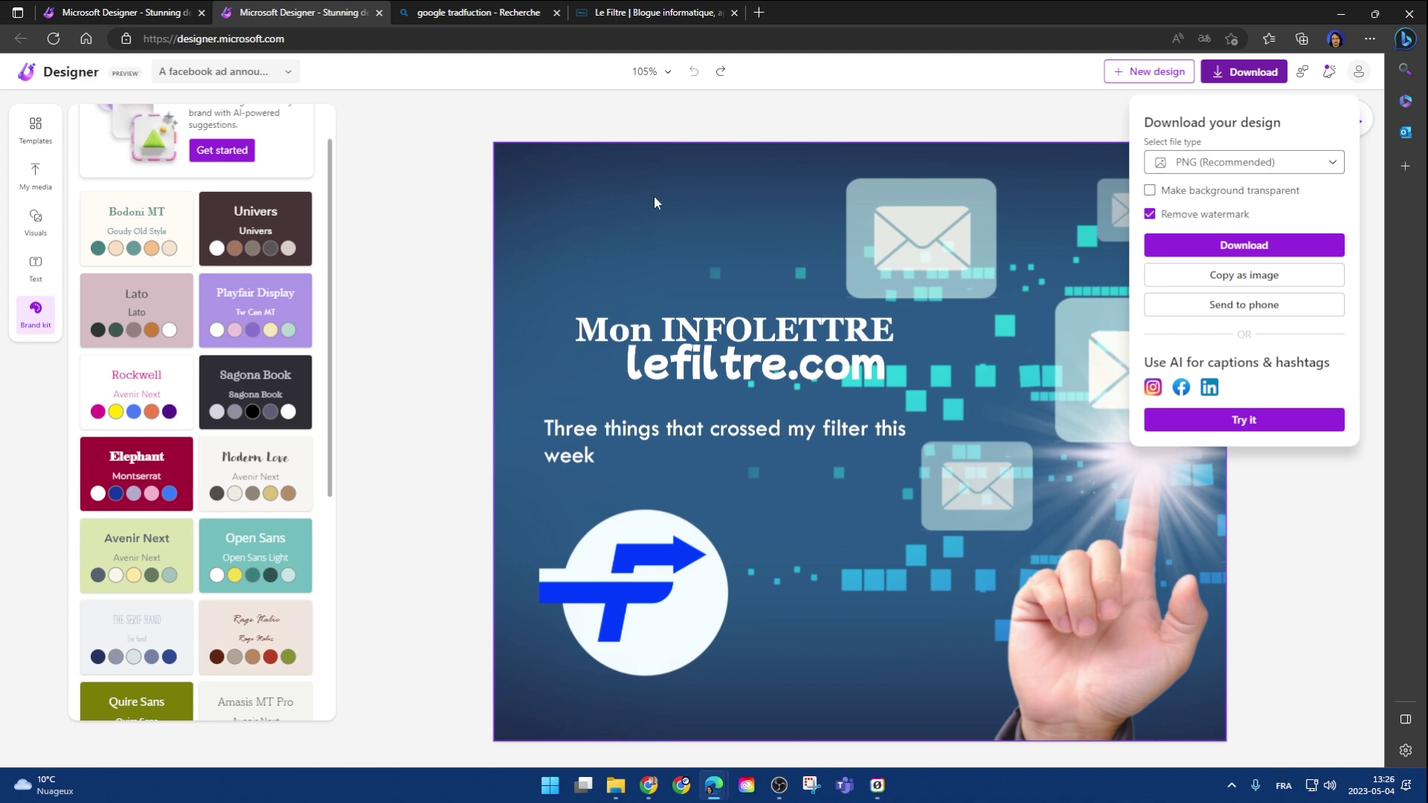
- Redo the undone logo changes and turn off Remove watermark in the download options
key(ctrl+y)
click(1150, 216)
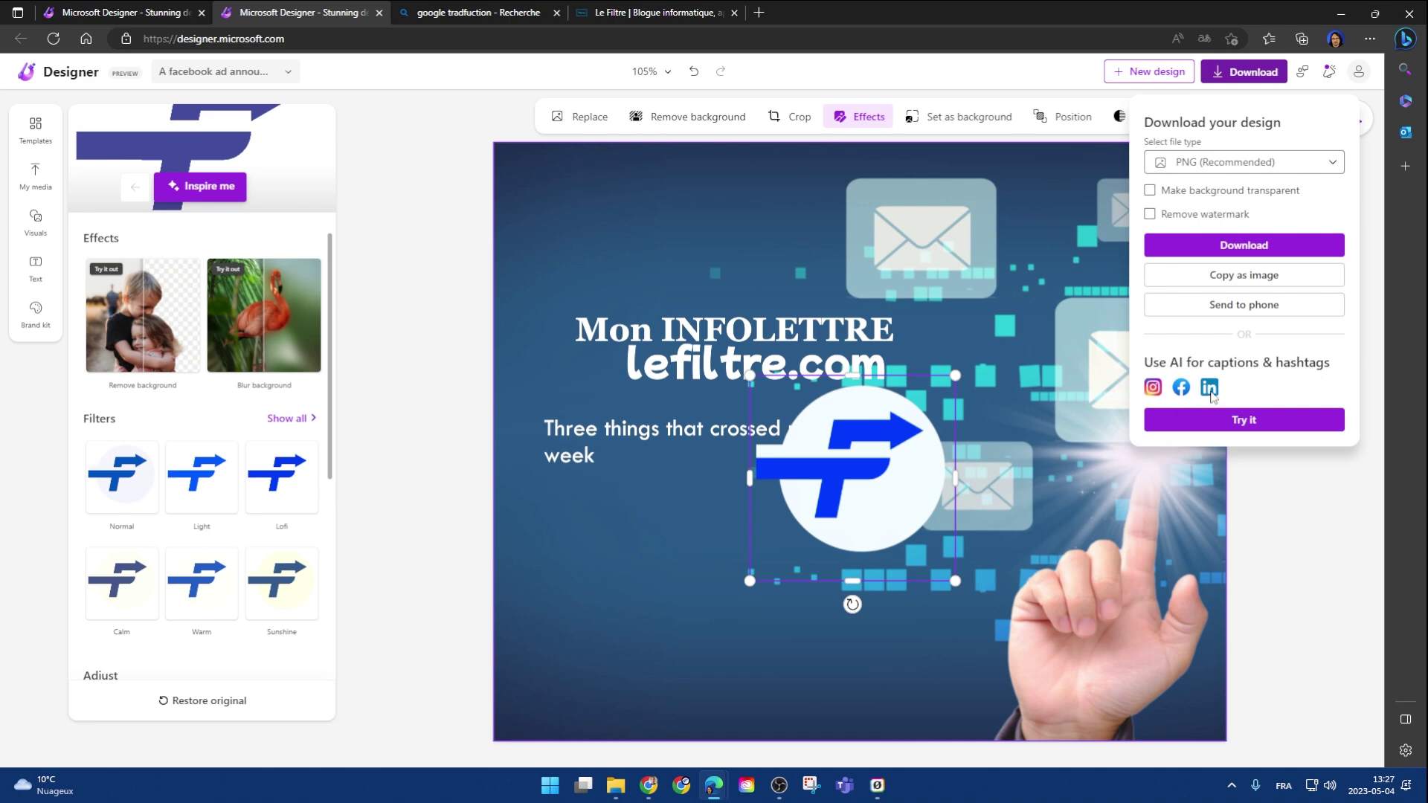
click(1066, 82)
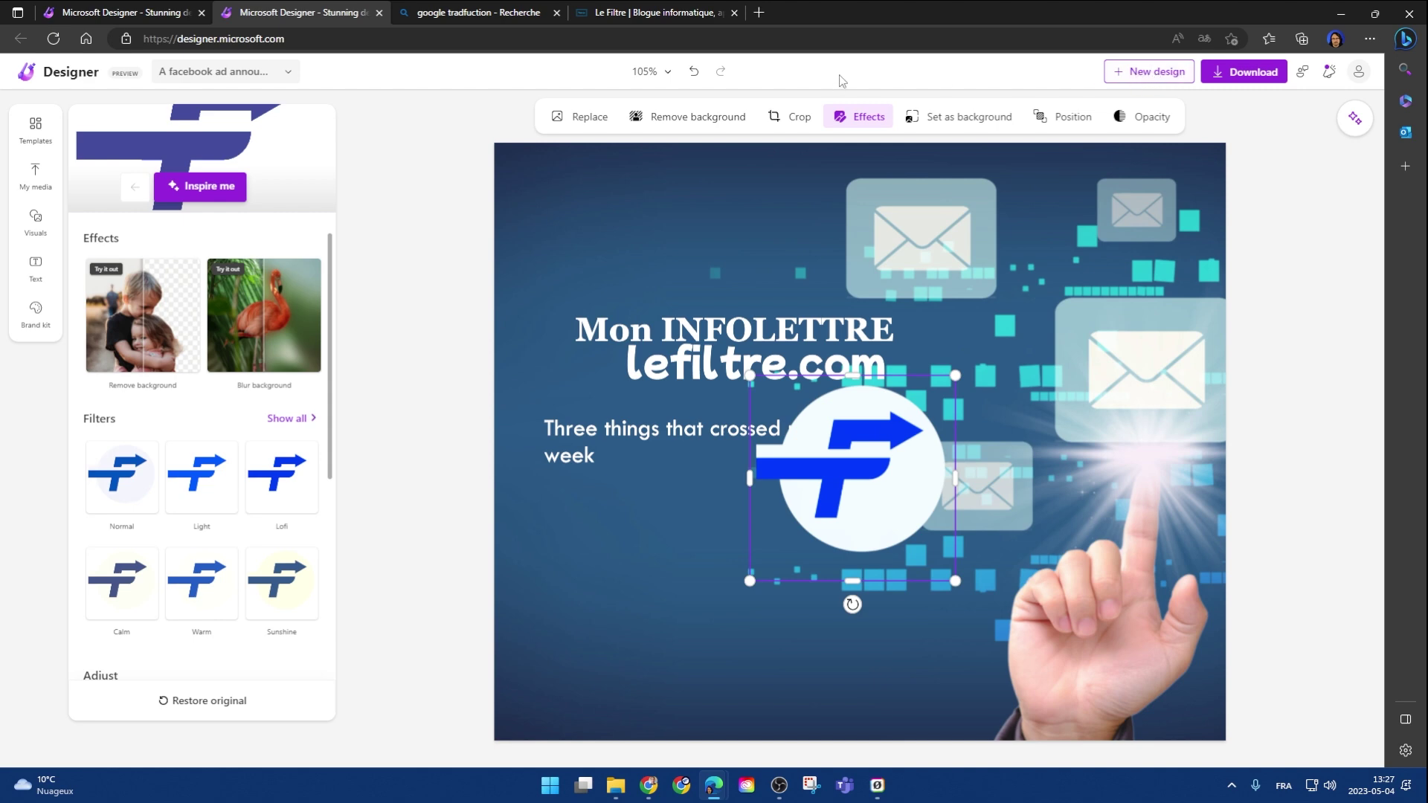
- Open the list of actions for the current design, such as resizing and renaming
click(285, 78)
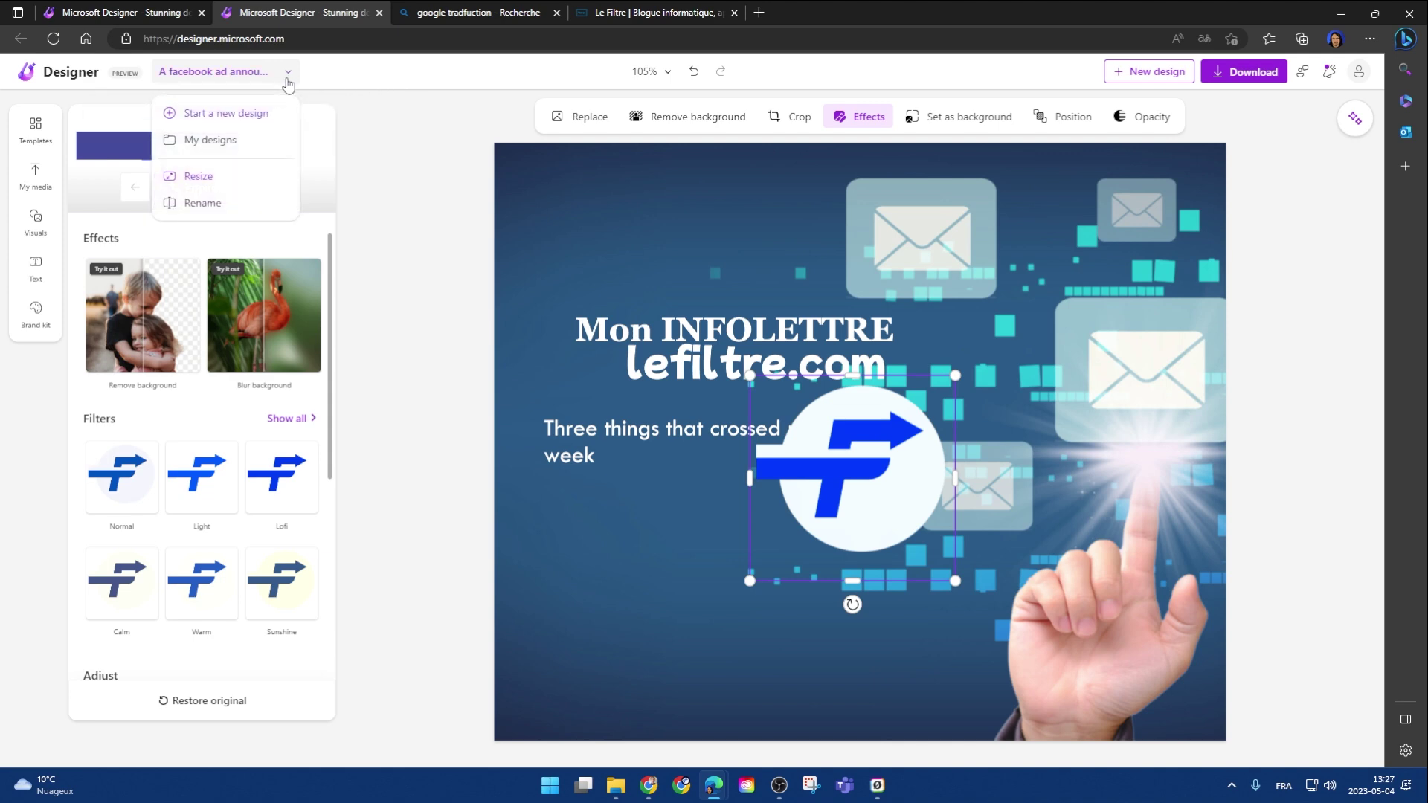